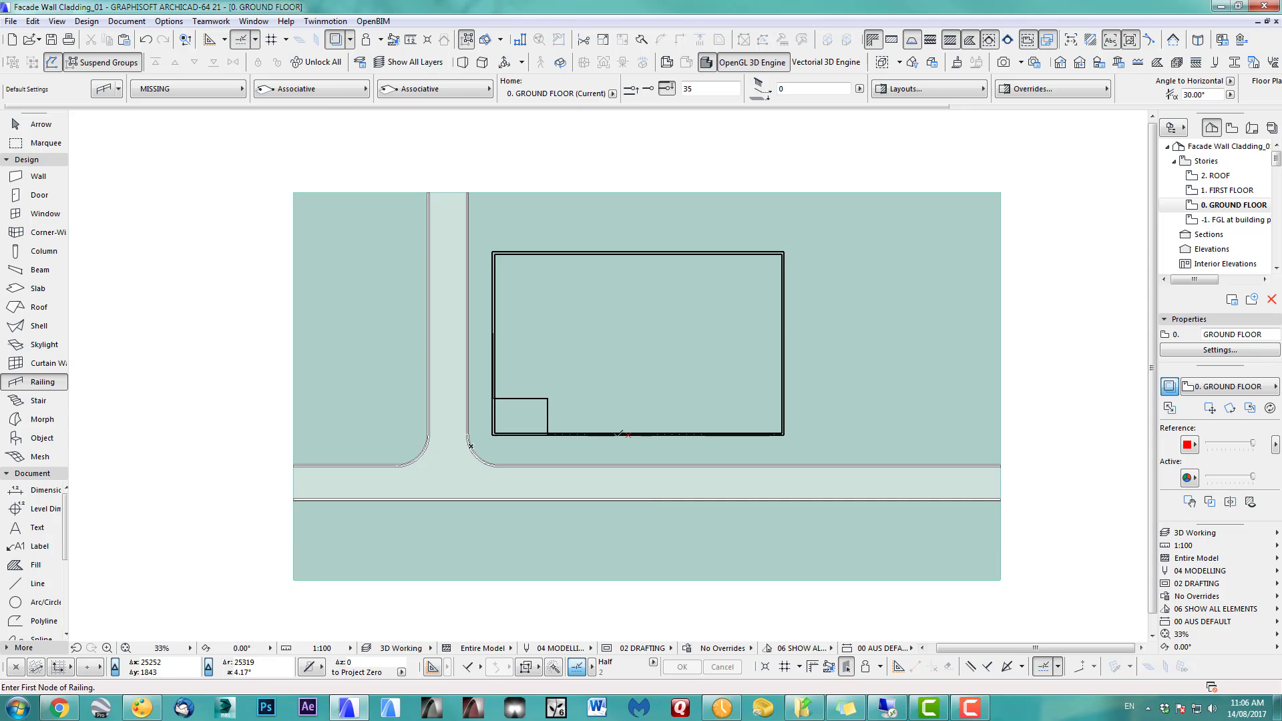
Examine the building's ground floor plan and the facade wall above the glazing in the 3D view
scroll(618, 434, up, 2)
middle_drag(619, 434, 554, 466)
scroll(678, 454, down, 1)
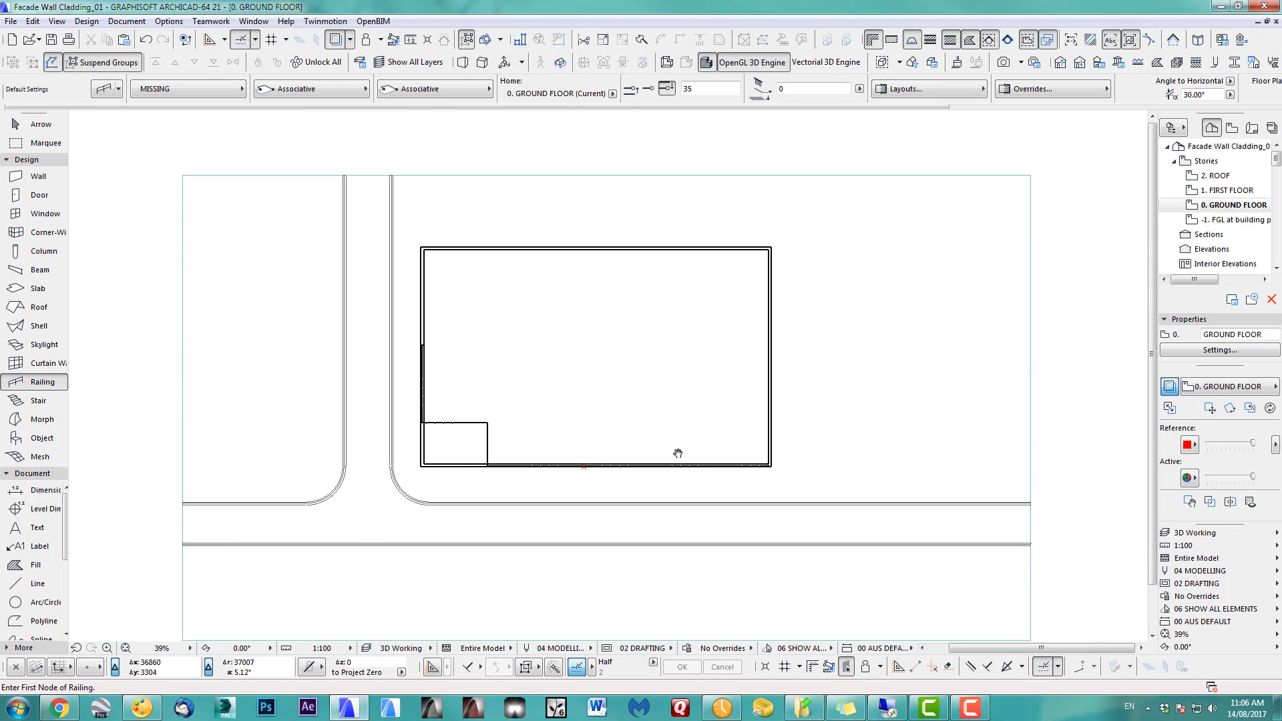
key(F3)
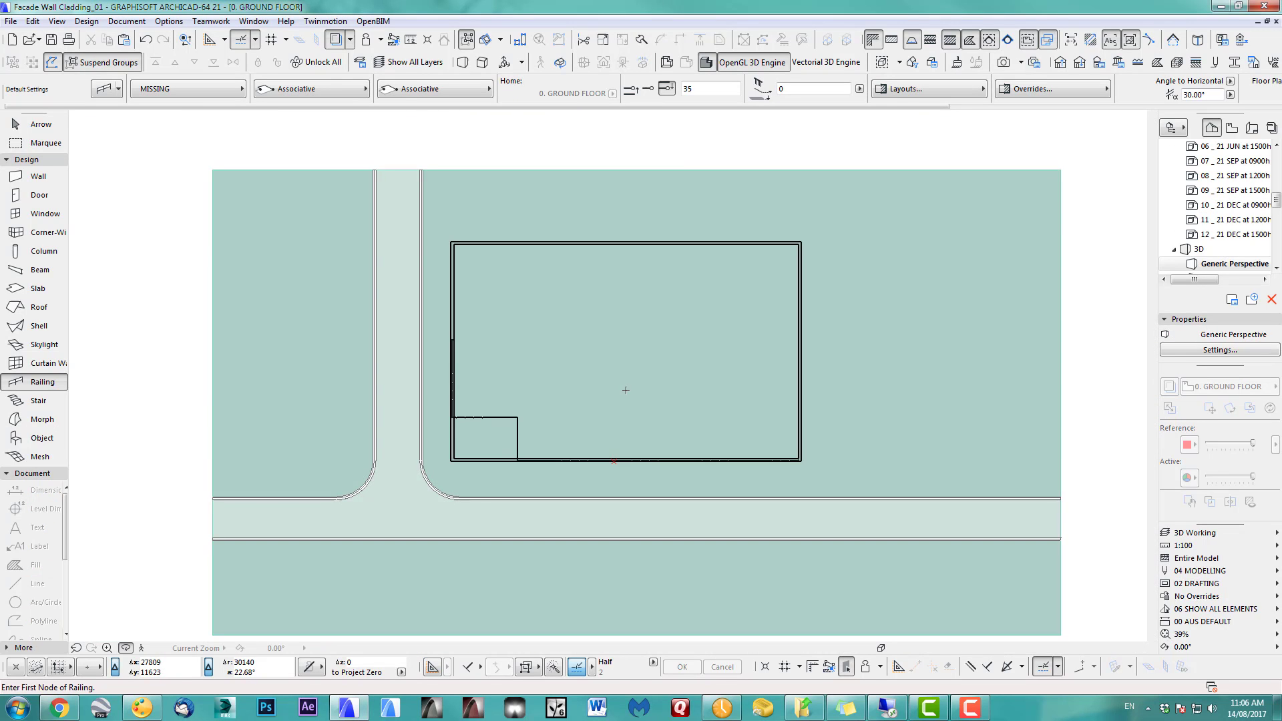
scroll(676, 407, down, 5)
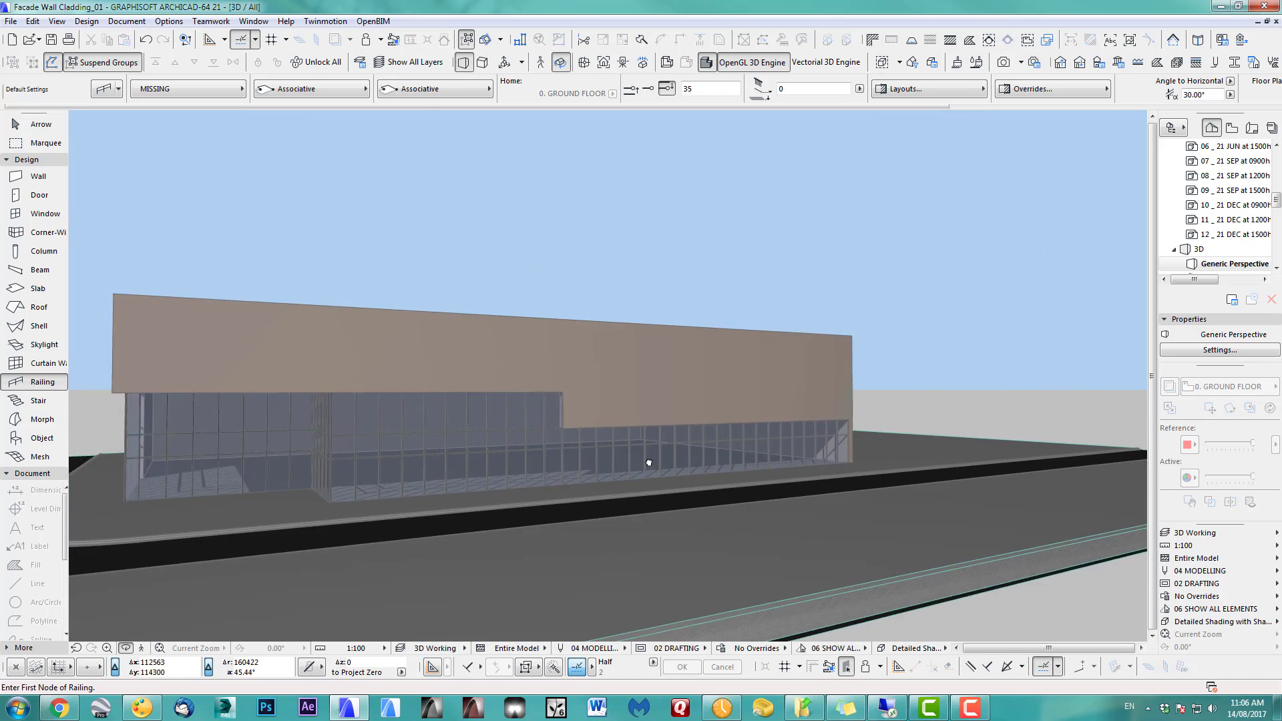
middle_drag(507, 457, 773, 428)
scroll(687, 459, up, 3)
middle_drag(915, 373, 708, 442)
scroll(796, 389, up, 3)
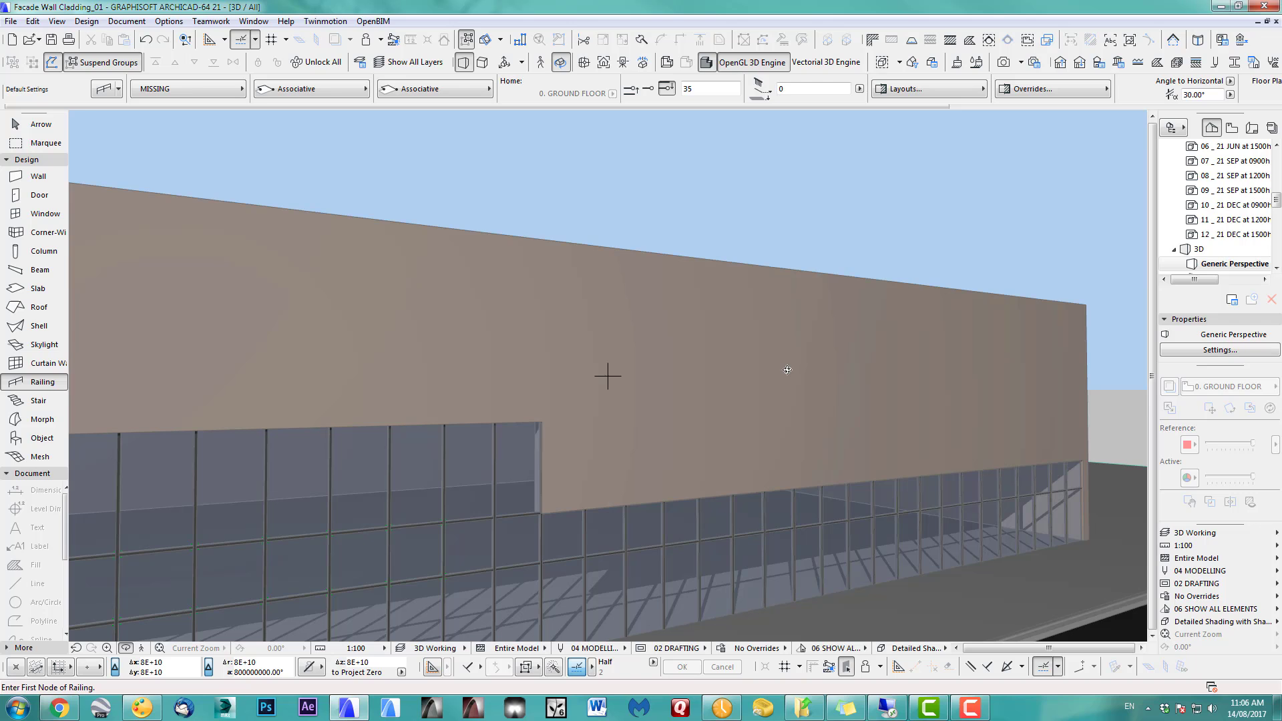
shift+middle_drag(697, 372, 643, 406)
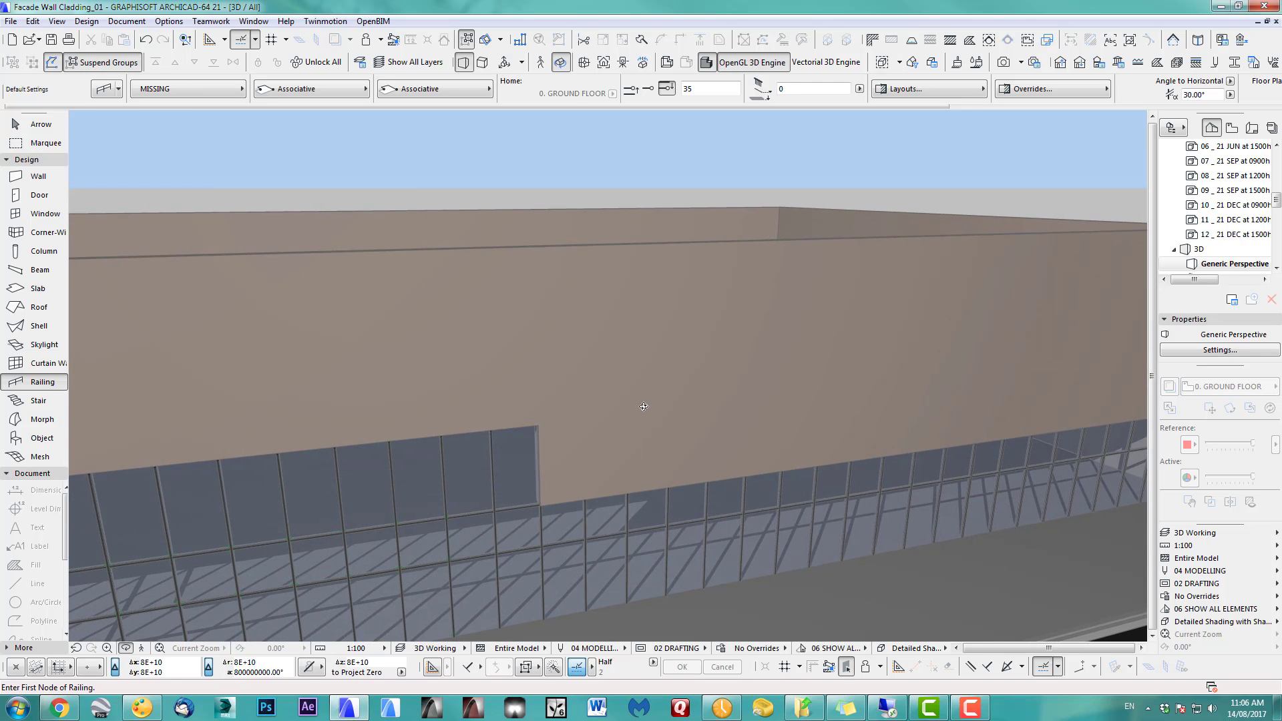
key(F2)
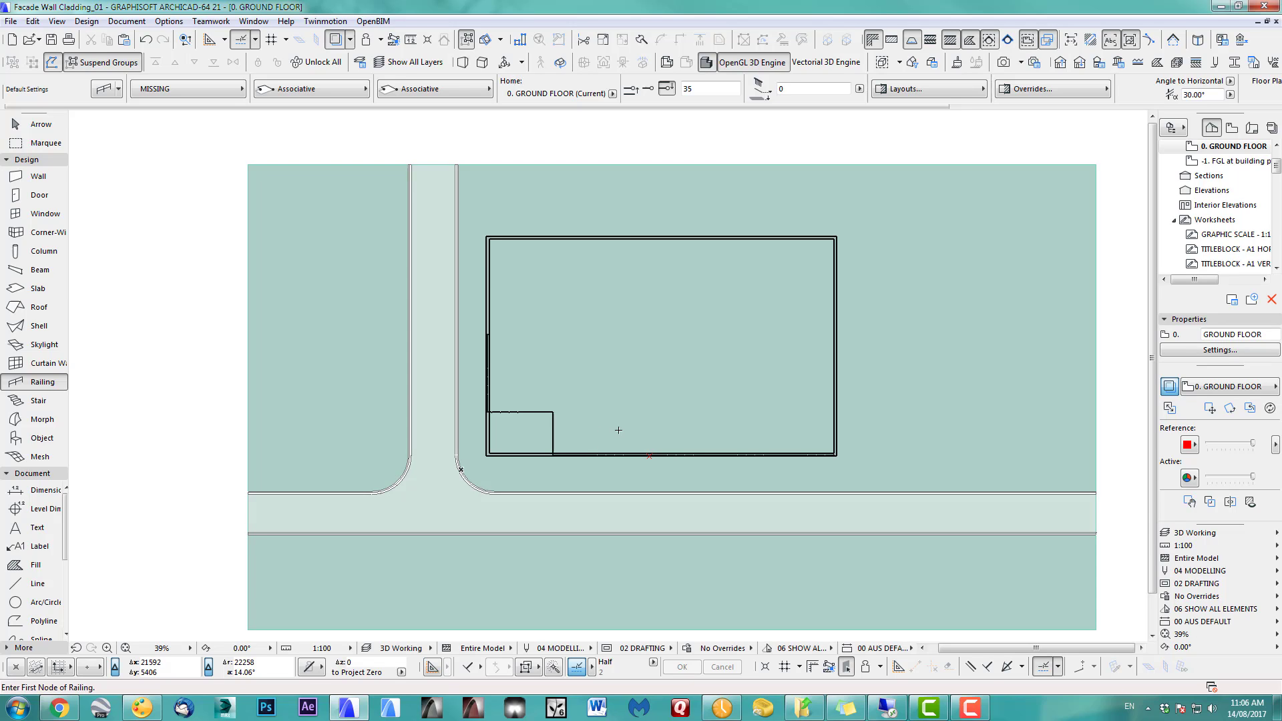
middle_drag(628, 384, 616, 359)
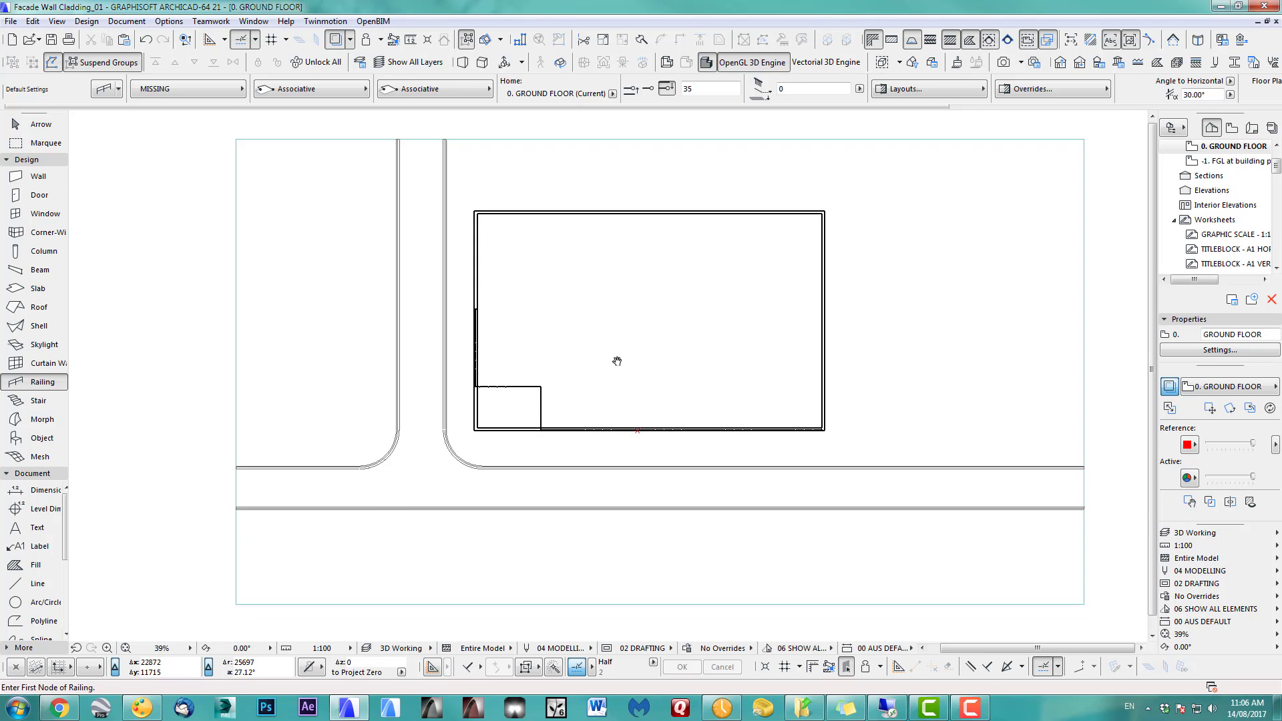
Choose the Grid 21 object from Basic Shapes 21 in the object defaults and make its grid type Vertical
double_click(40, 438)
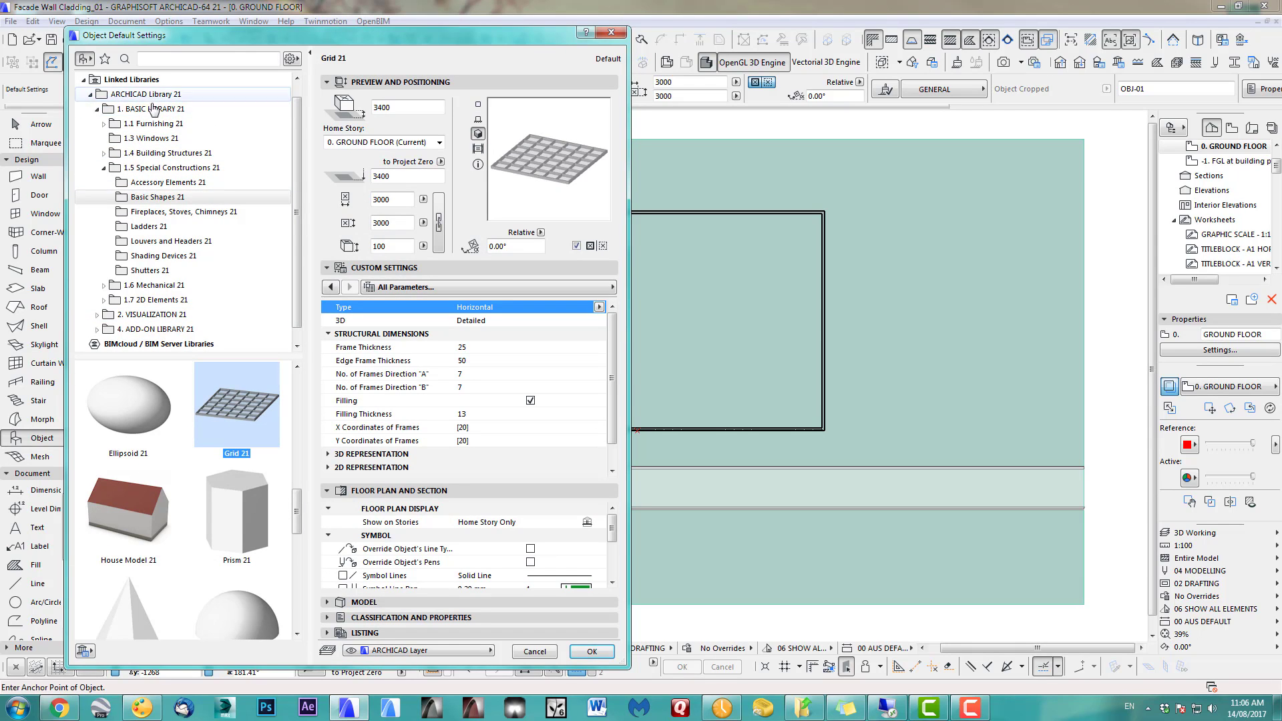
click(239, 415)
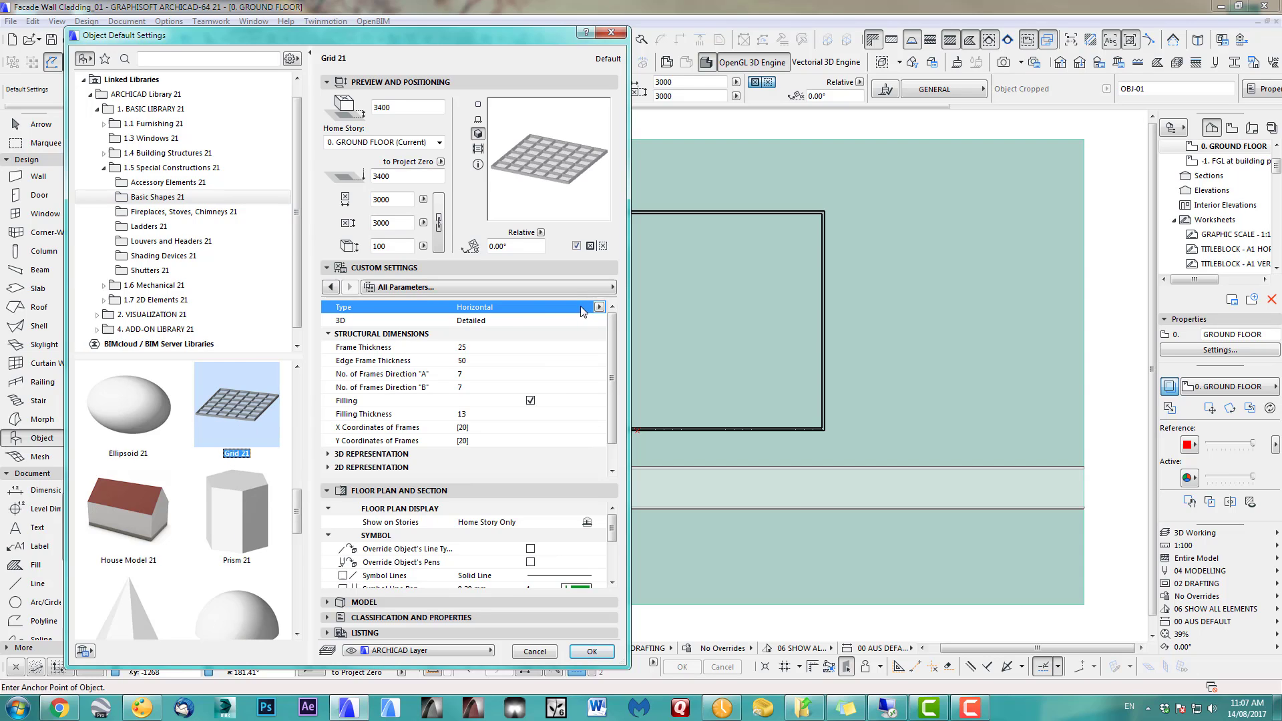
click(236, 494)
click(231, 414)
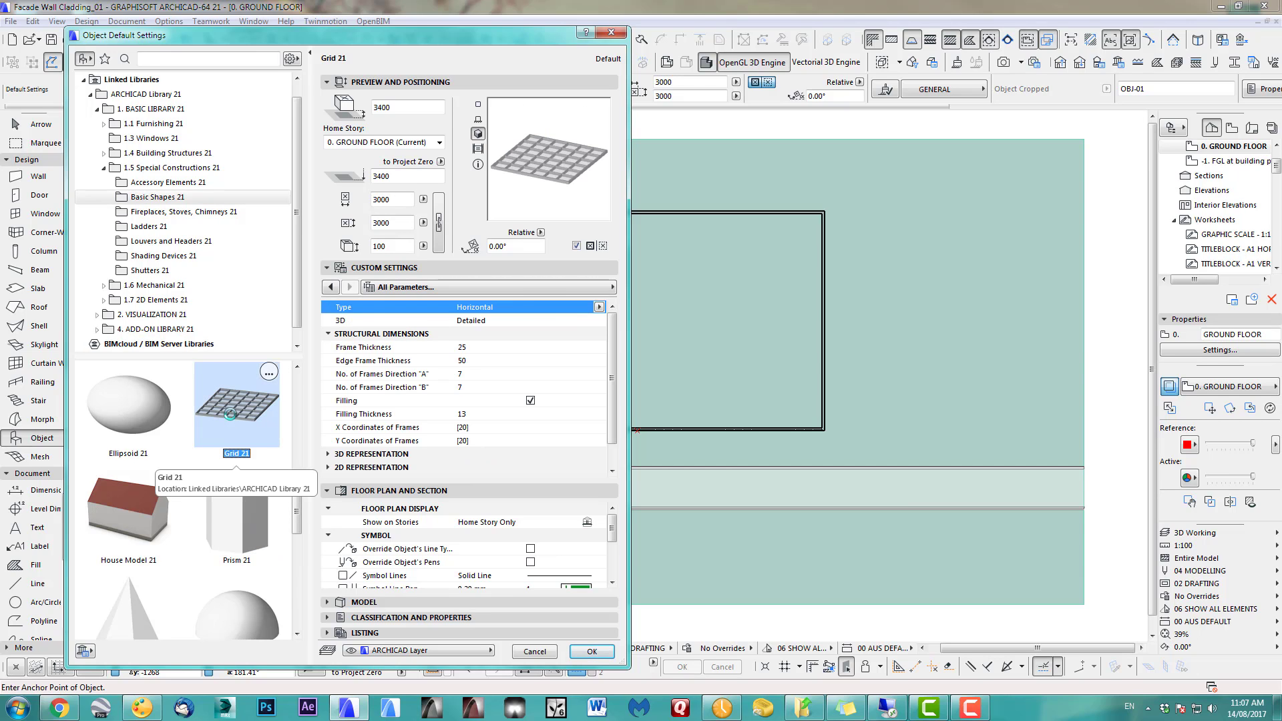
click(331, 288)
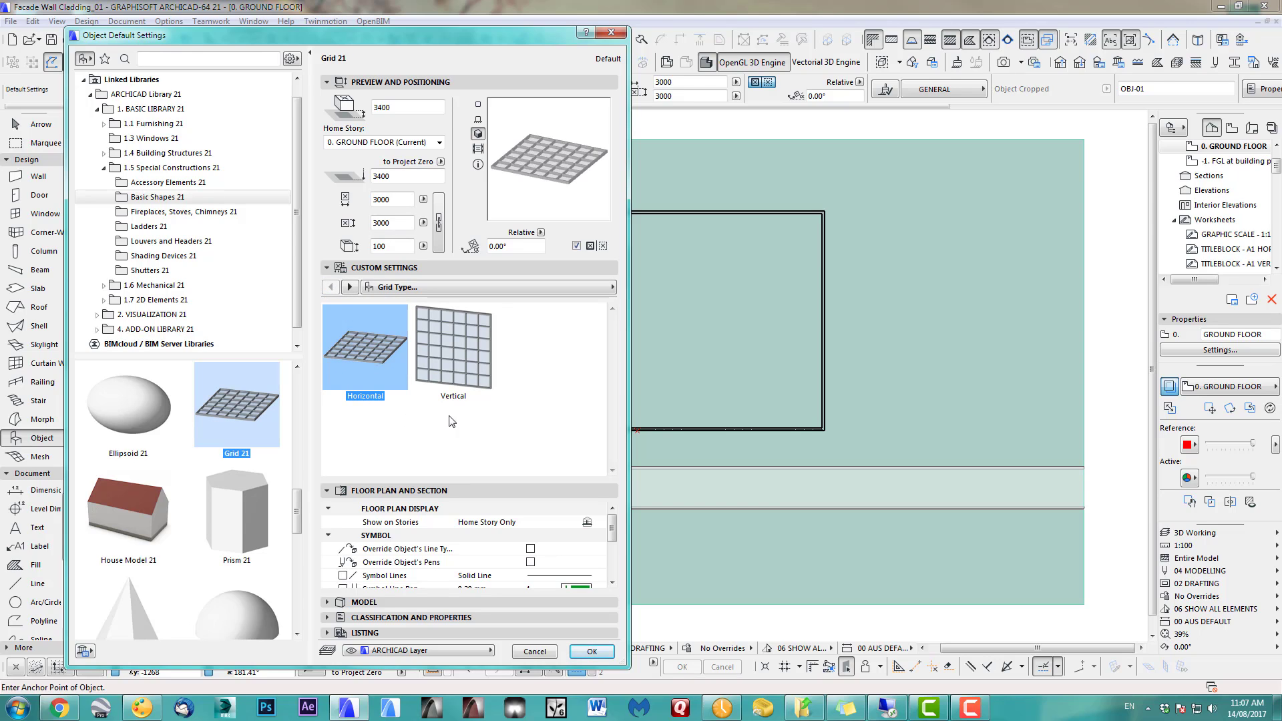
click(461, 355)
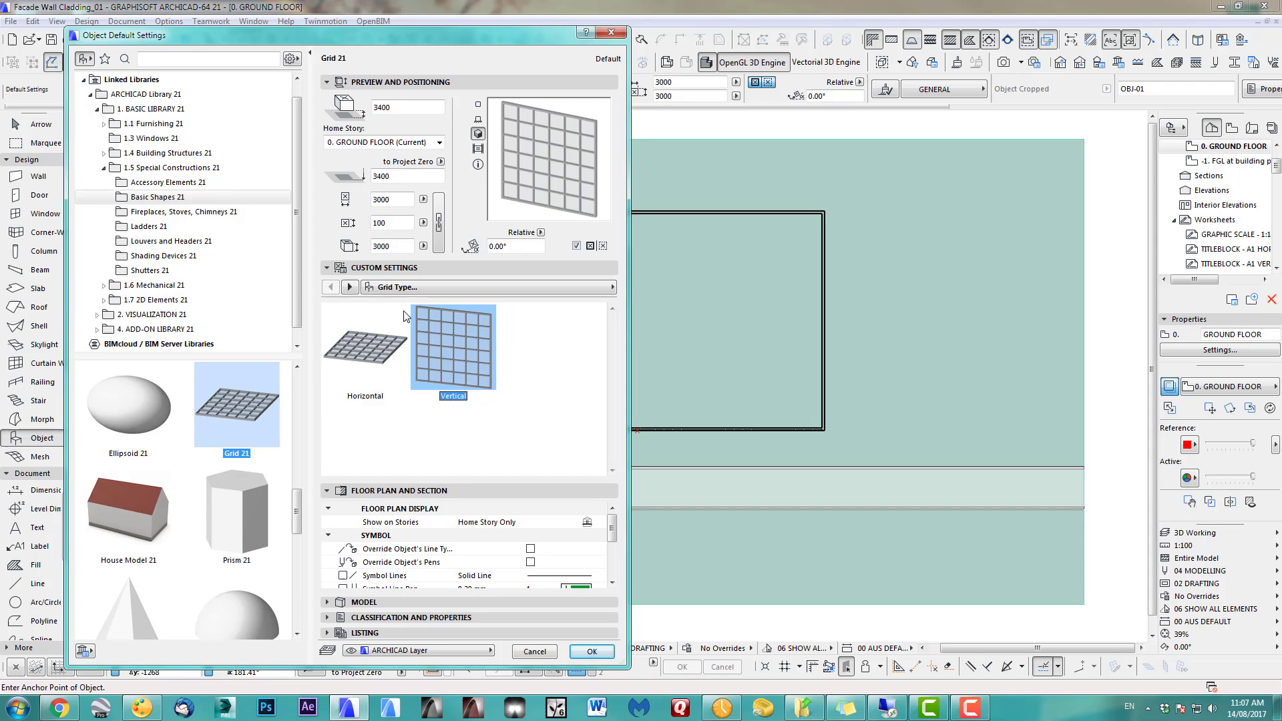
click(350, 288)
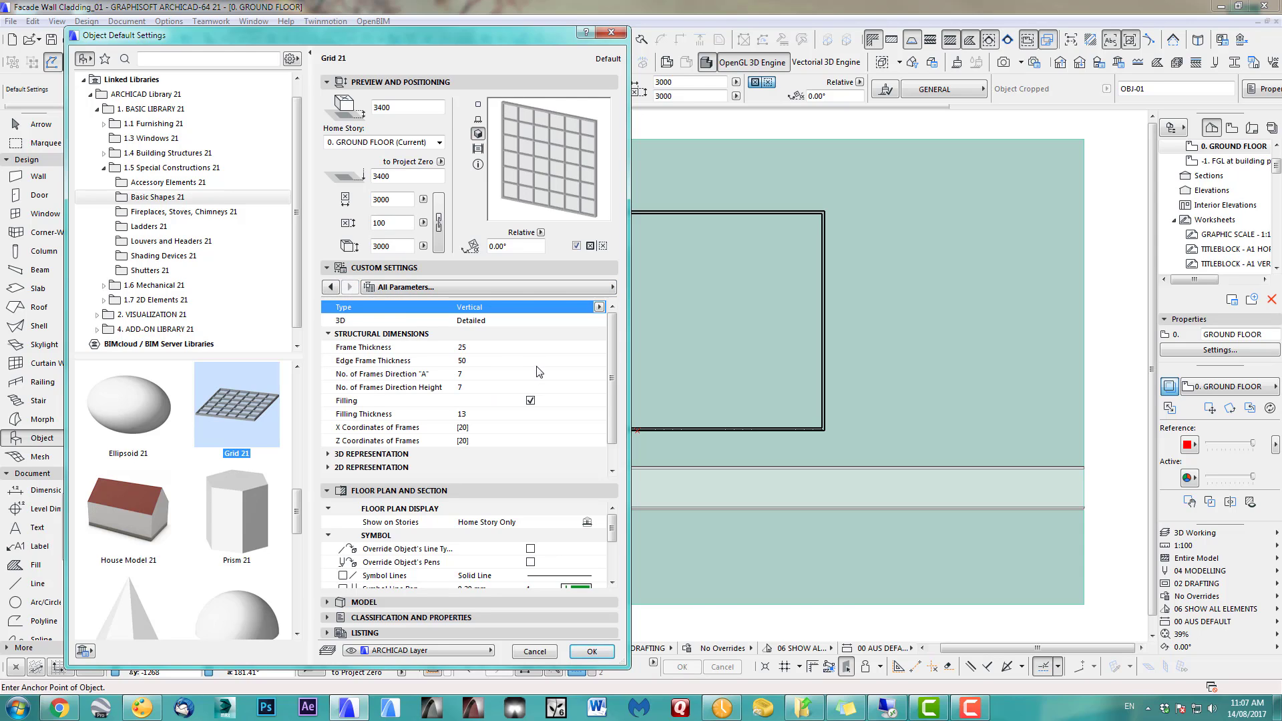
Set both the frame thickness and the edge frame thickness of the grid to 10
click(481, 346)
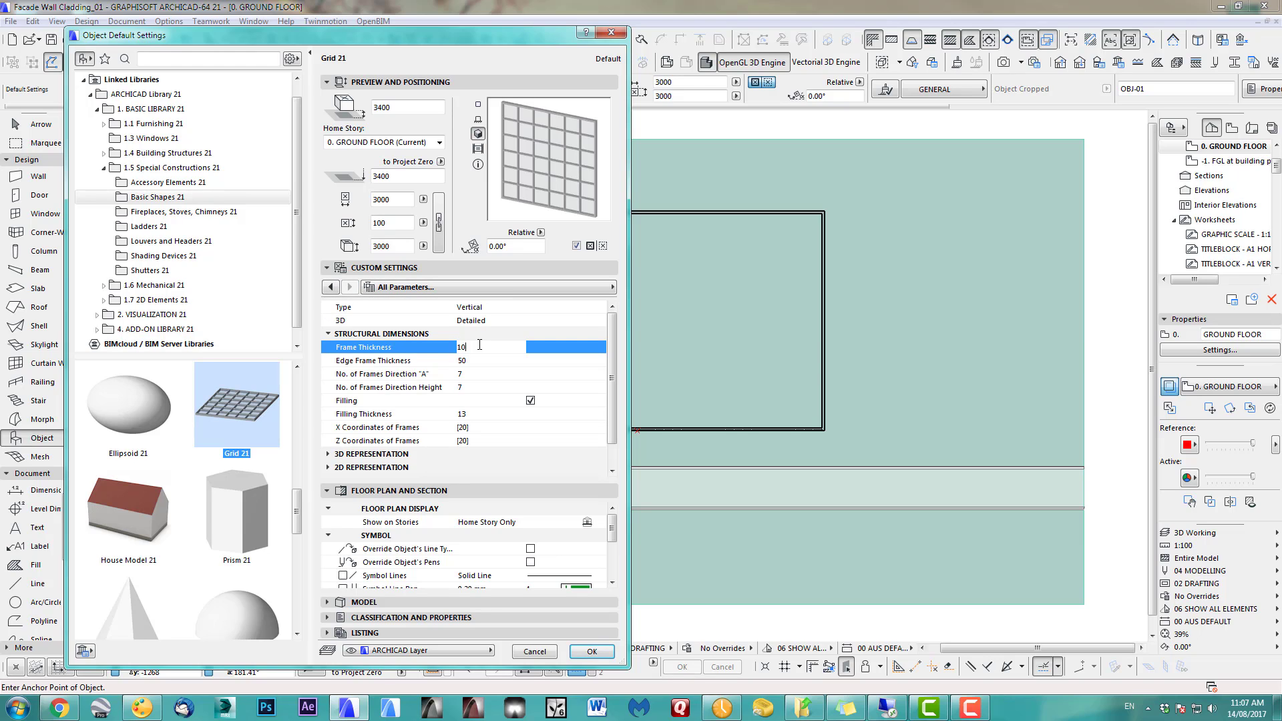
click(478, 361)
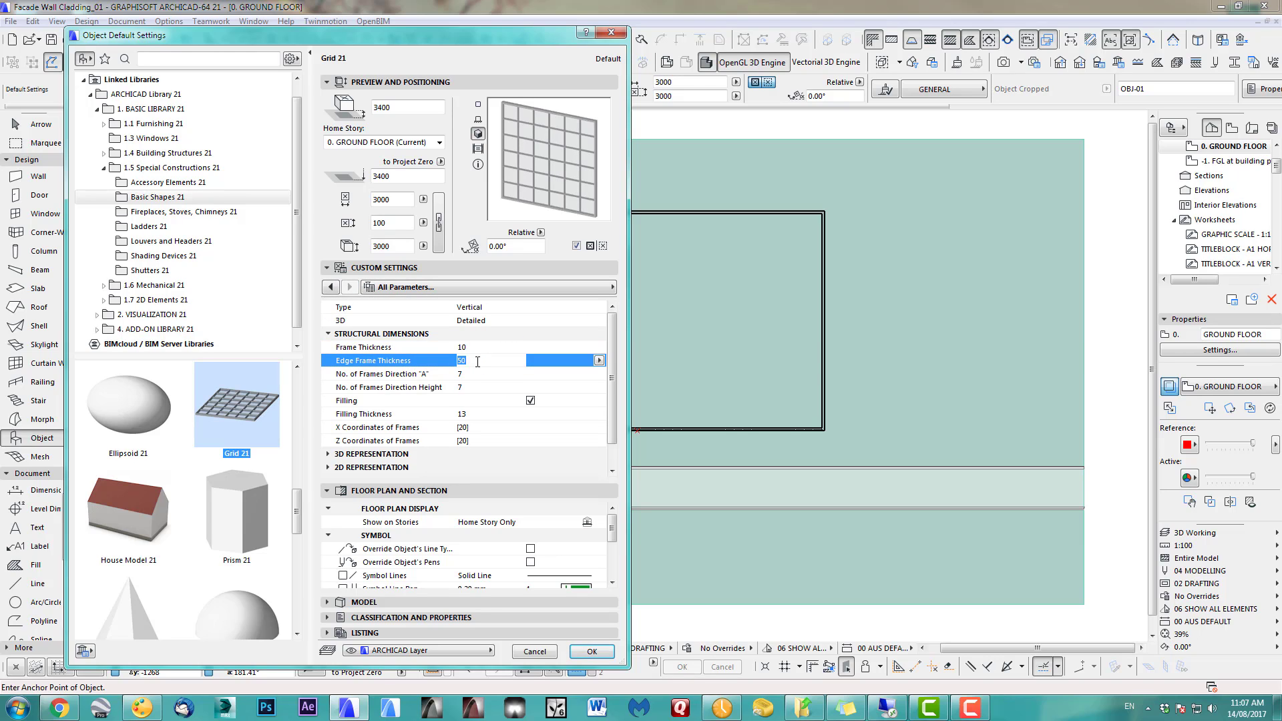
click(470, 375)
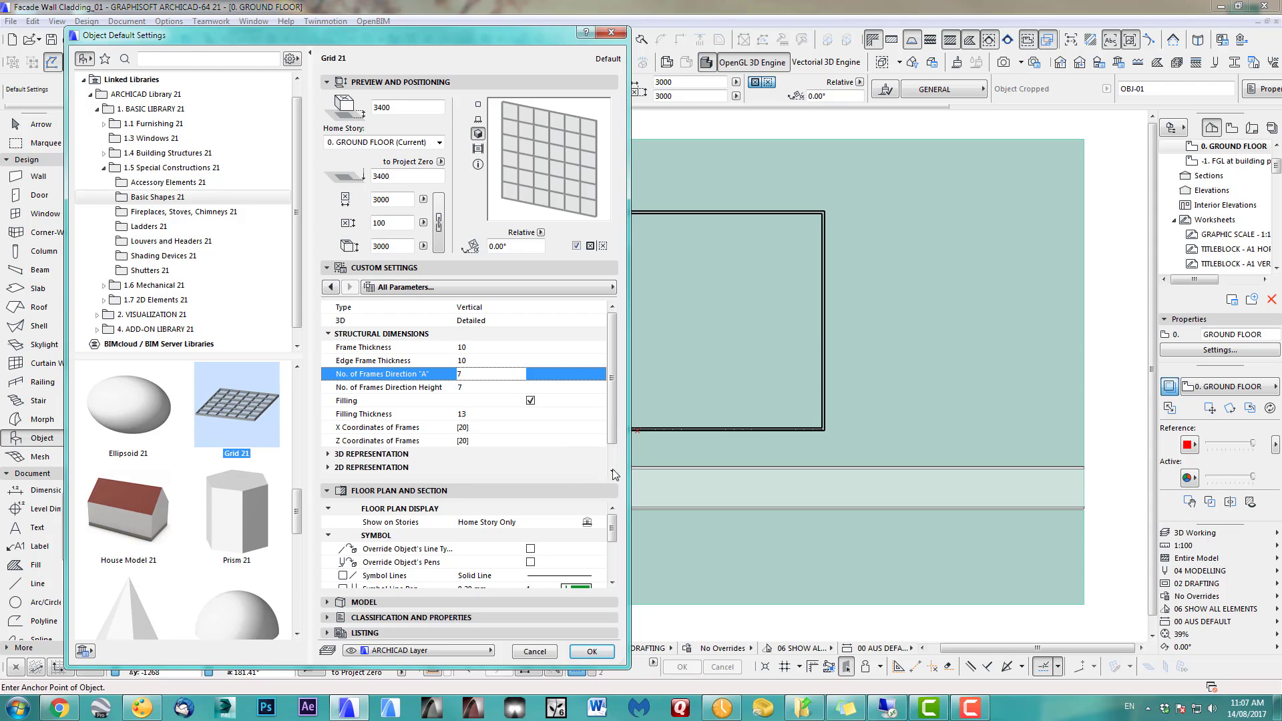
Turn off the grid's filling and assign the ART_Stripes surface to its frame
scroll(400, 434, down, 2)
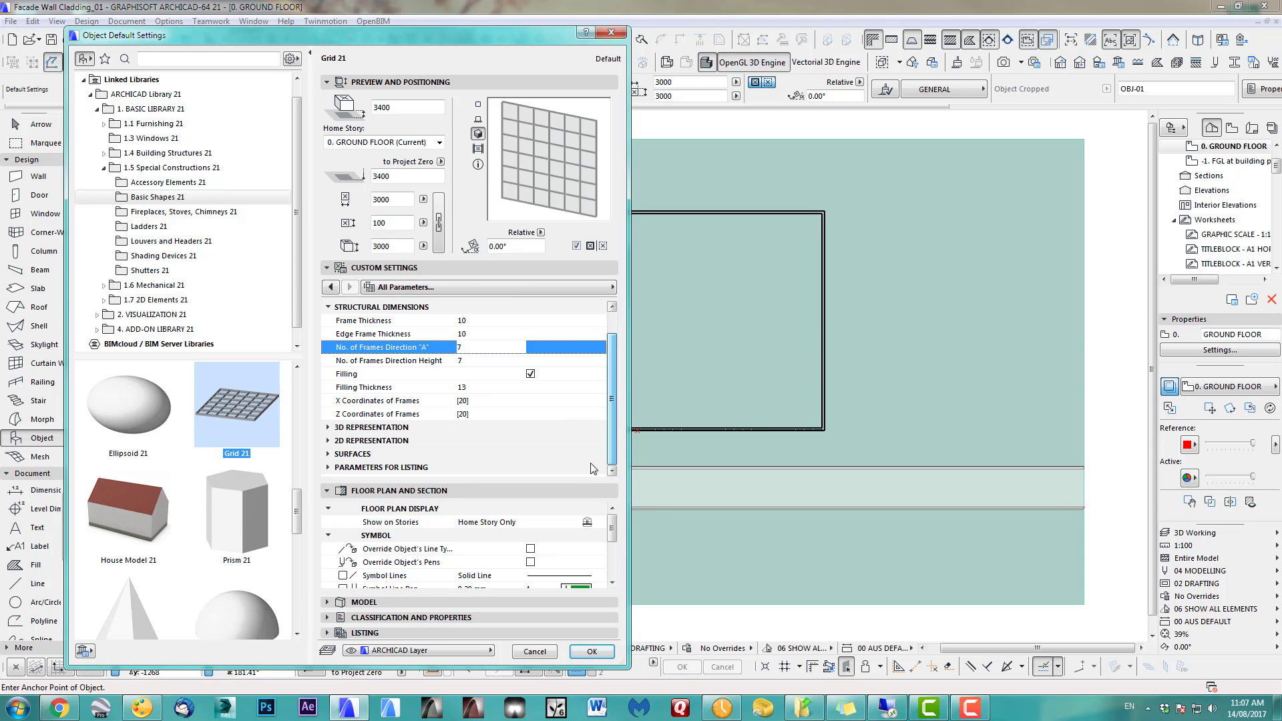
click(328, 454)
scroll(538, 424, down, 2)
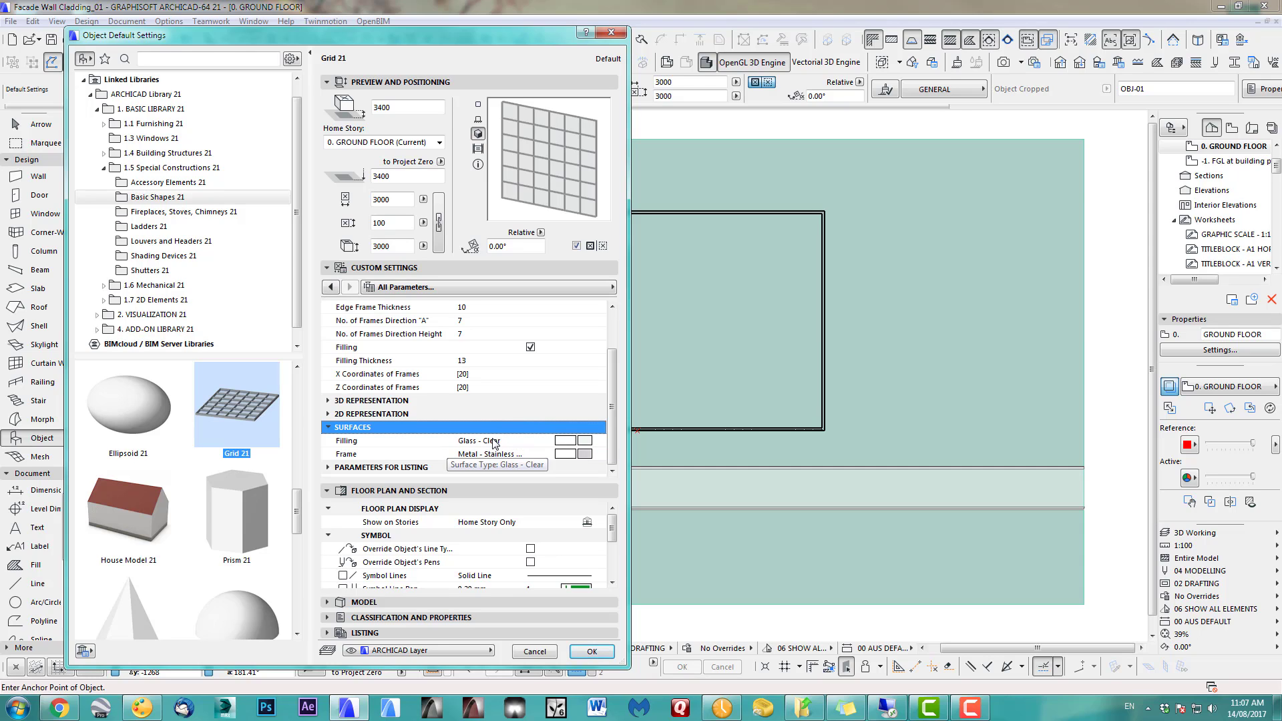
click(530, 347)
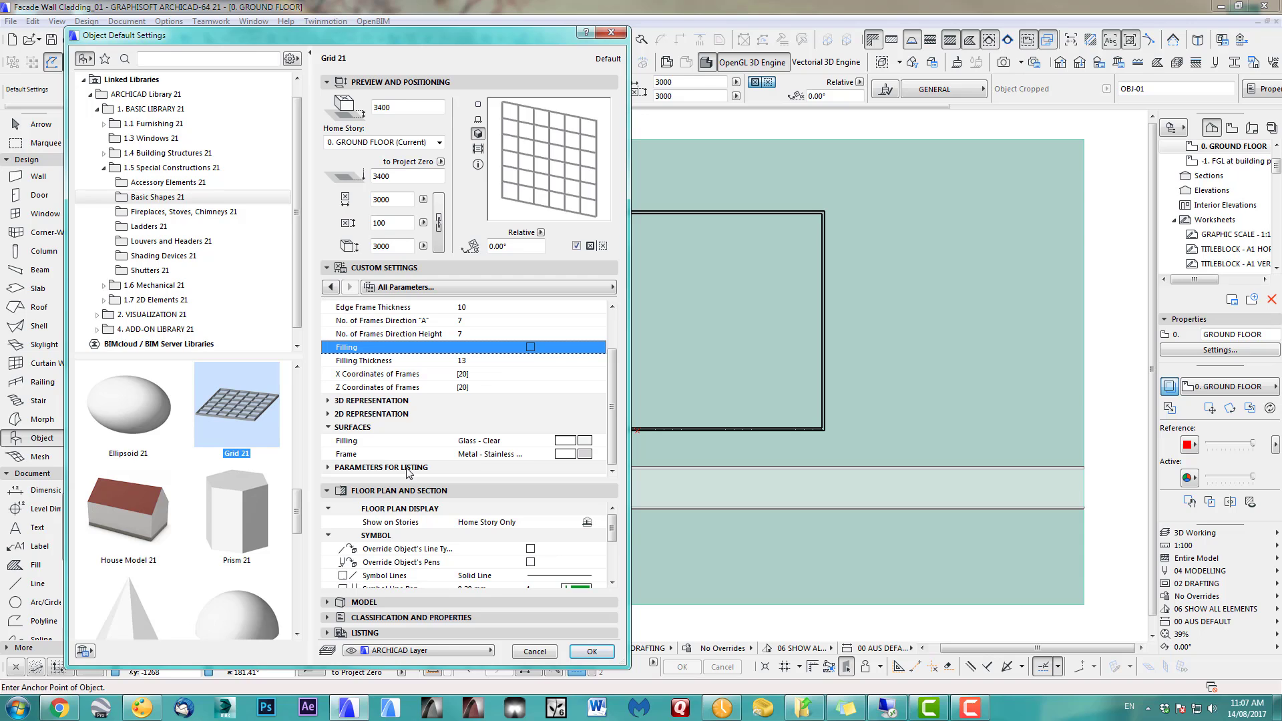
click(584, 454)
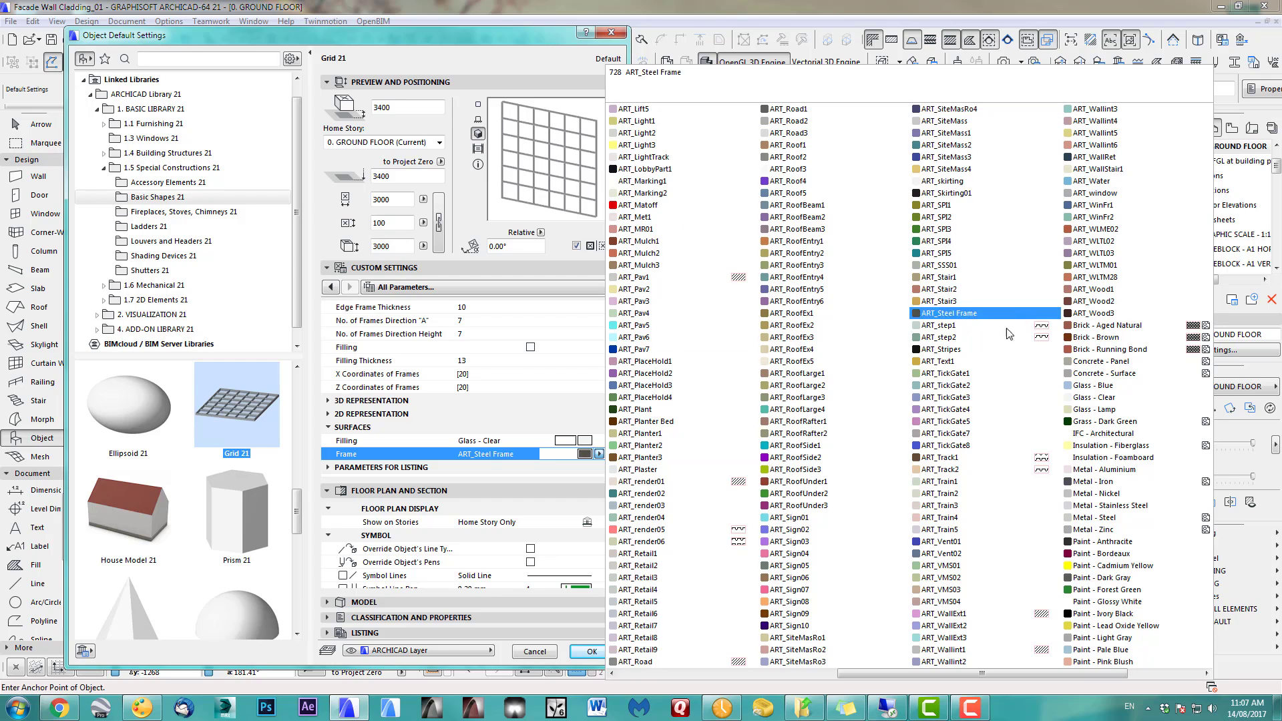
click(943, 351)
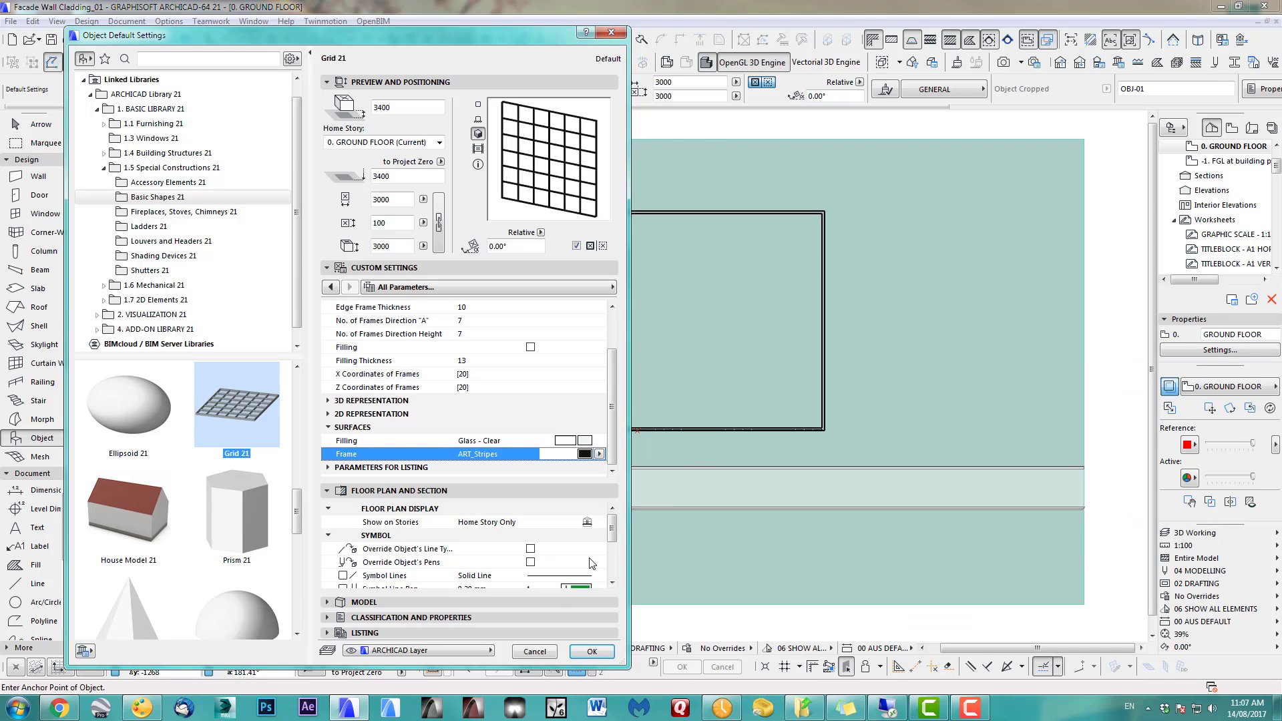
Assign the grid to the 3D Cutting Elements layer and accept the object default settings
click(467, 651)
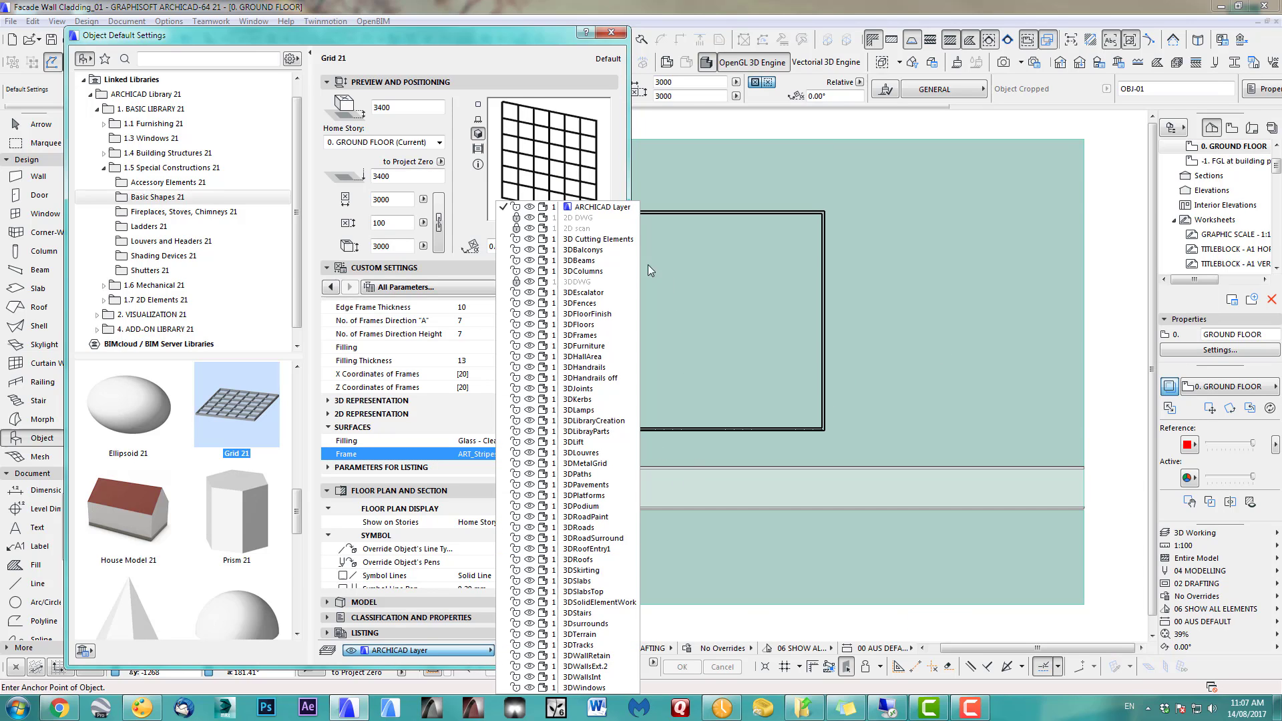
click(590, 239)
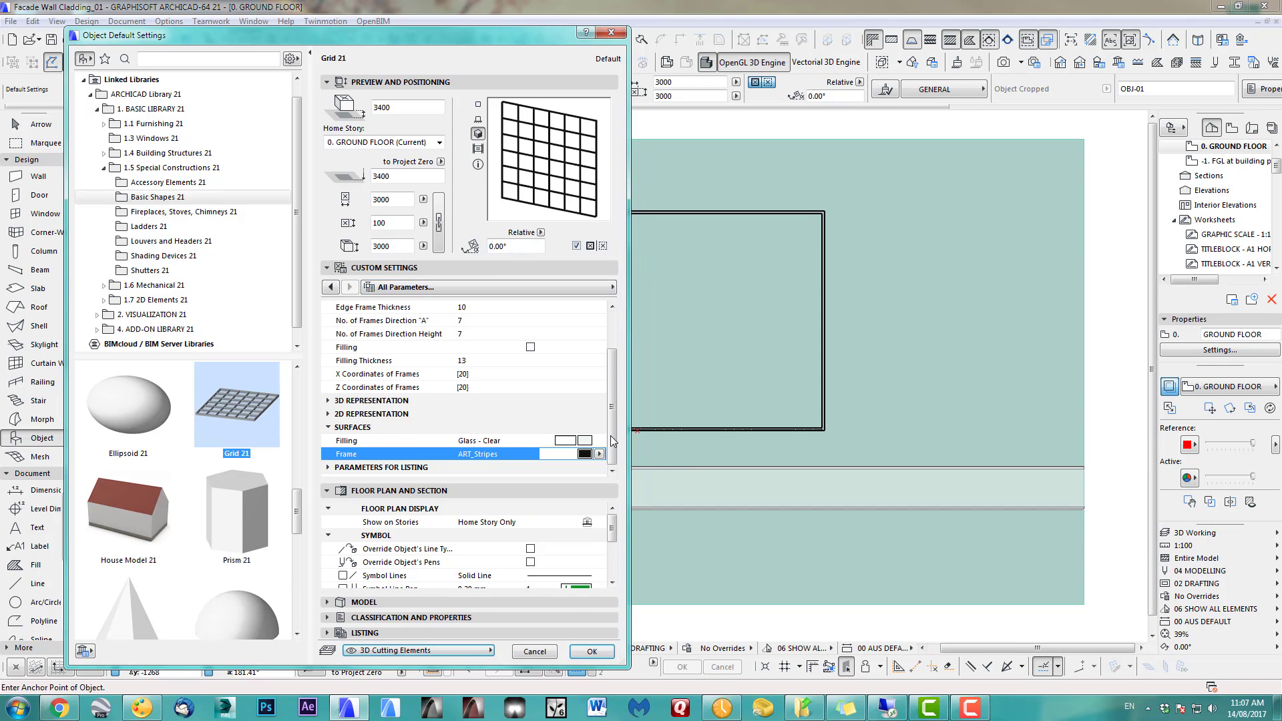
click(591, 651)
Place the vertical grid on the ground floor plan just outside the long facade wall and check it in 3D
middle_drag(682, 394, 683, 390)
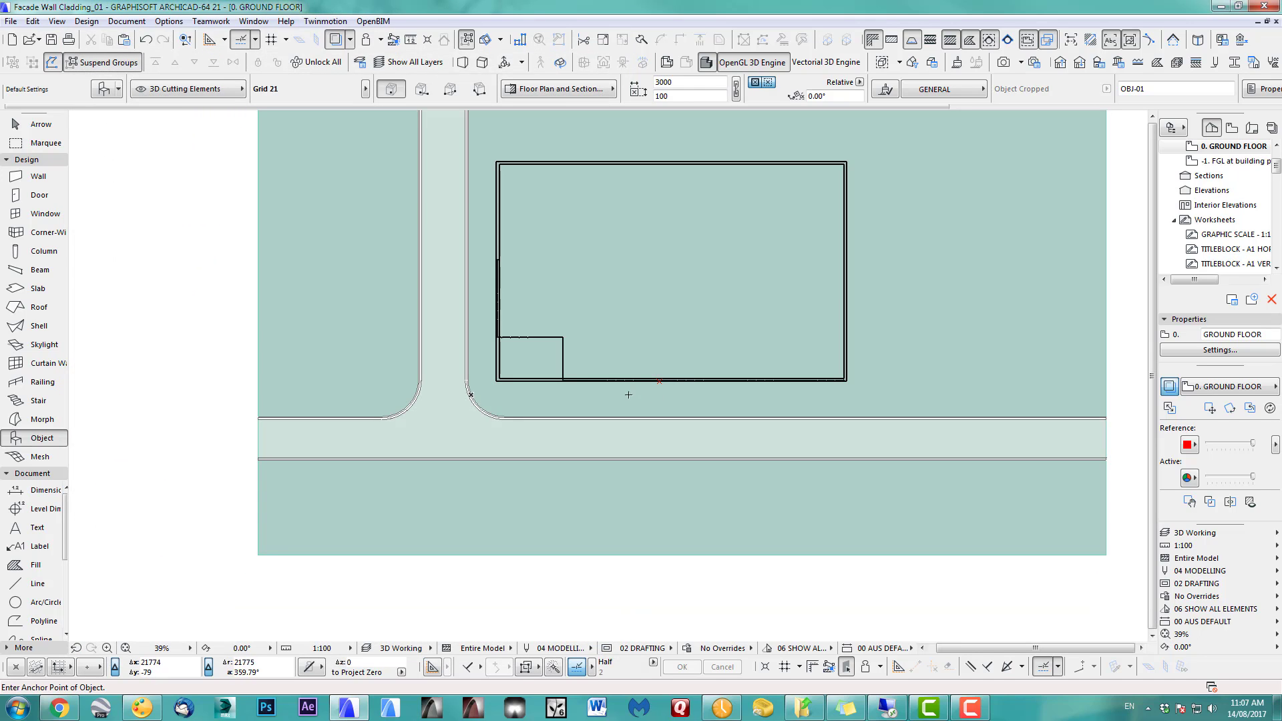
scroll(662, 392, up, 10)
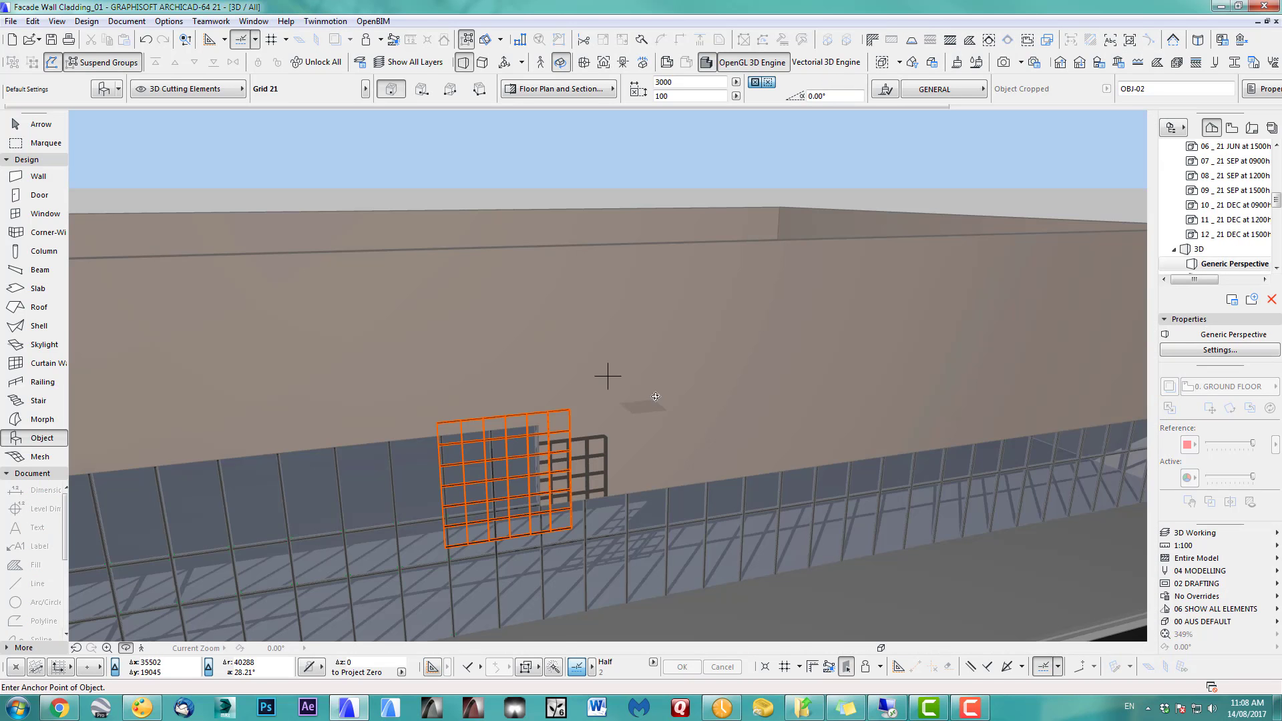
key(F3)
middle_drag(607, 375, 861, 300)
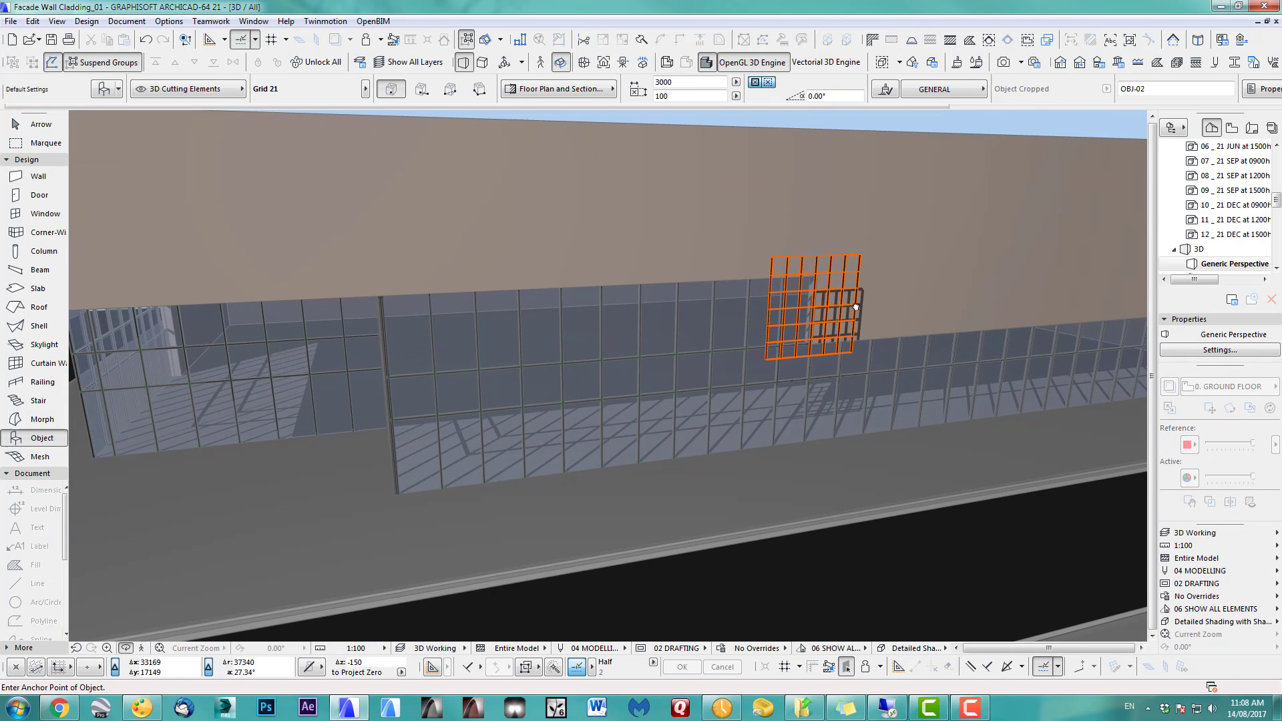
mouse_move(607, 374)
middle_down()
mouse_move(598, 332)
mouse_move(606, 365)
middle_up()
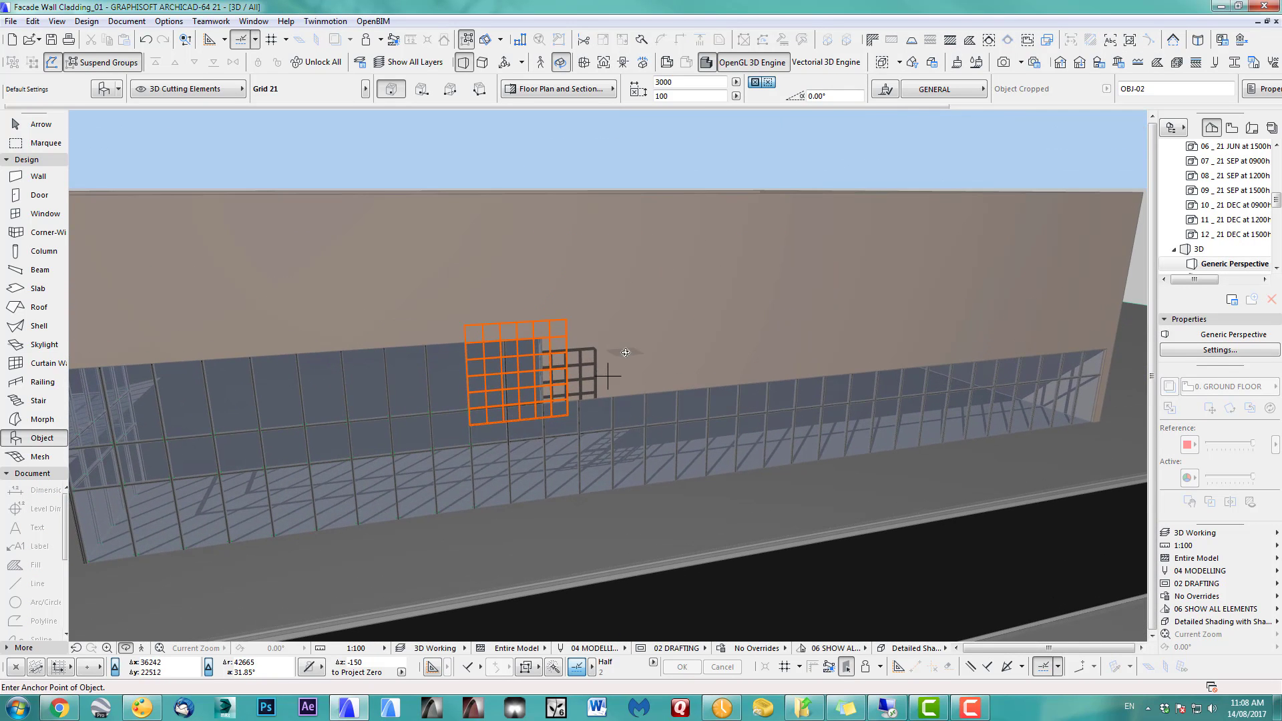
Move the grid in plan about 1470 mm diagonally towards the facade wall and check its position in 3D
key(F2)
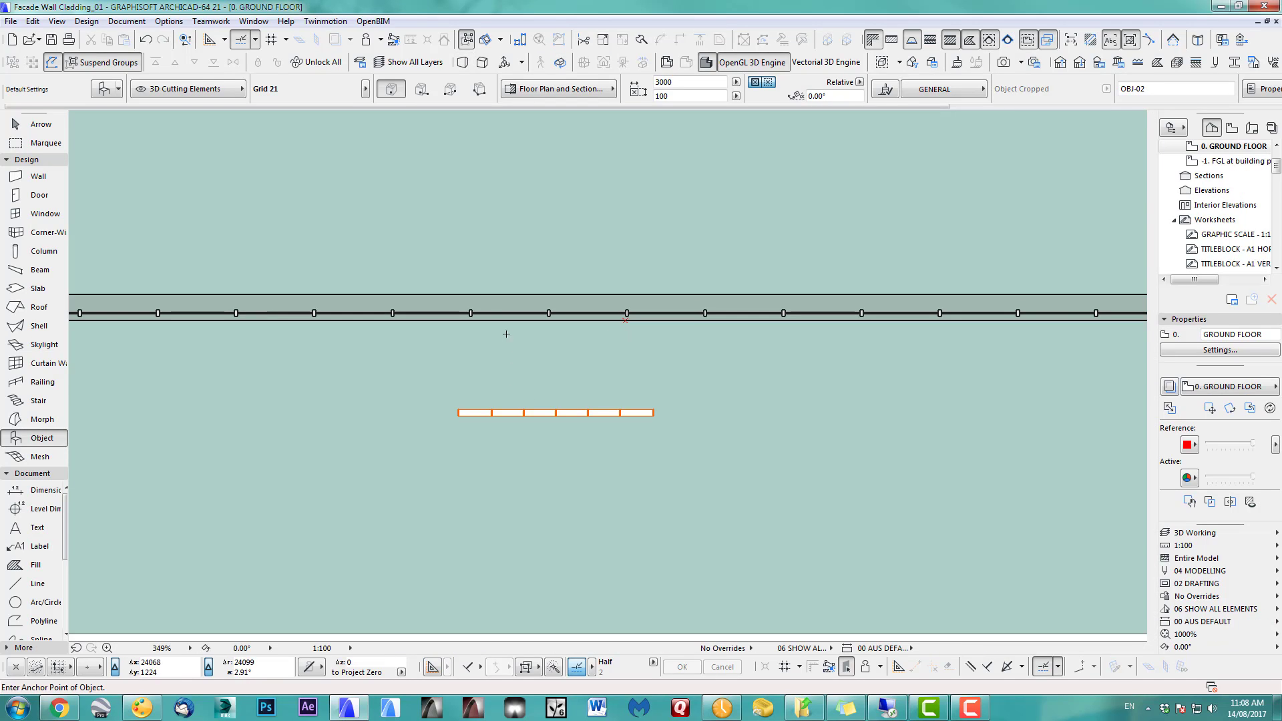
click(40, 124)
click(458, 416)
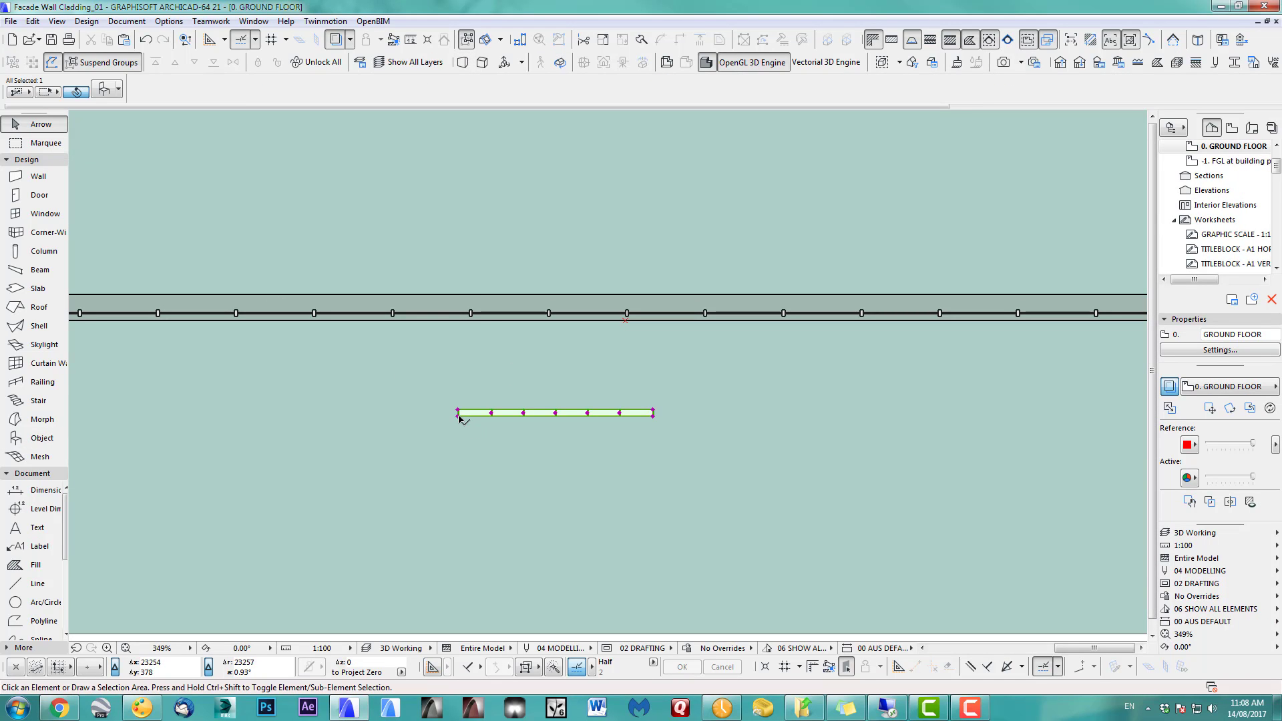
drag(458, 416, 514, 332)
scroll(514, 331, up, 2)
middle_drag(514, 332, 534, 389)
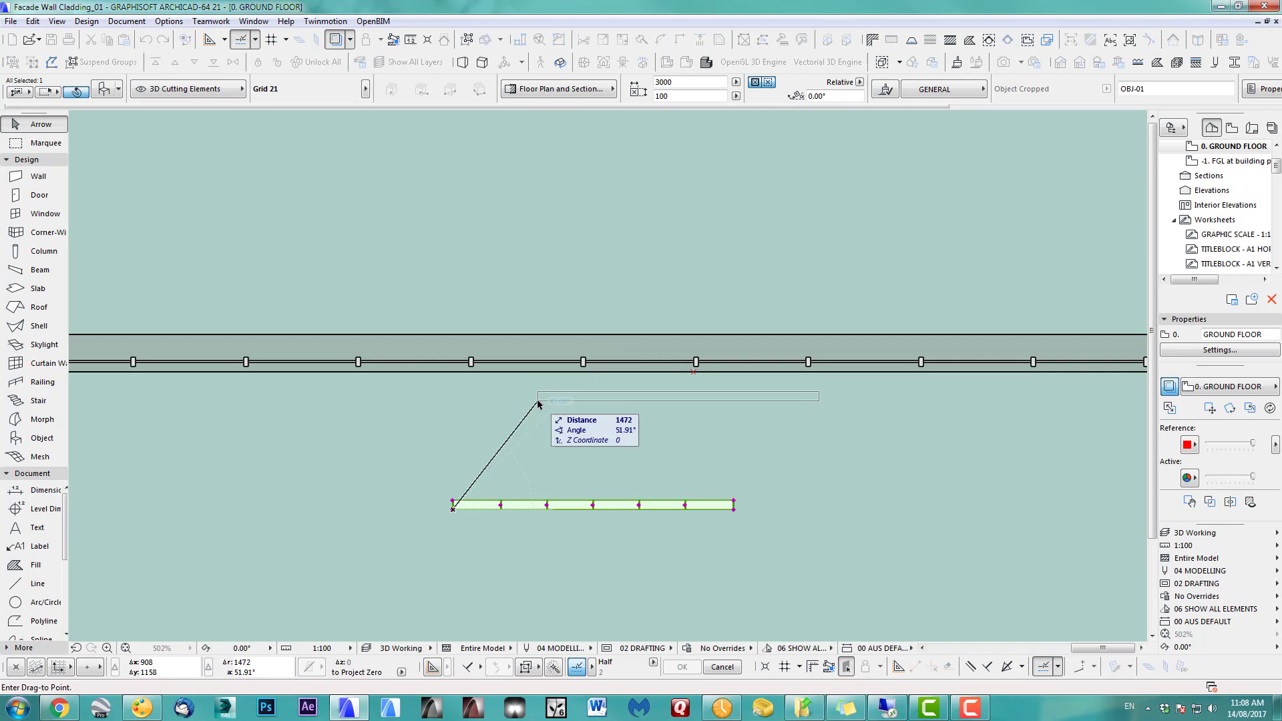
click(538, 402)
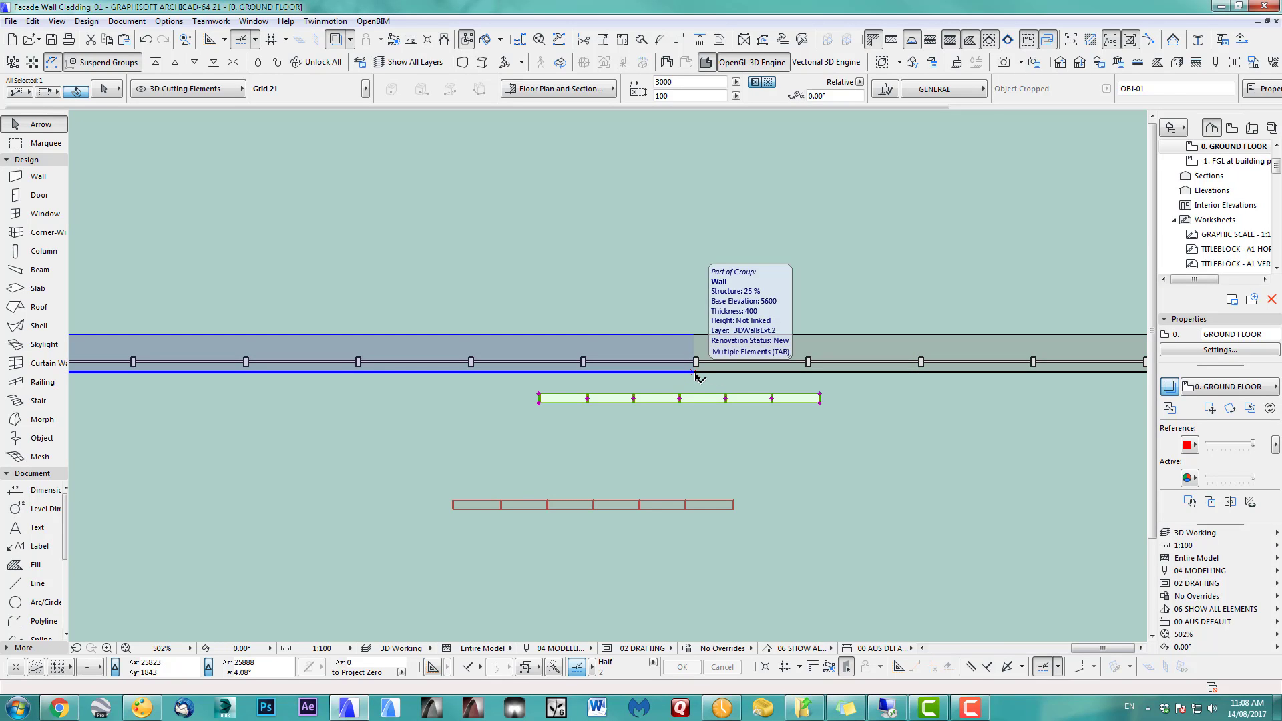
middle_drag(684, 429, 730, 422)
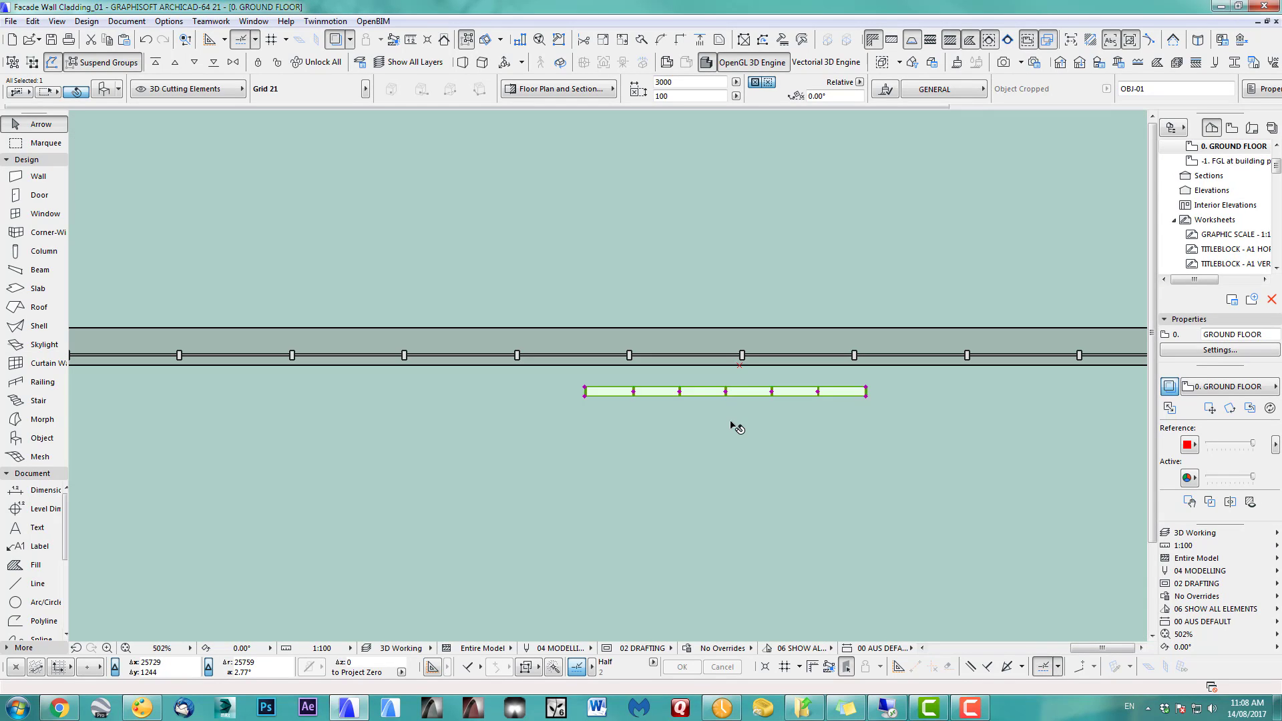
click(730, 422)
key(F3)
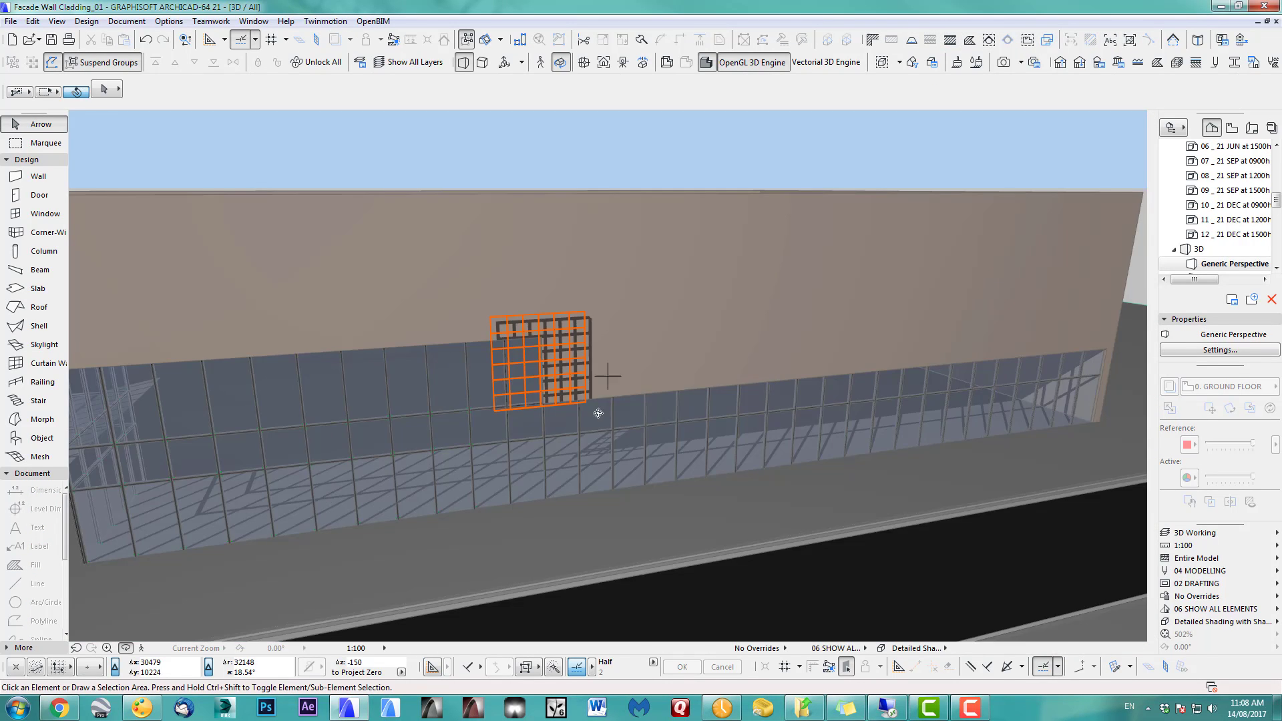
scroll(724, 280, up, 2)
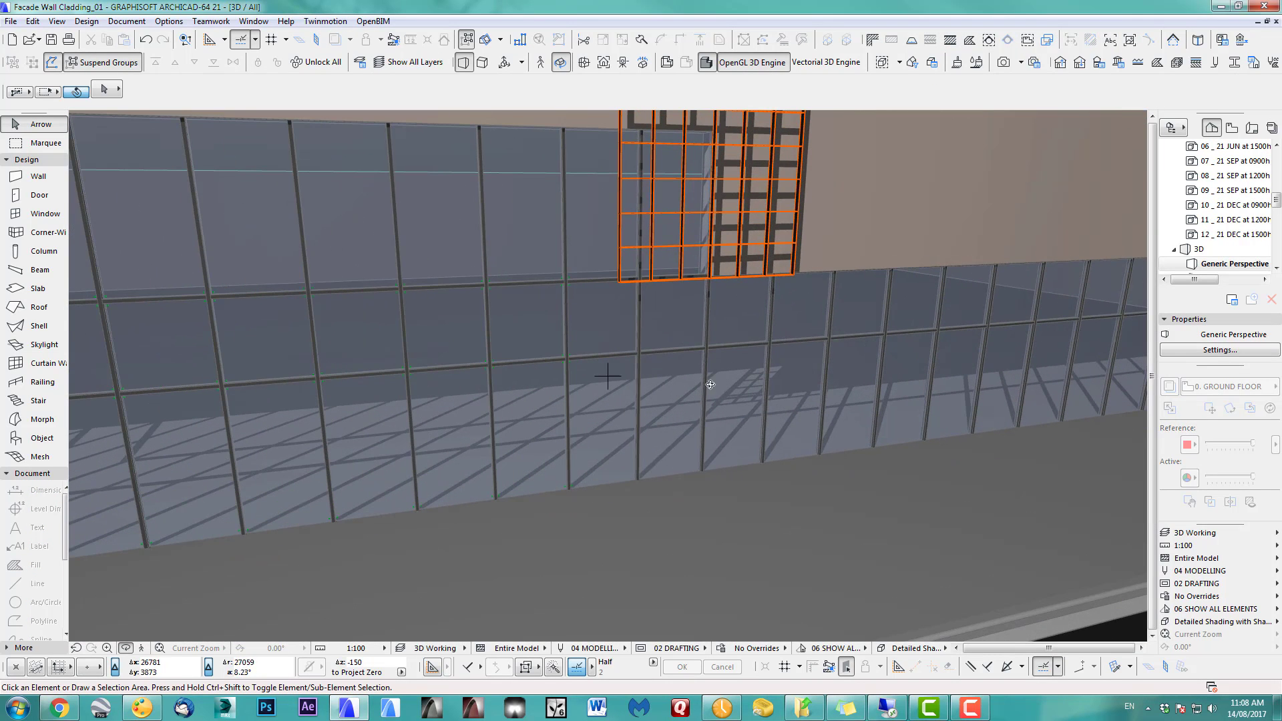
middle_drag(723, 207, 584, 373)
key(F2)
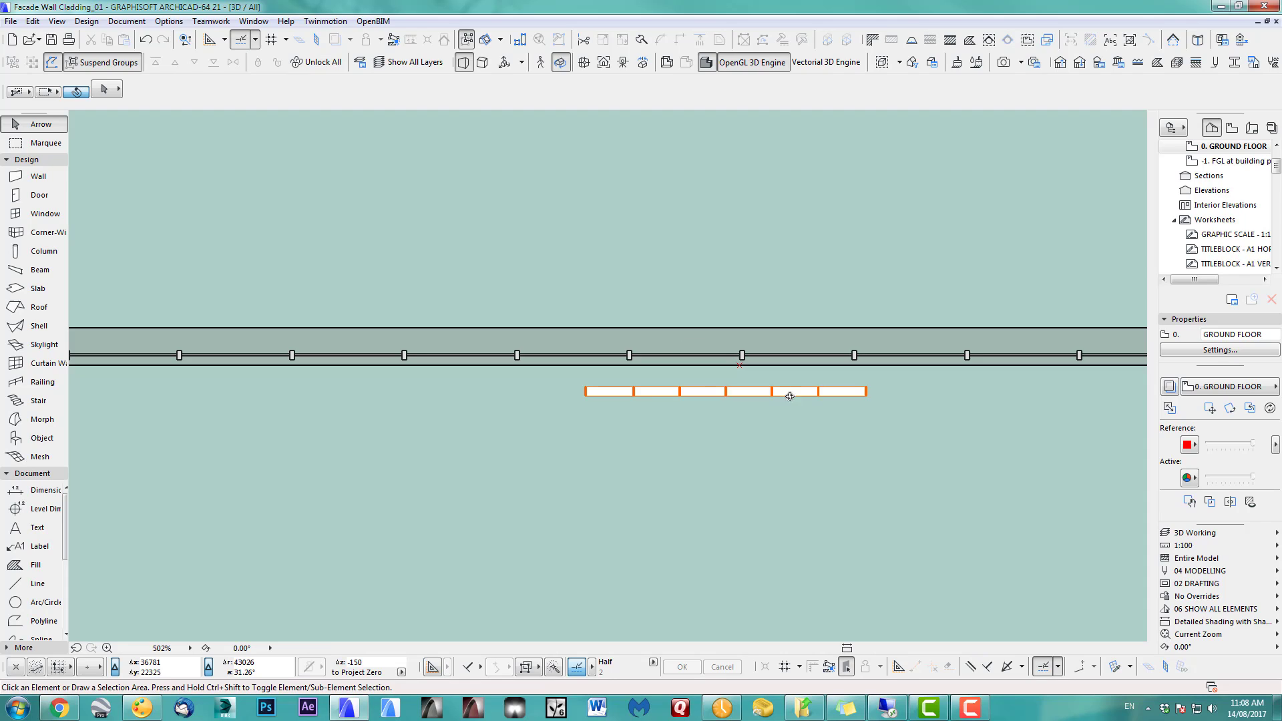
Move the grid in plan parallel to the facade wall until its starting end lines up with the wall's reference point
middle_drag(791, 392, 581, 403)
click(360, 403)
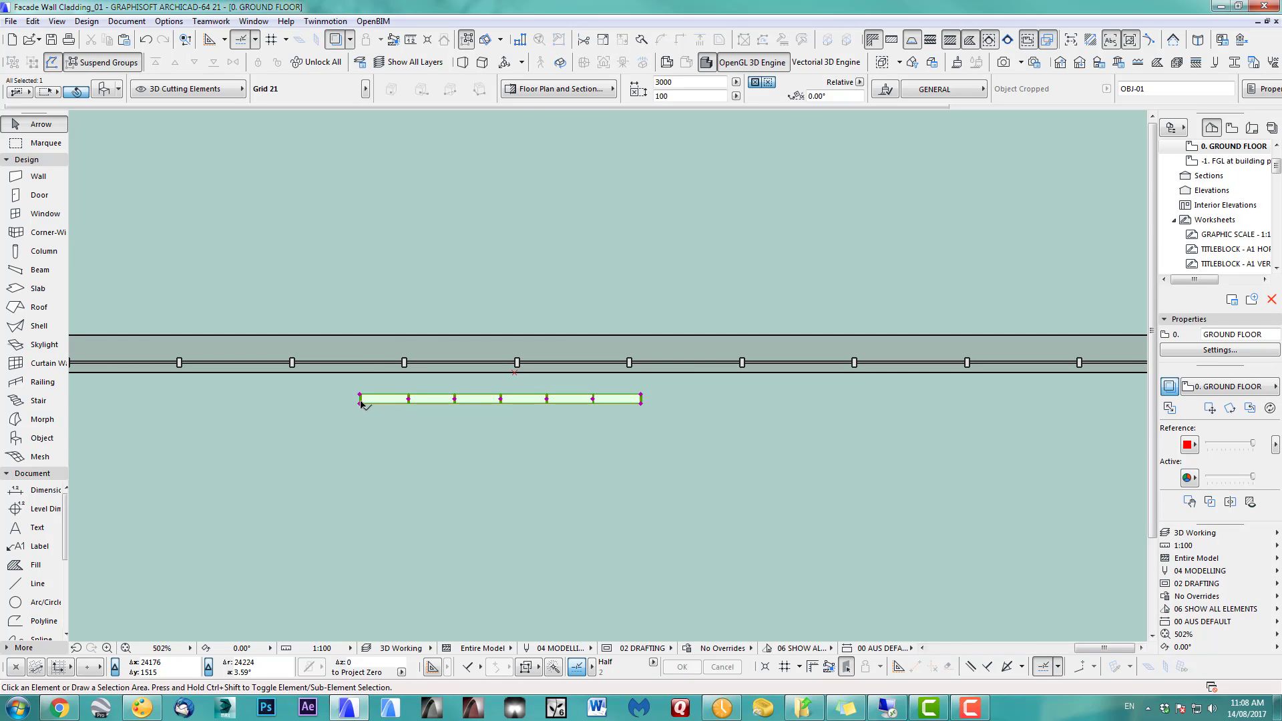
drag(360, 402, 514, 372)
shift+click(513, 373)
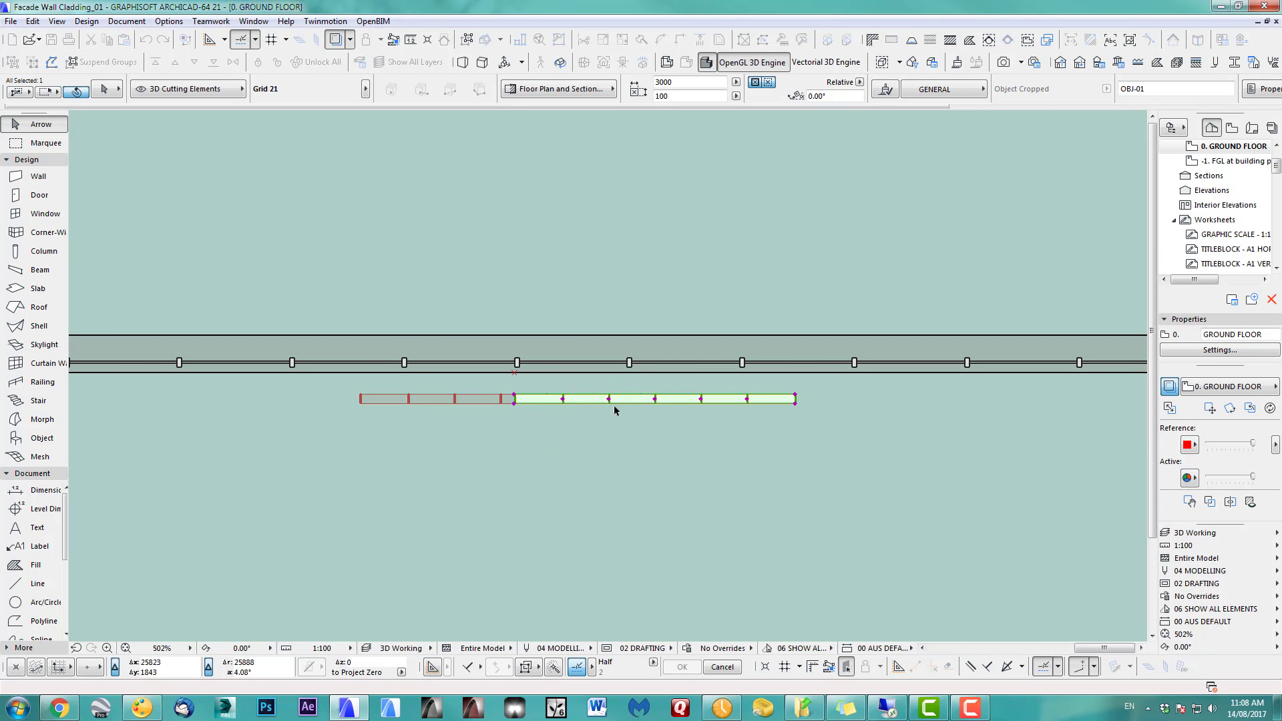
Stretch the grid's far end in plan along the facade to the building's outer corner, making it 25625 mm long
middle_drag(815, 412, 303, 422)
click(591, 425)
scroll(692, 421, down, 3)
scroll(774, 422, down, 2)
middle_drag(701, 432, 511, 438)
scroll(714, 437, up, 4)
middle_drag(725, 436, 482, 438)
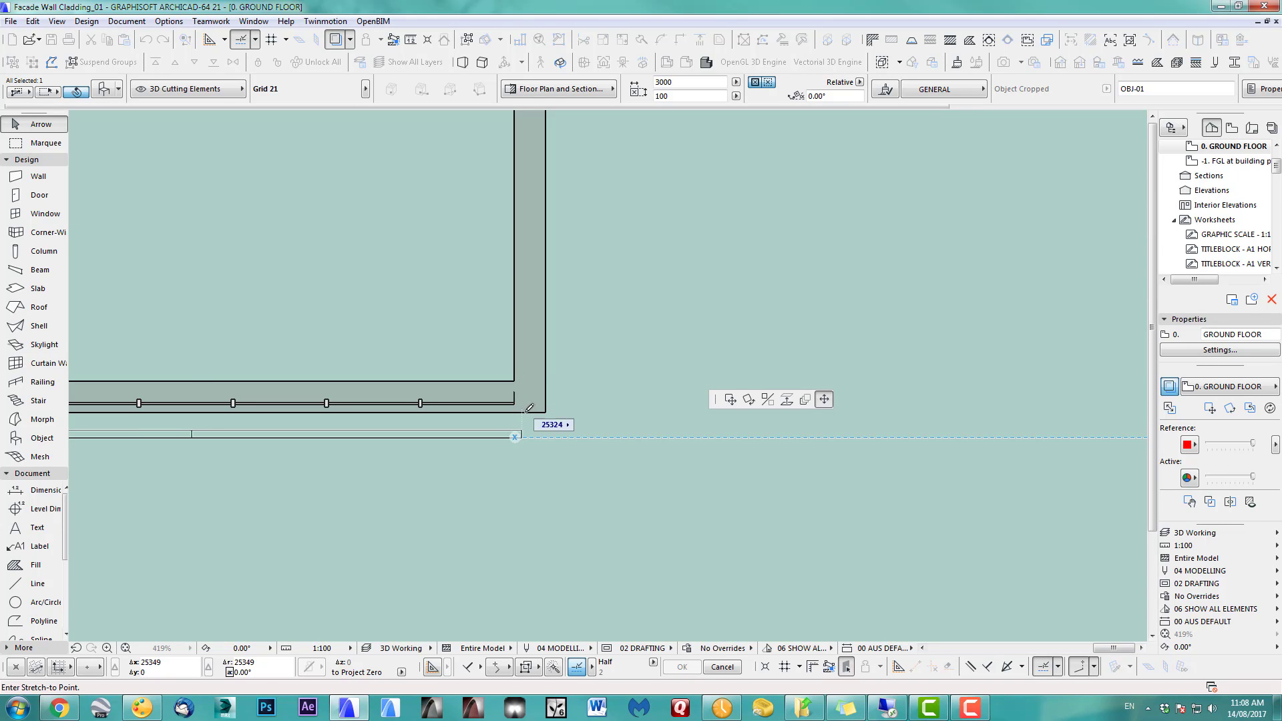
click(547, 410)
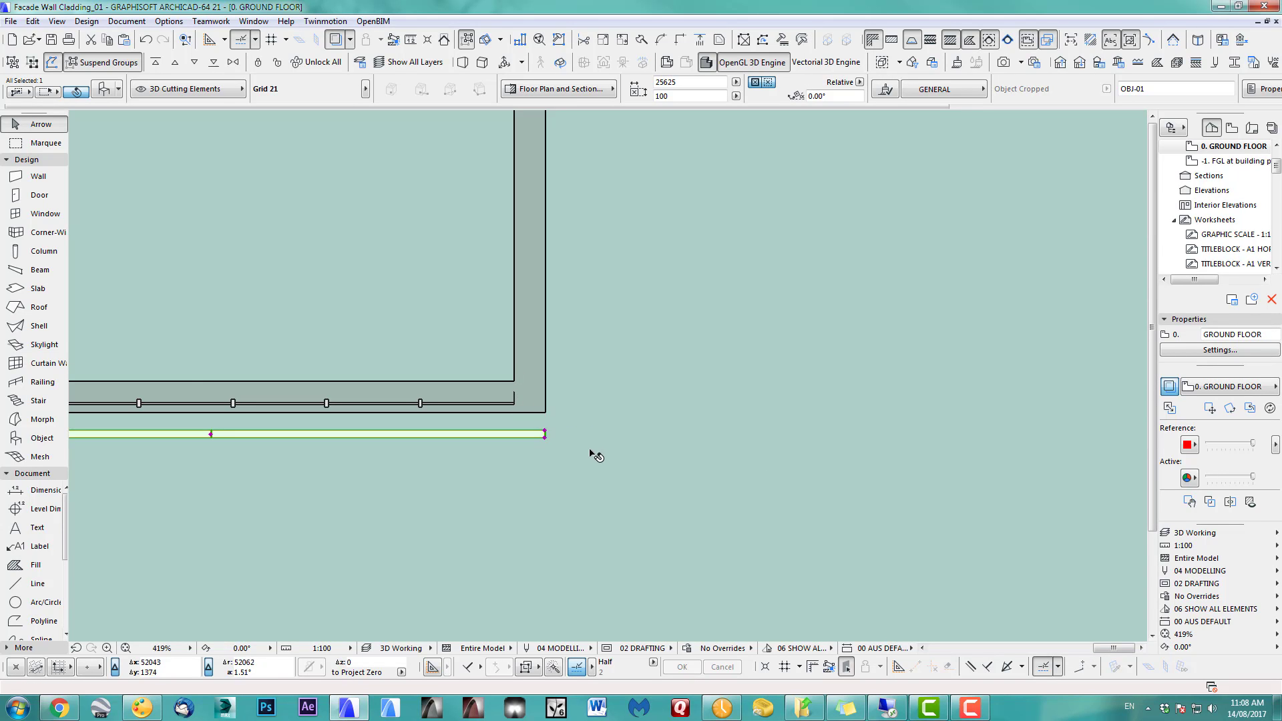
scroll(592, 452, down, 5)
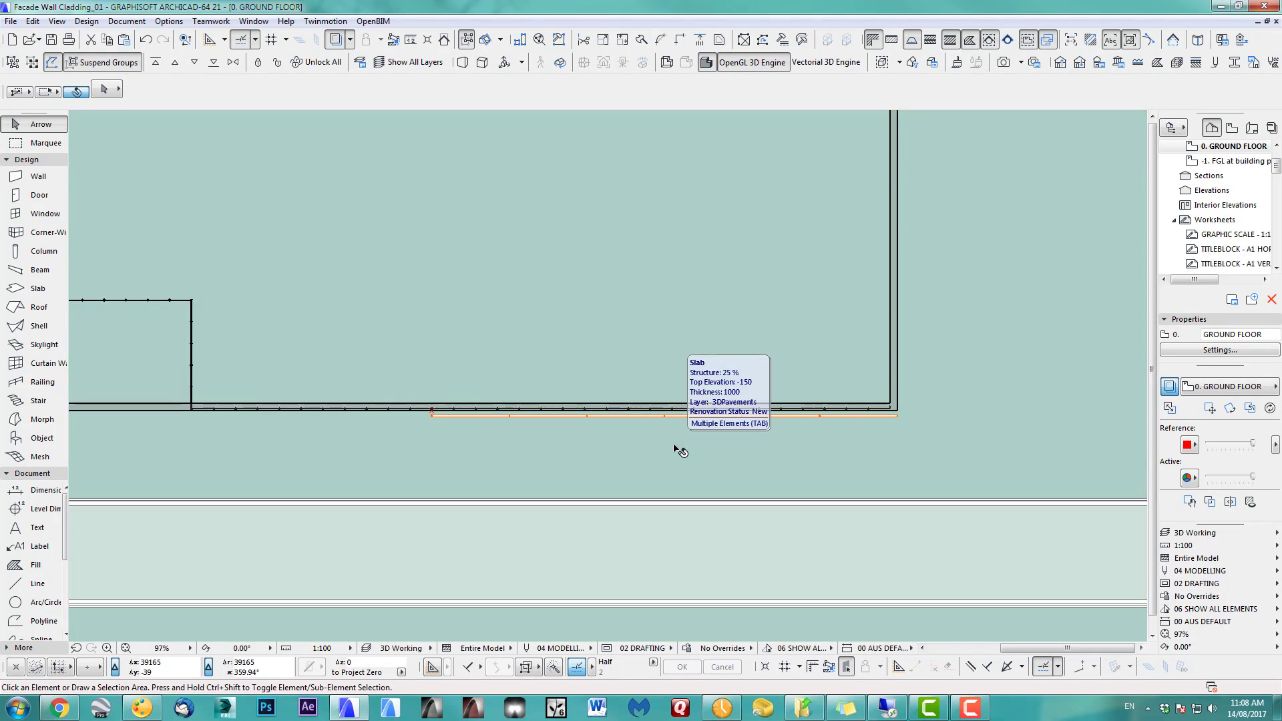
Stretch the grid upward by 3600 mm in 3D so its upper edge meets the top of the facade wall
key(F3)
middle_drag(753, 388, 635, 353)
scroll(624, 354, down, 3)
middle_drag(552, 401, 489, 353)
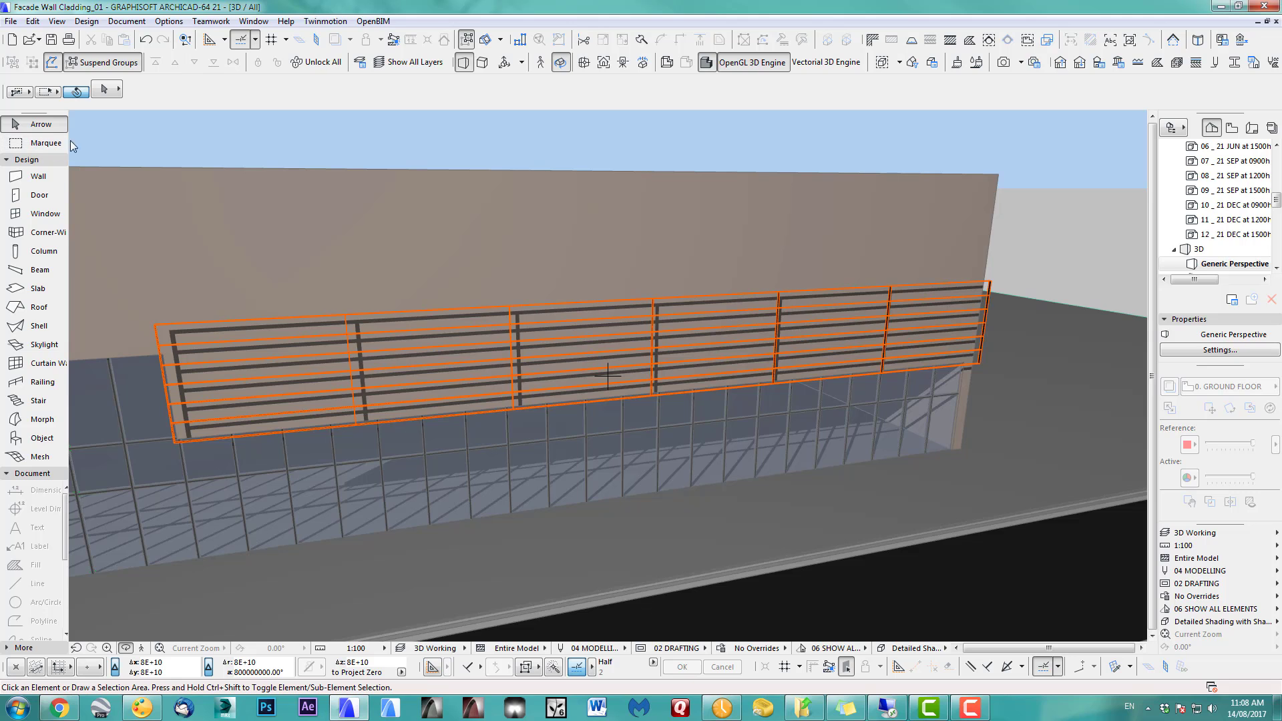
middle_drag(591, 251, 777, 254)
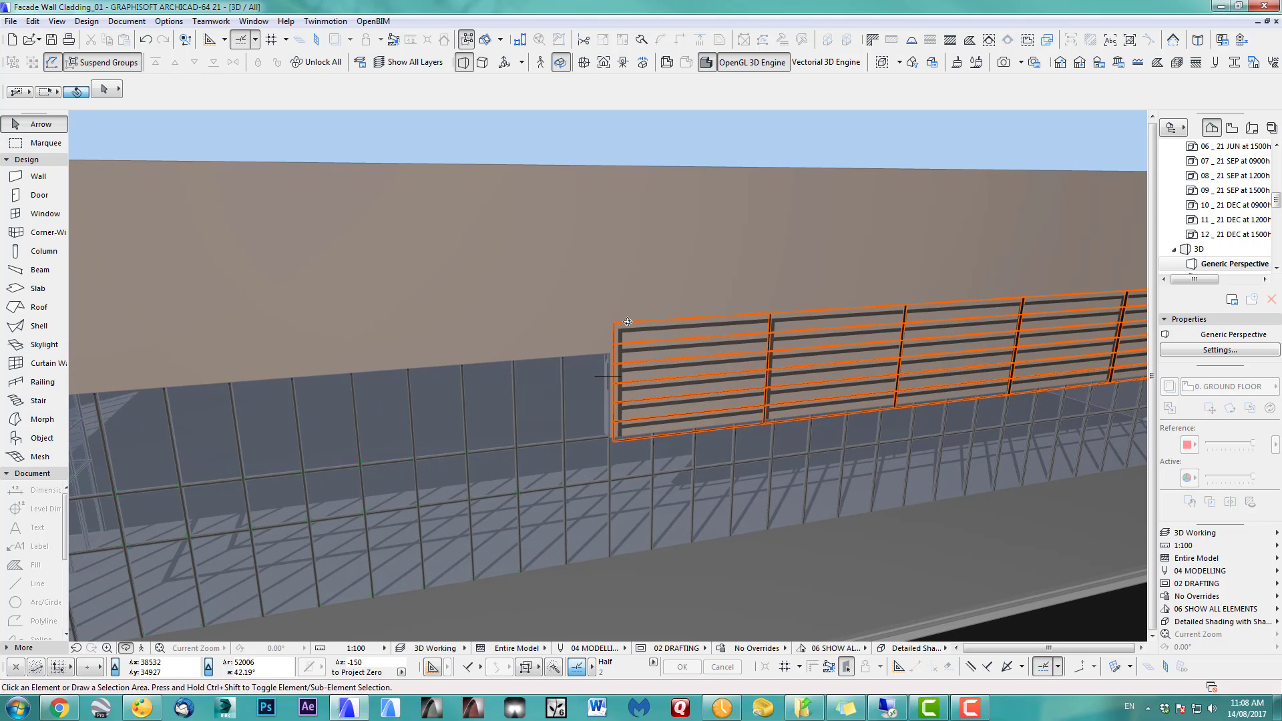
key(o)
click(614, 327)
click(614, 324)
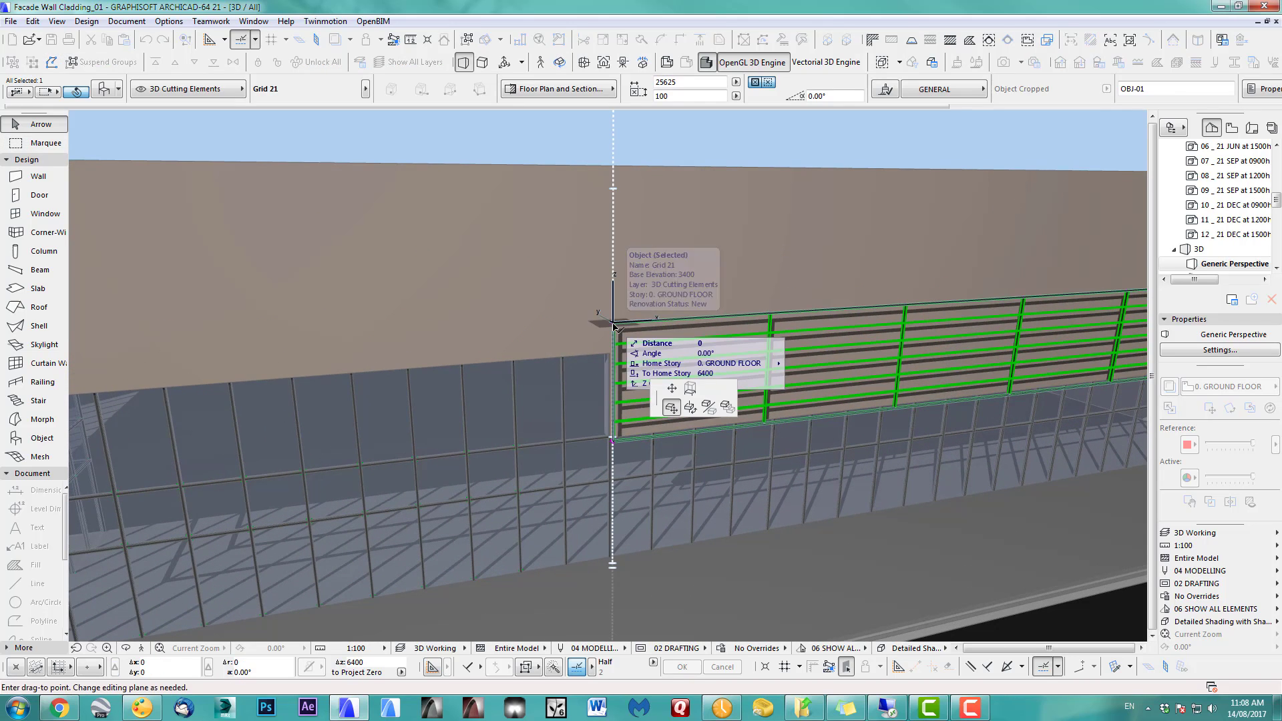
click(691, 392)
scroll(661, 320, down, 4)
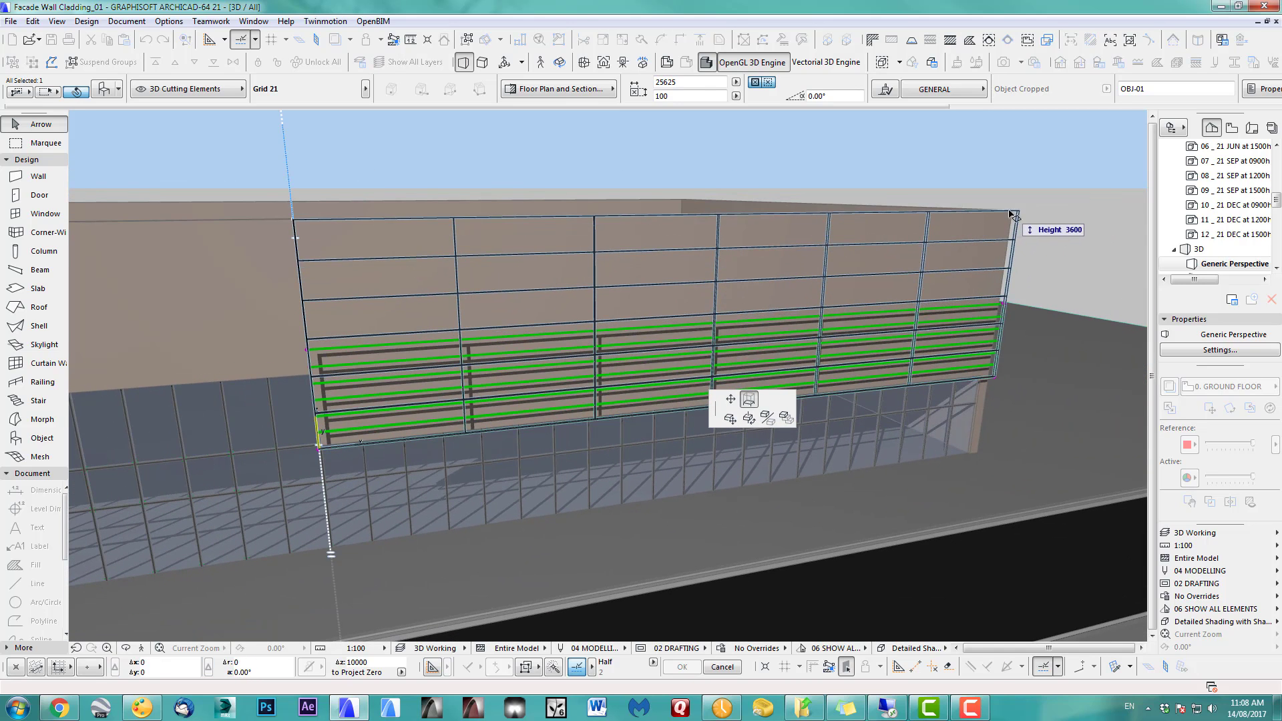
click(1017, 211)
mouse_move(900, 318)
shift+middle_down()
mouse_move(835, 281)
mouse_move(656, 233)
mouse_move(728, 273)
mouse_move(773, 269)
mouse_move(776, 295)
shift+middle_up()
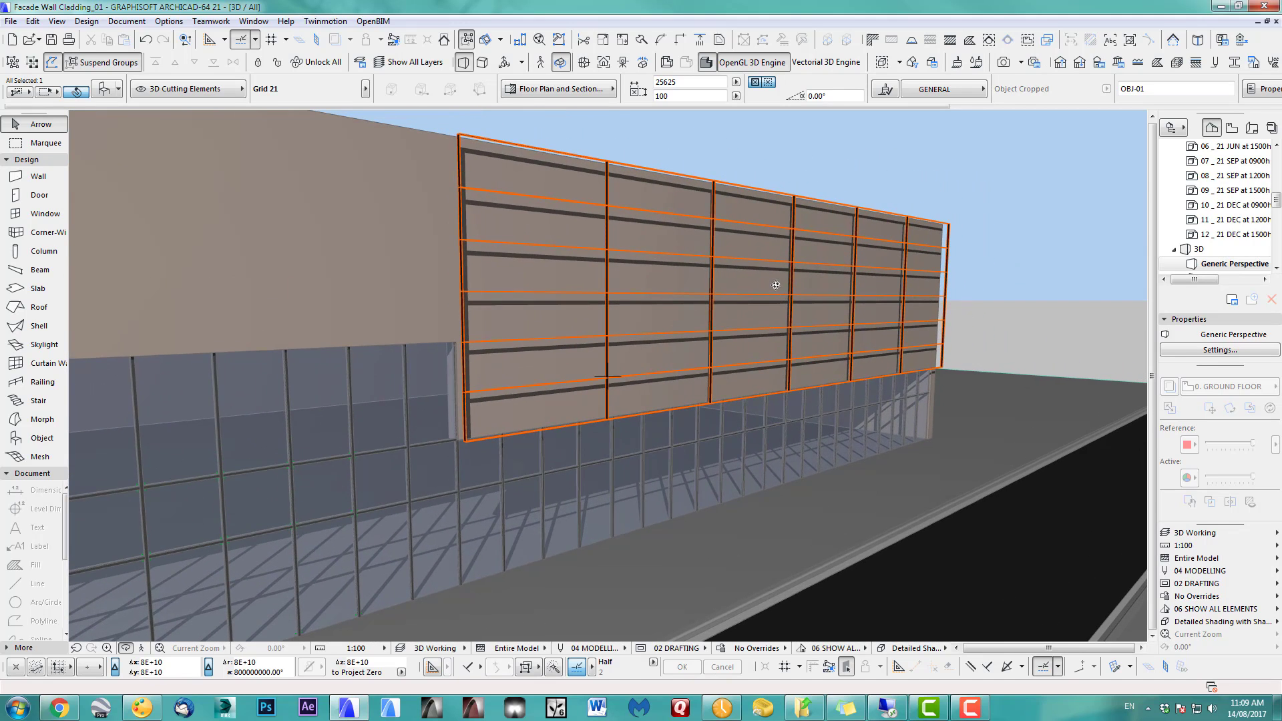
Drag the grid perpendicular to the wall on the ground floor plan, placing its centre line on the wall's outer face
key(F2)
key(Escape)
scroll(413, 413, up, 13)
middle_drag(483, 428, 489, 452)
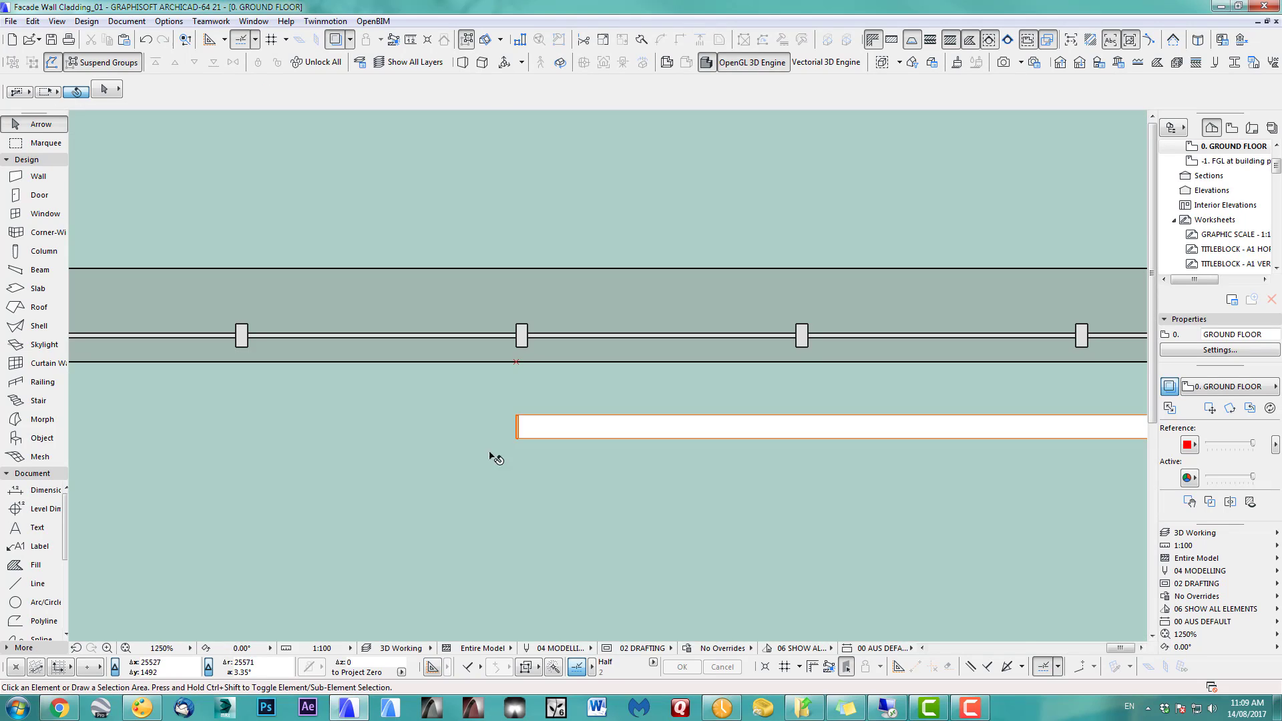
click(520, 446)
key(ctrl+d)
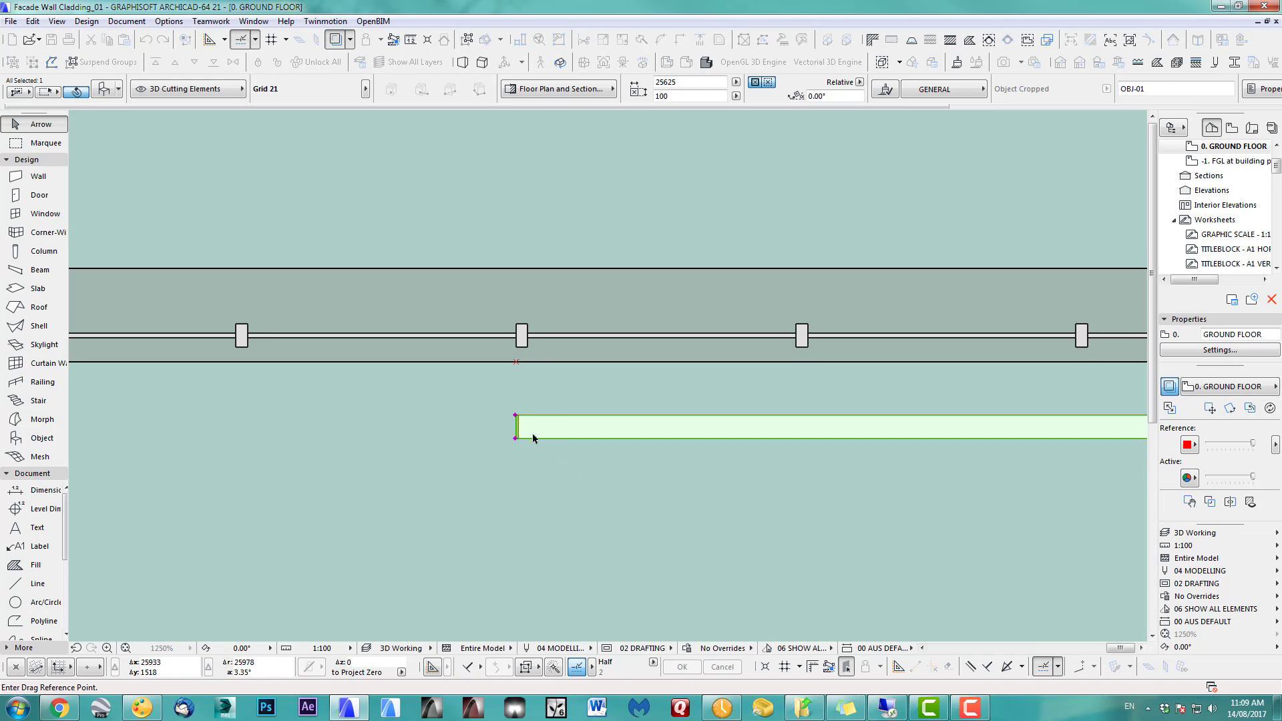
click(517, 429)
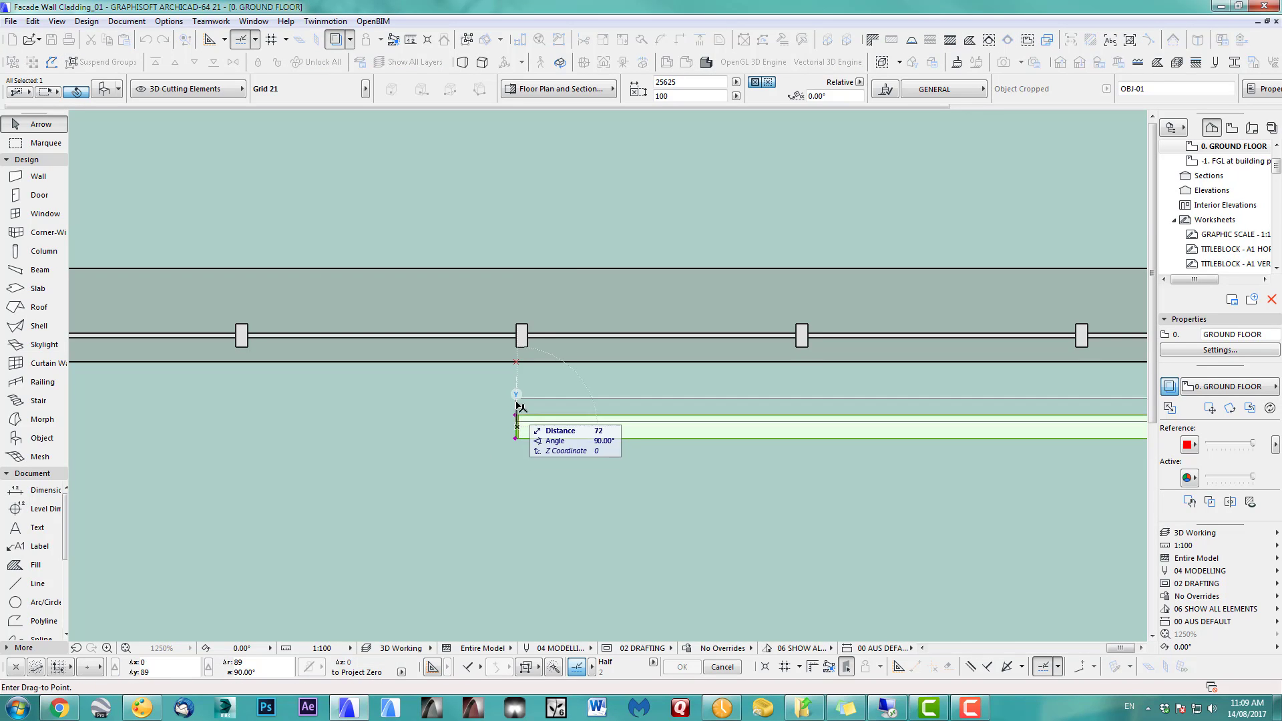
click(518, 366)
Examine in plan and 3D how the grid sits along the face of the facade wall
scroll(517, 366, down, 10)
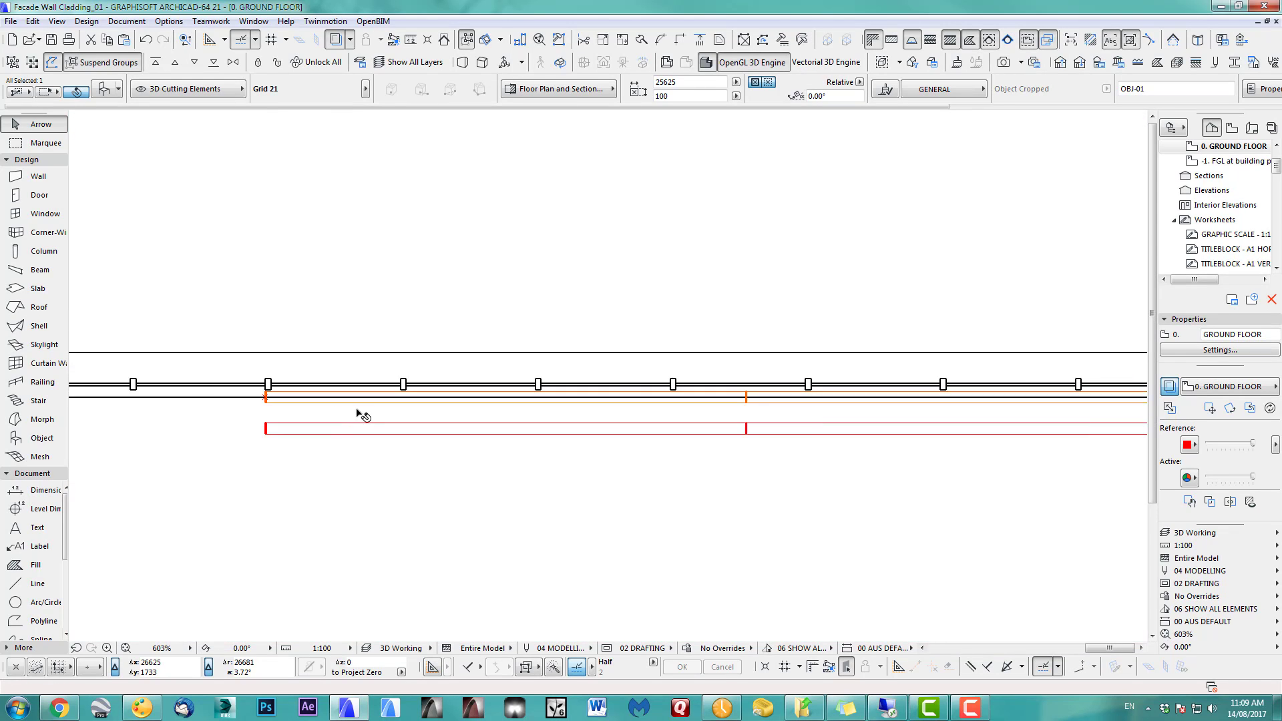
middle_drag(564, 467, 421, 329)
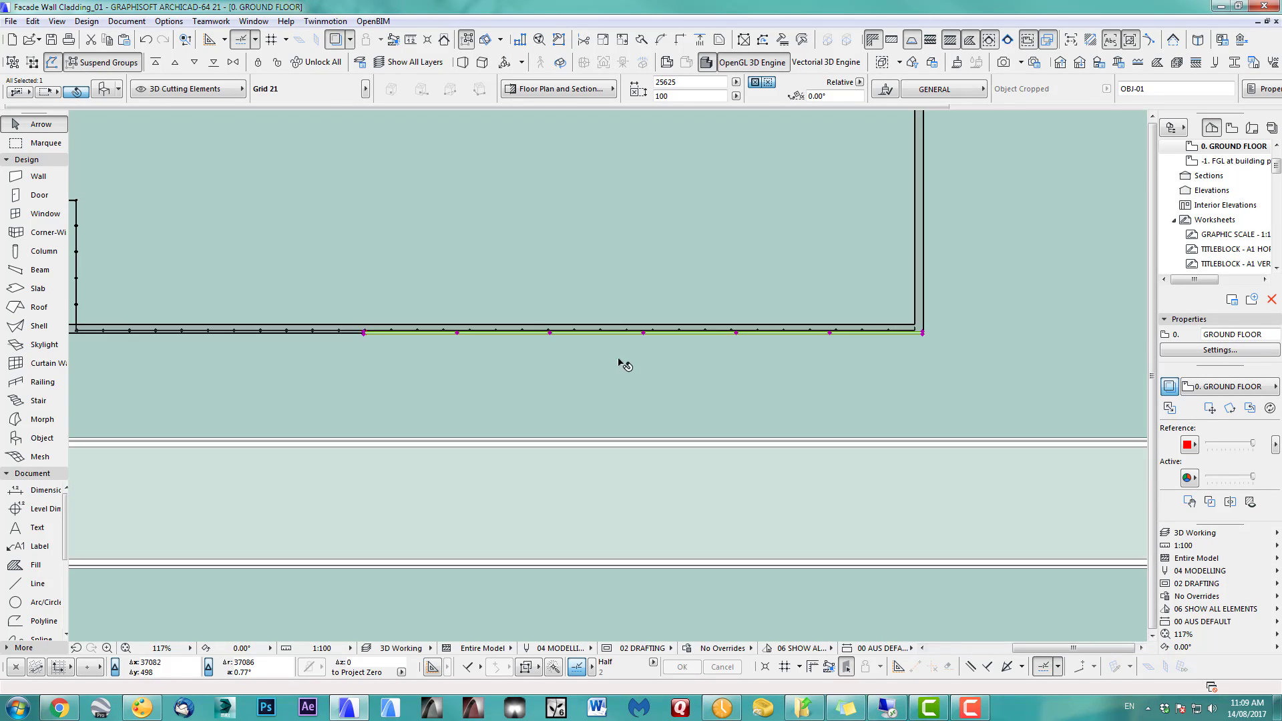
scroll(620, 362, down, 3)
middle_drag(628, 374, 399, 341)
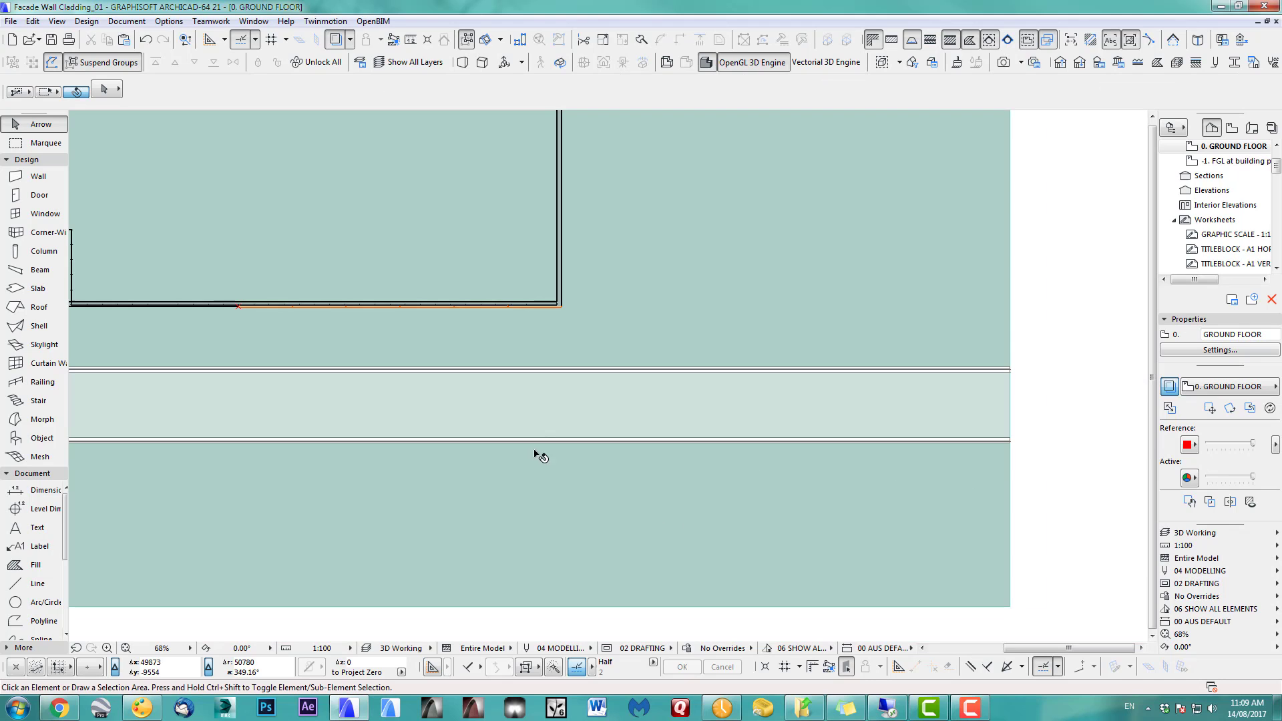
key(F3)
scroll(515, 278, up, 6)
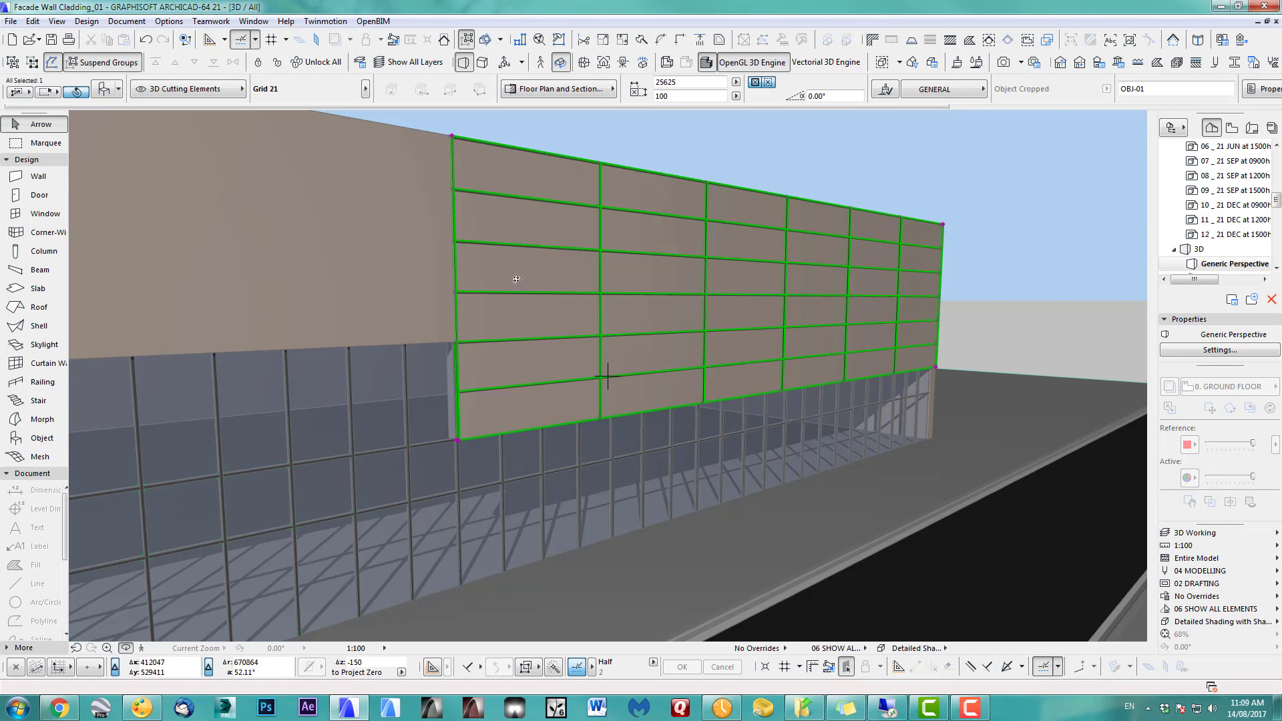
middle_drag(731, 369, 916, 600)
scroll(793, 559, up, 5)
shift+middle_drag(774, 532, 723, 349)
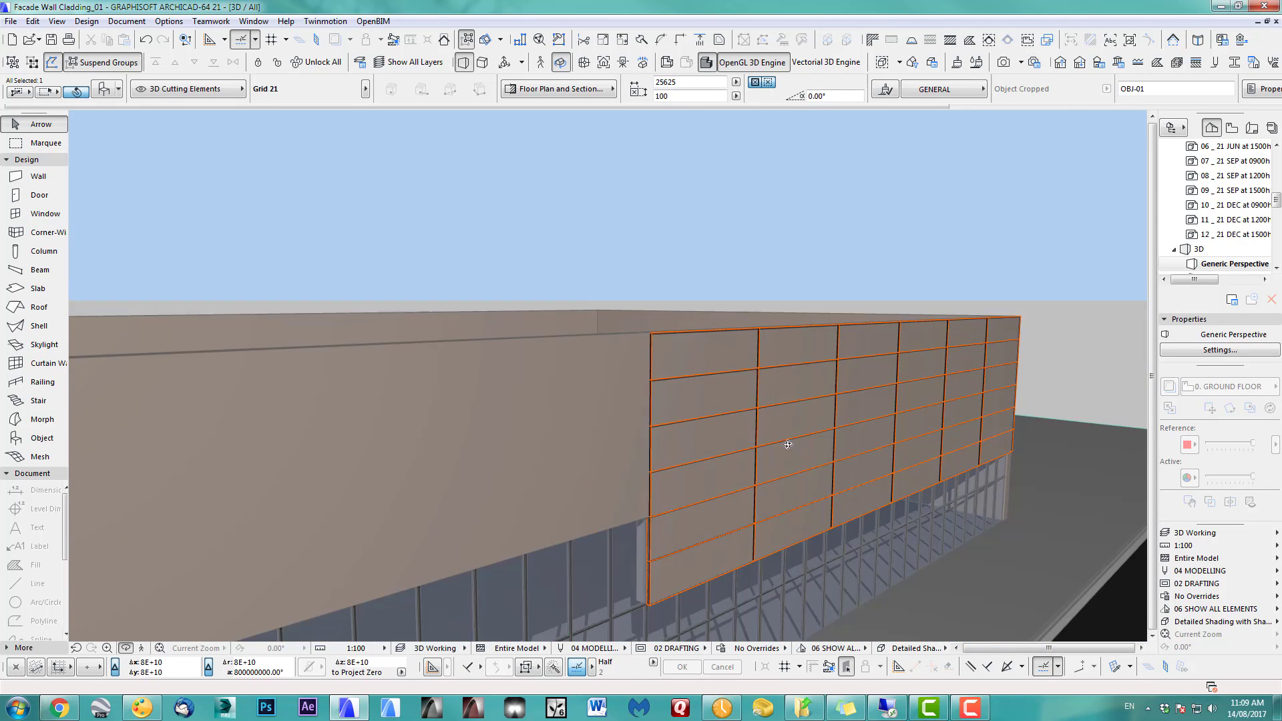
drag(788, 445, 702, 322)
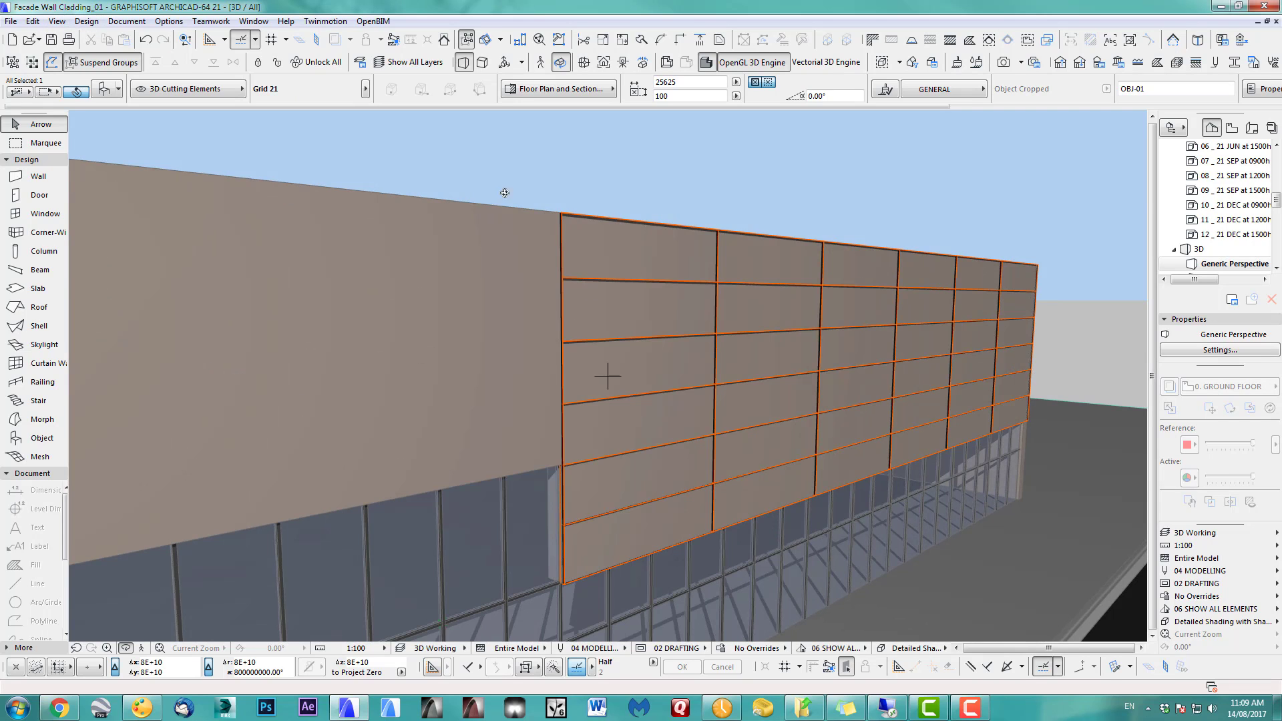
shift+middle_drag(504, 193, 621, 227)
Open Solid Element Operations and assign the facade wall behind the grid as the target element
click(94, 23)
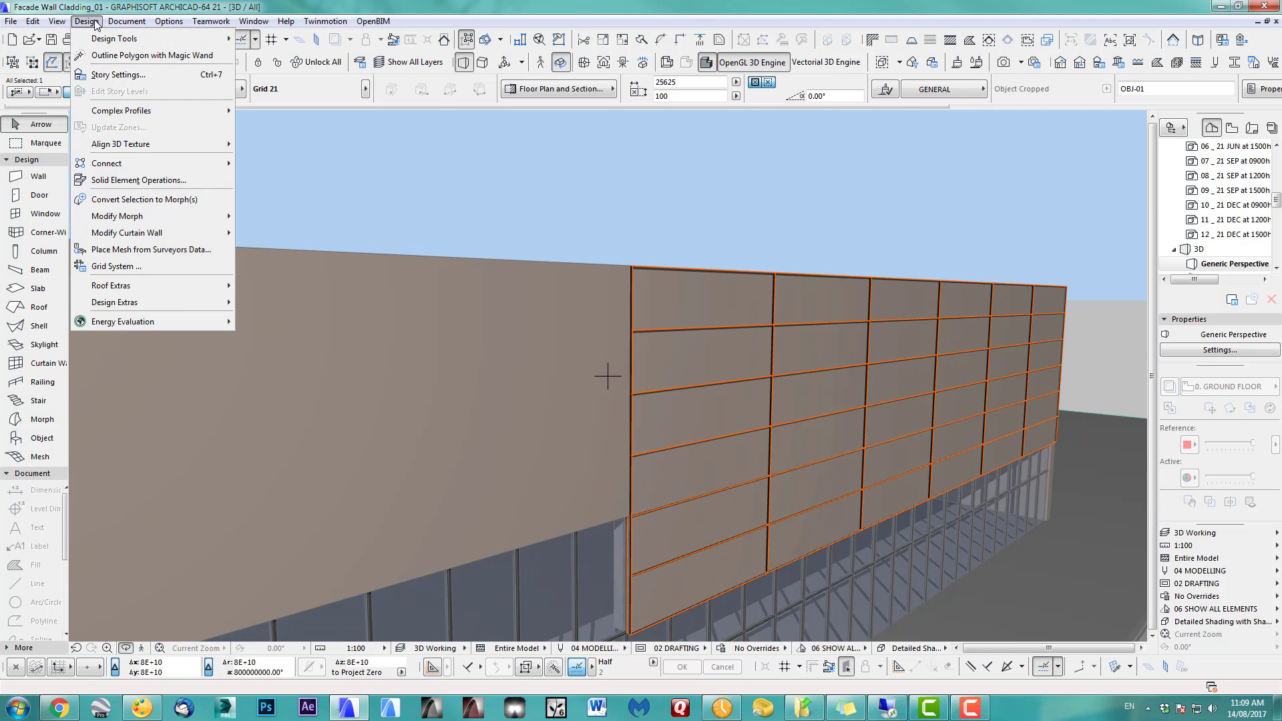
click(129, 180)
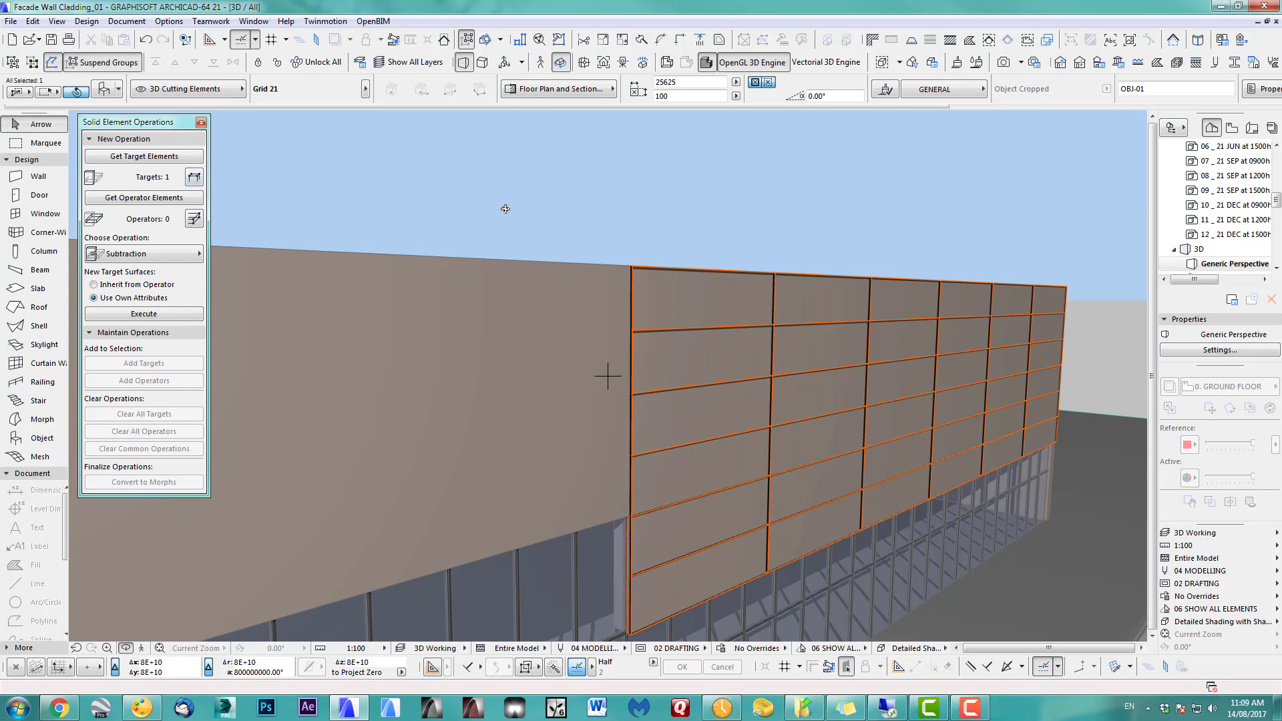
shift+middle_drag(735, 291, 718, 474)
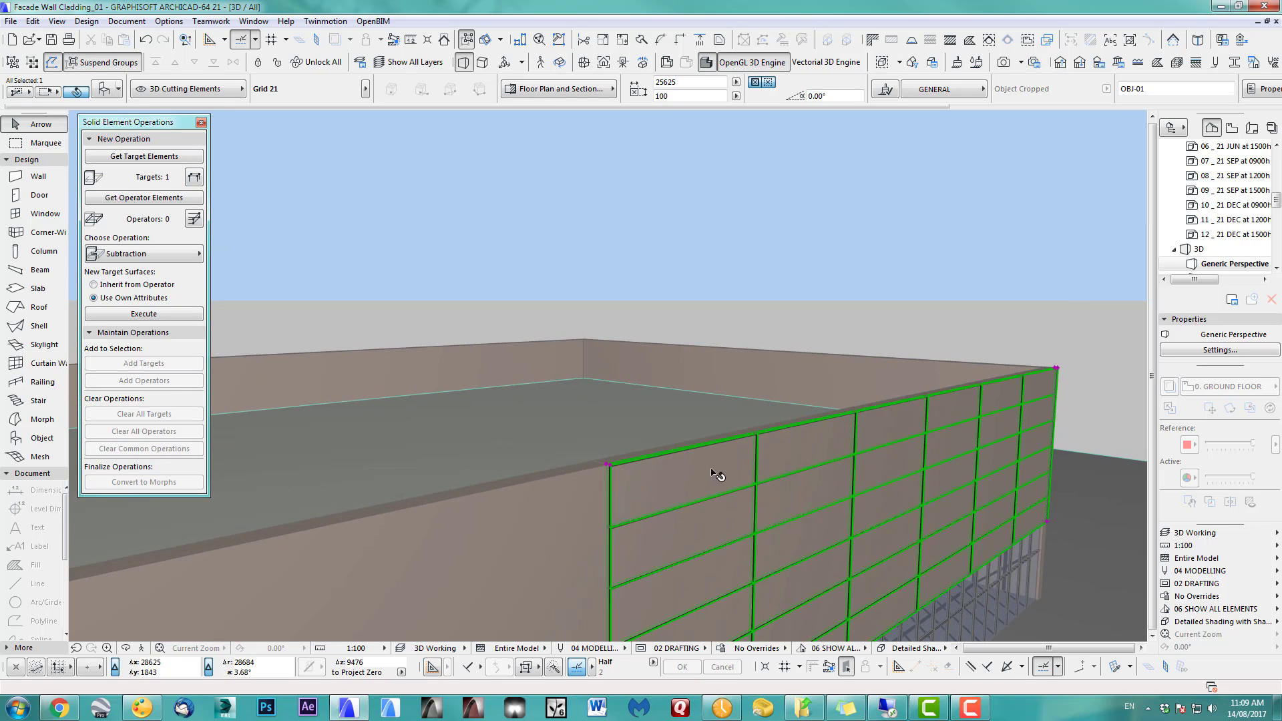
click(699, 467)
shift+middle_drag(836, 378, 828, 299)
click(159, 158)
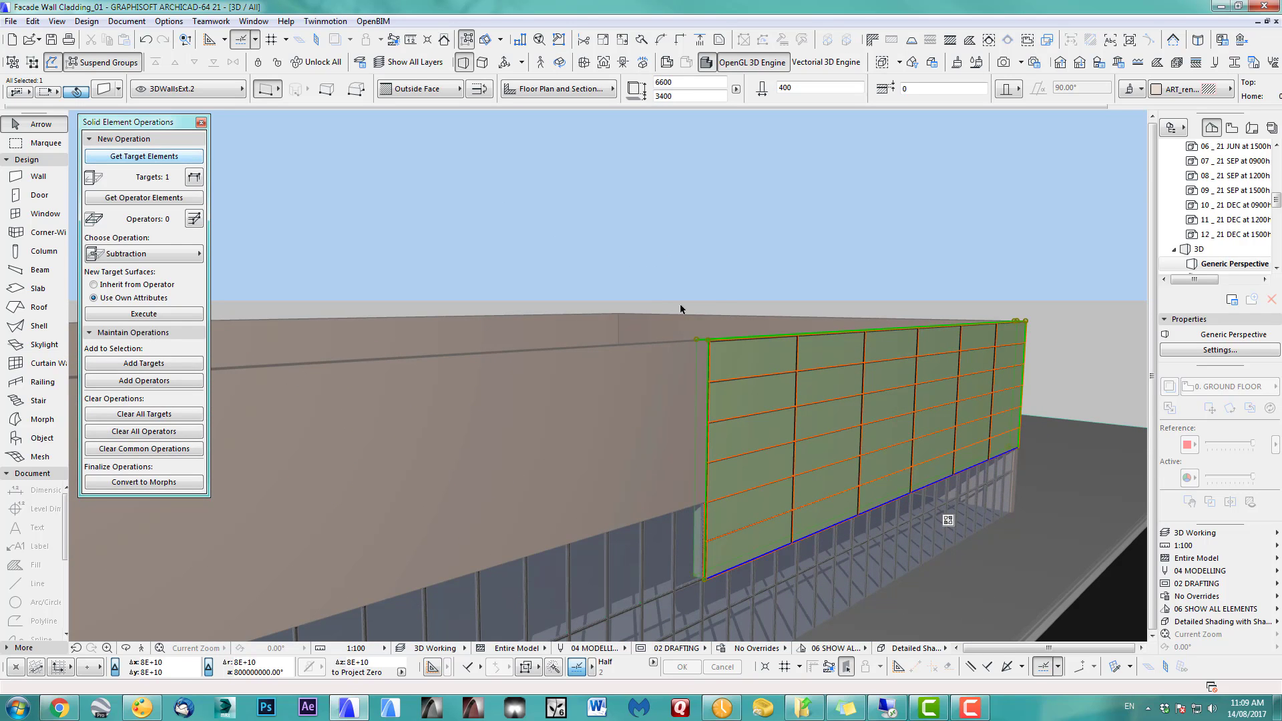
Select the Grid 21 object and assign it as the operator element of the solid operation
click(740, 287)
scroll(716, 344, up, 1)
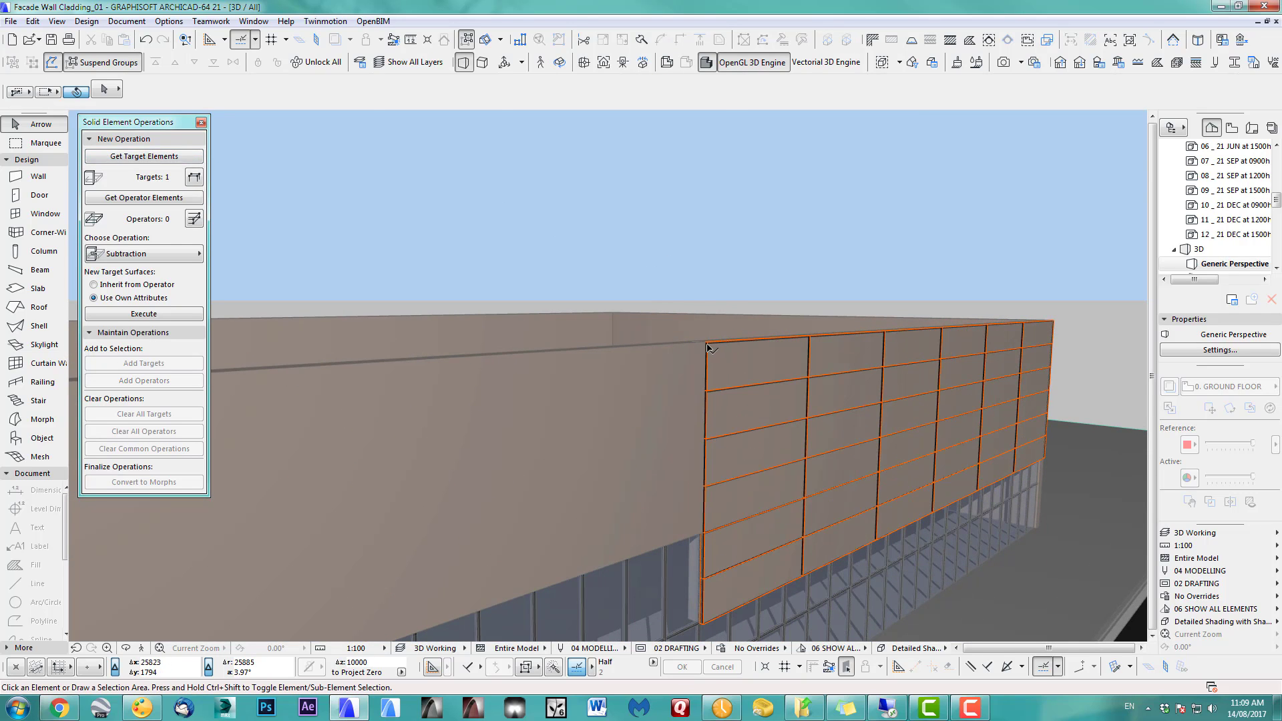
click(707, 347)
shift+middle_drag(341, 181, 332, 180)
middle_drag(706, 378, 695, 359)
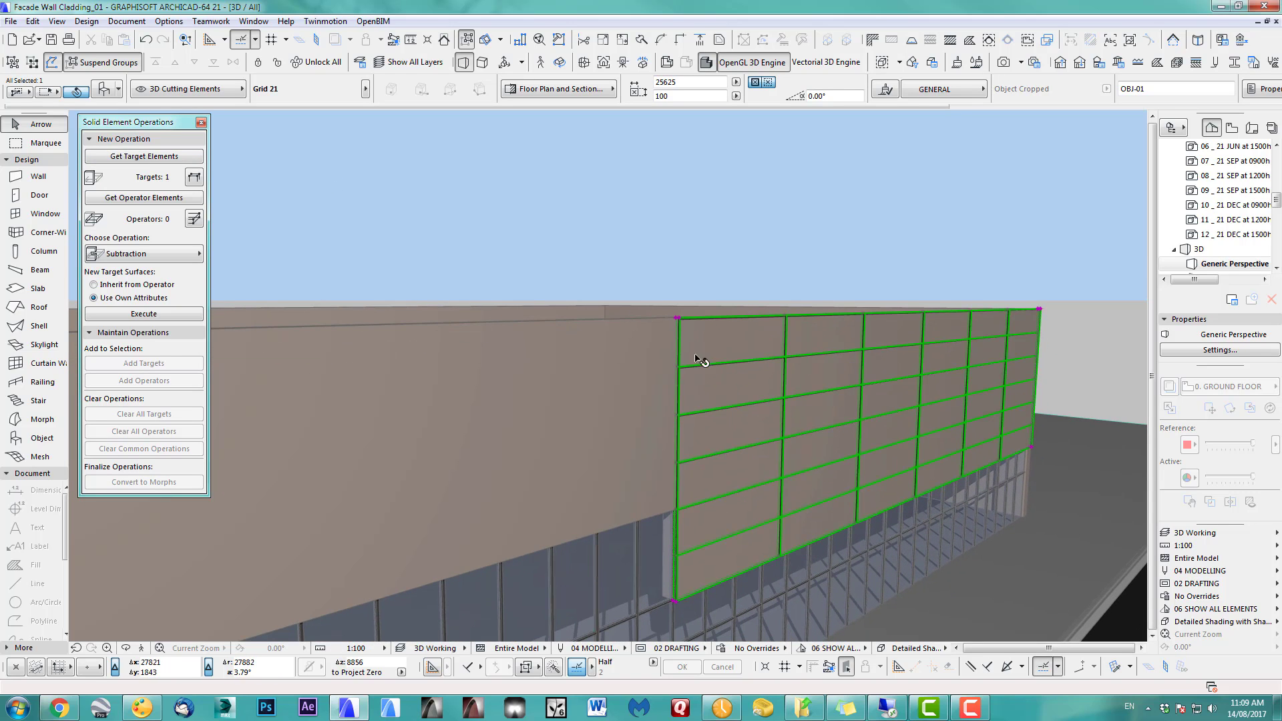
click(147, 200)
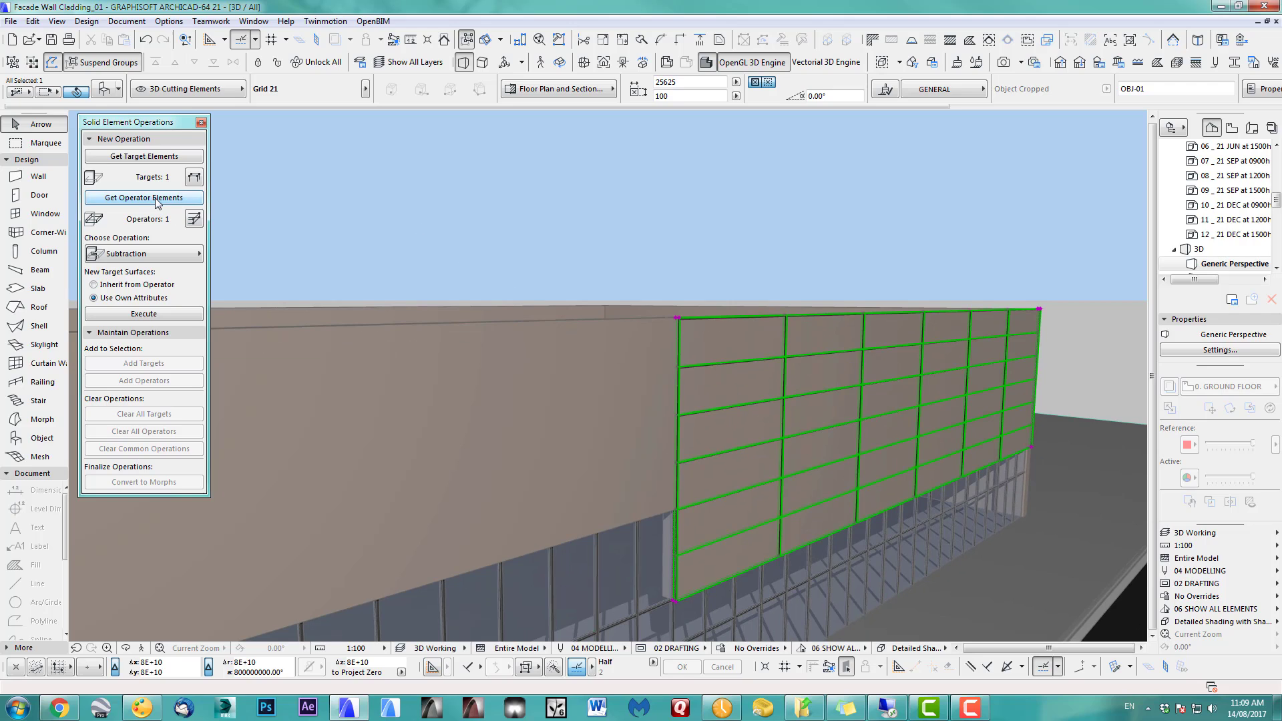
Subtract the grid from the facade wall, with the new target surfaces inherited from the operator, and clear the selection
click(151, 255)
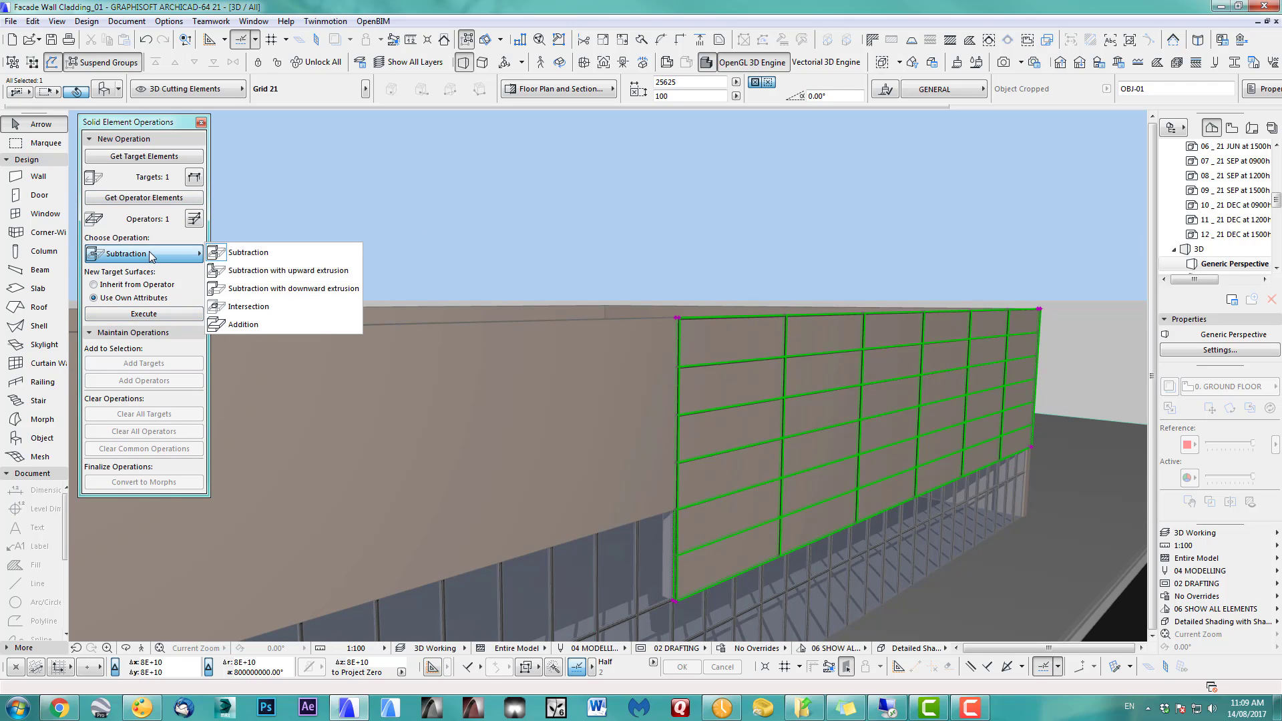
click(261, 252)
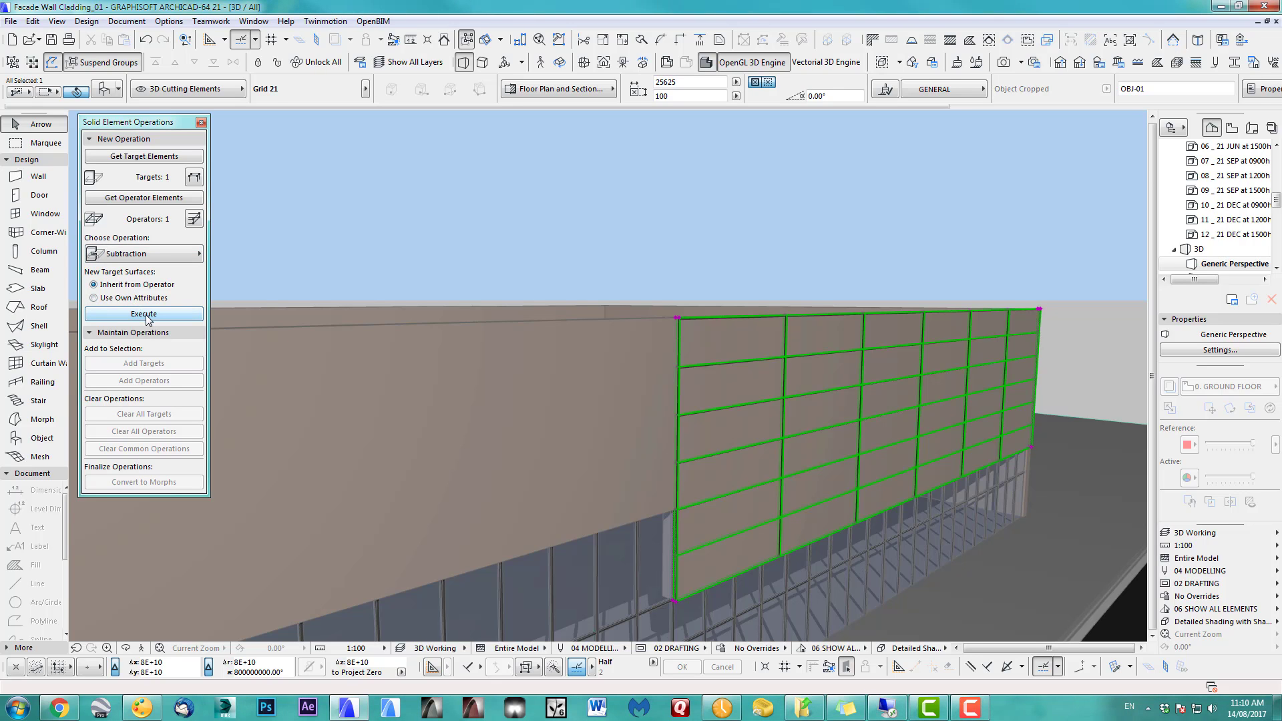
click(144, 314)
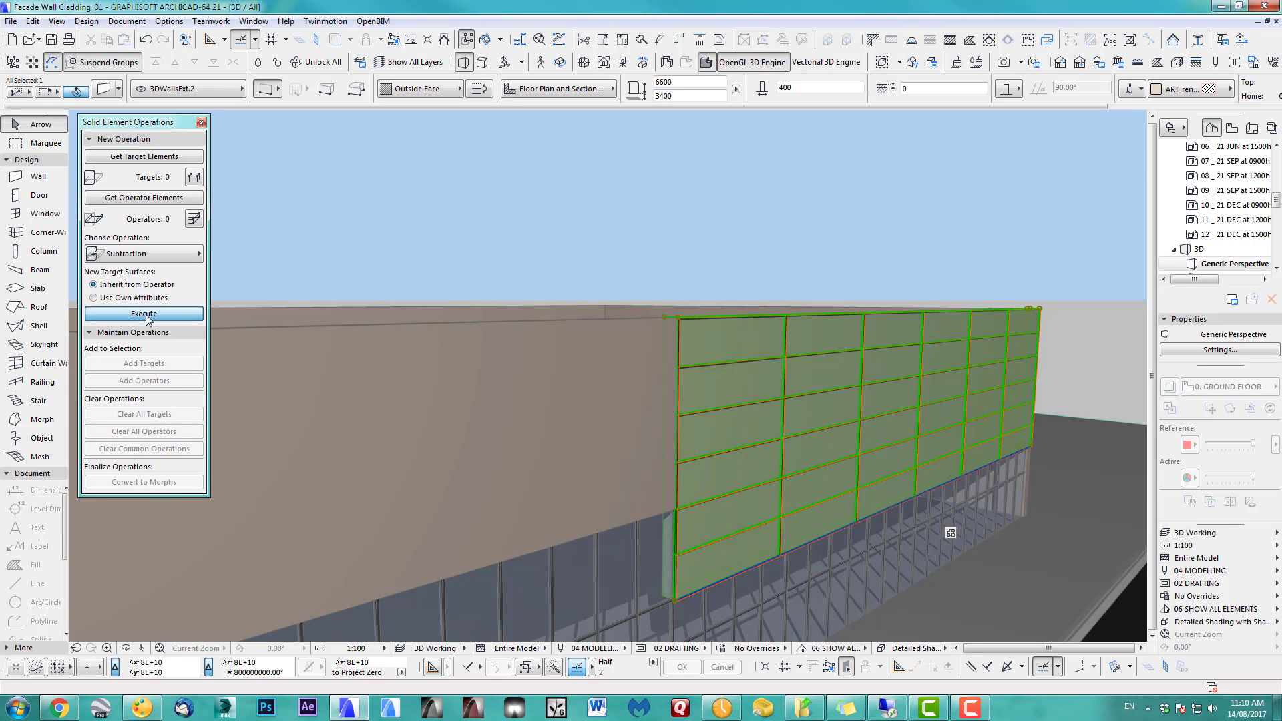
click(622, 238)
Hide the grid's 3D Cutting Elements layer and inspect the grooves cut into the facade wall in 3D
scroll(686, 307, up, 2)
middle_drag(686, 308, 721, 343)
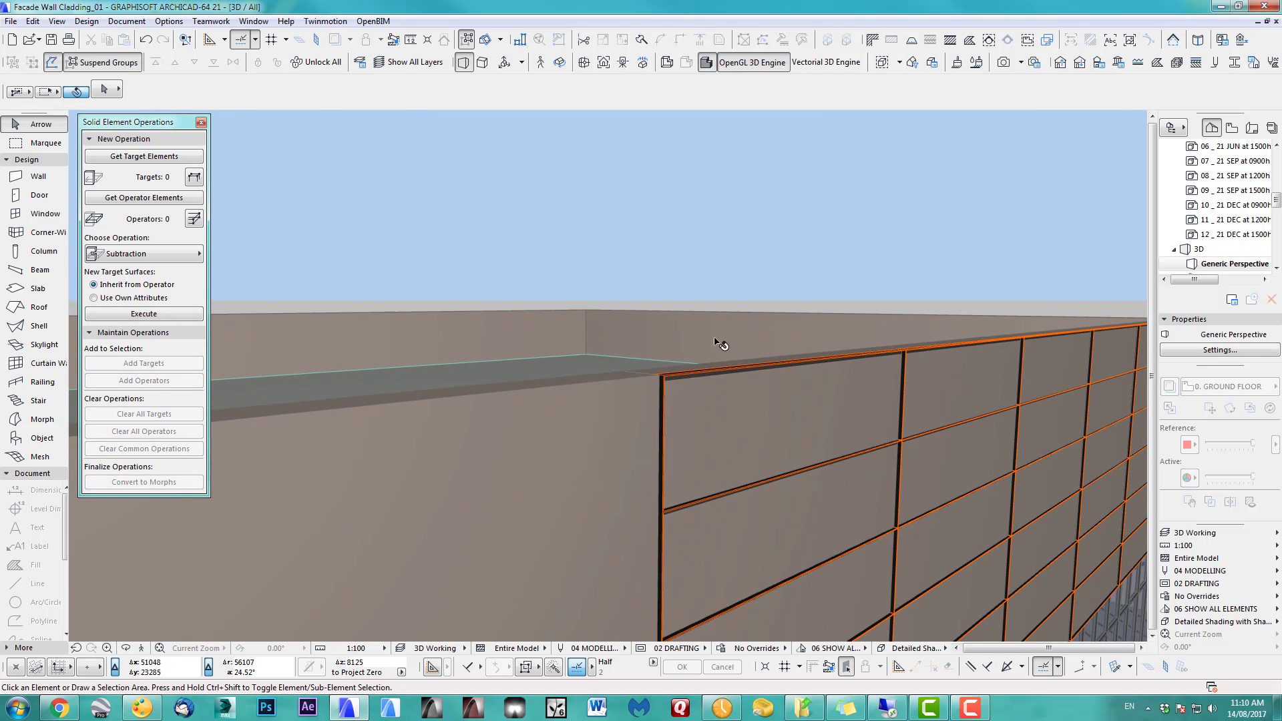
click(666, 378)
right_click(667, 377)
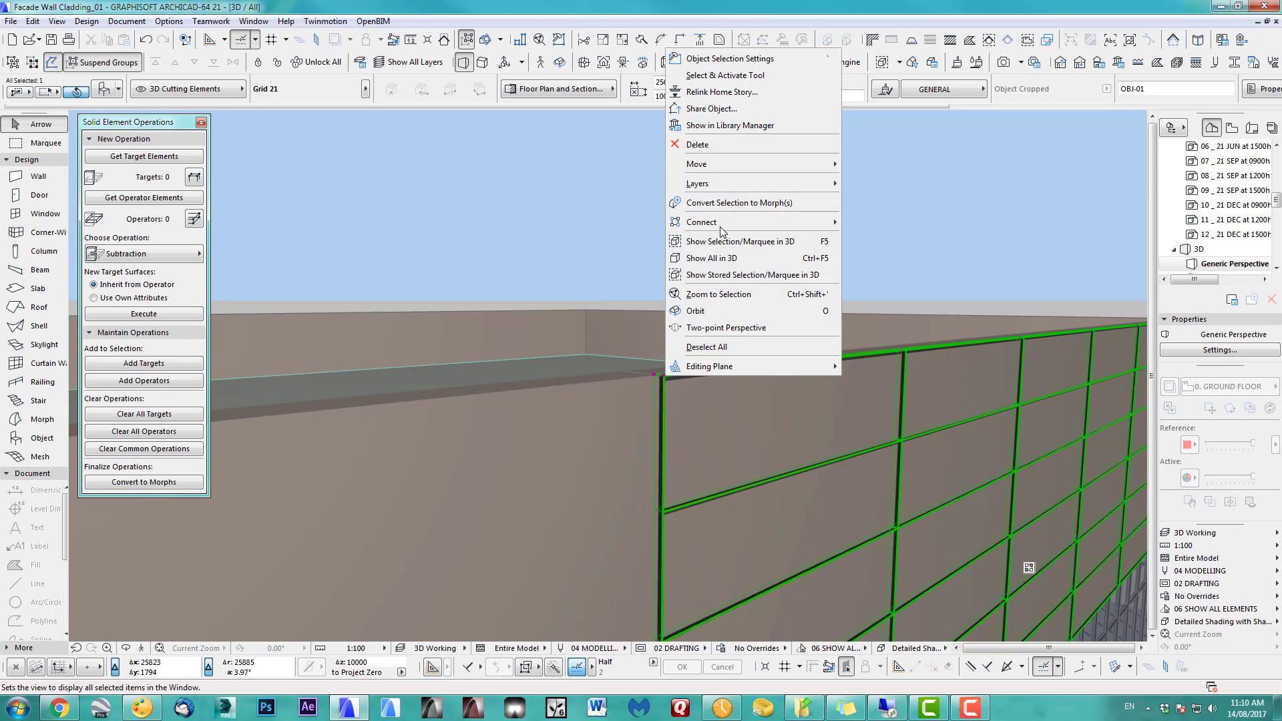
mouse_move(700, 183)
click(861, 201)
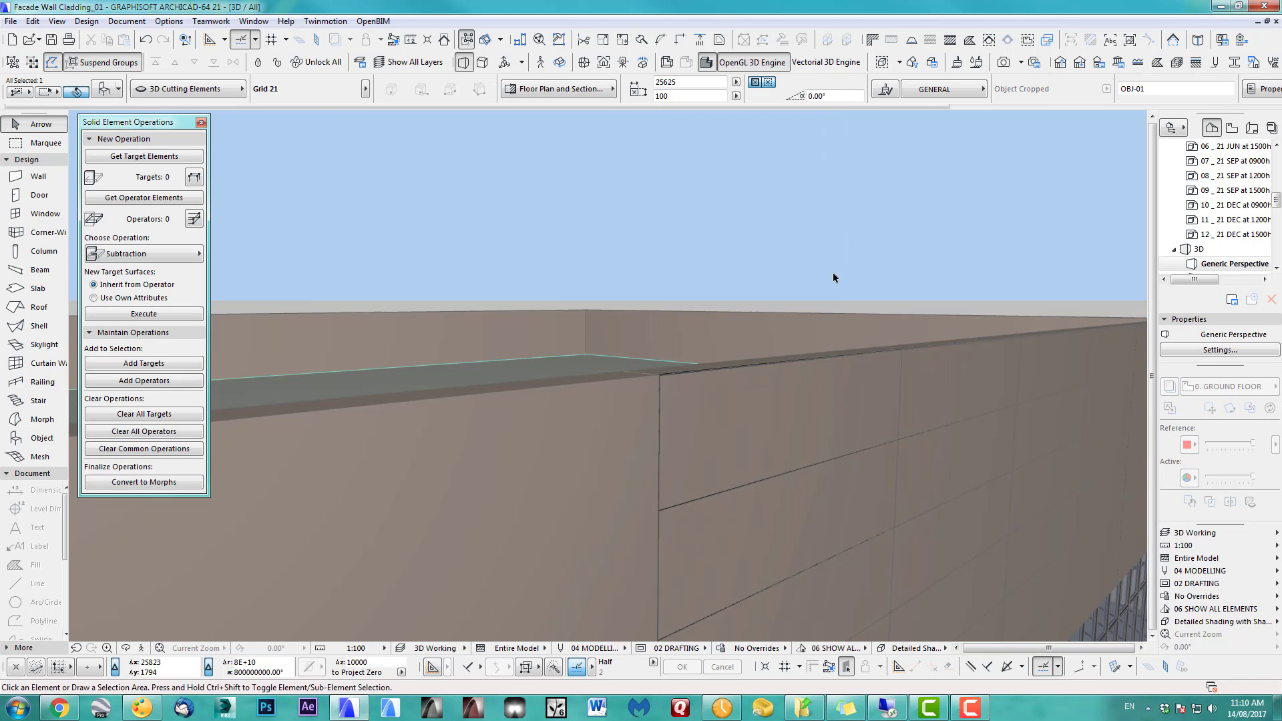
shift+middle_drag(875, 401, 573, 357)
scroll(564, 430, up, 1)
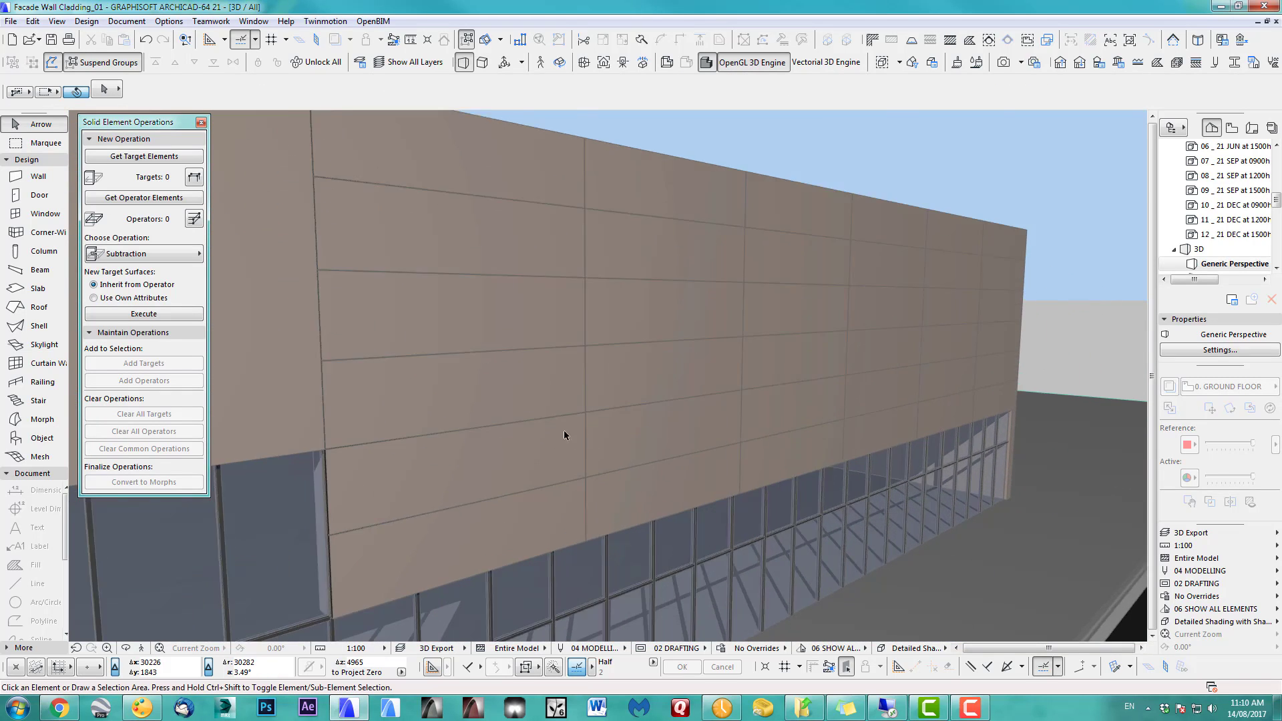
scroll(564, 433, up, 10)
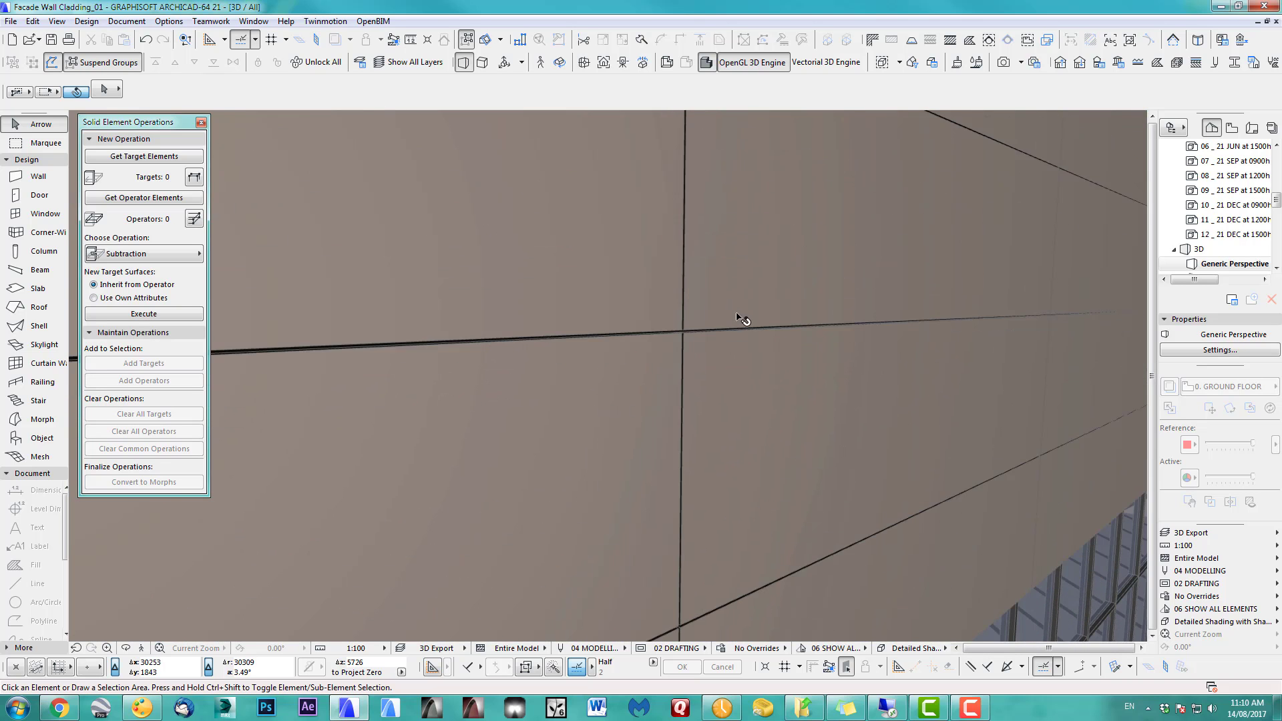
scroll(738, 315, down, 10)
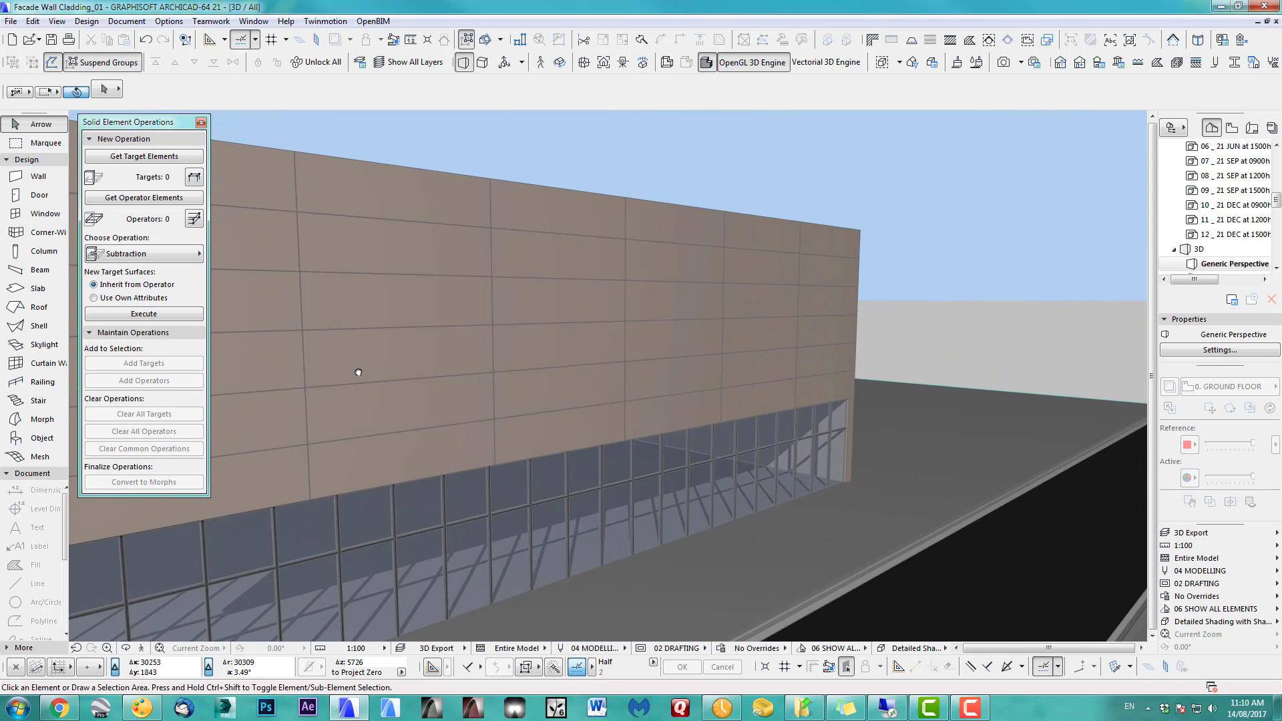
Switch the layer combination to 3D Working to show the grid again and open the ground floor plan
middle_drag(358, 373, 747, 387)
middle_drag(786, 215, 841, 362)
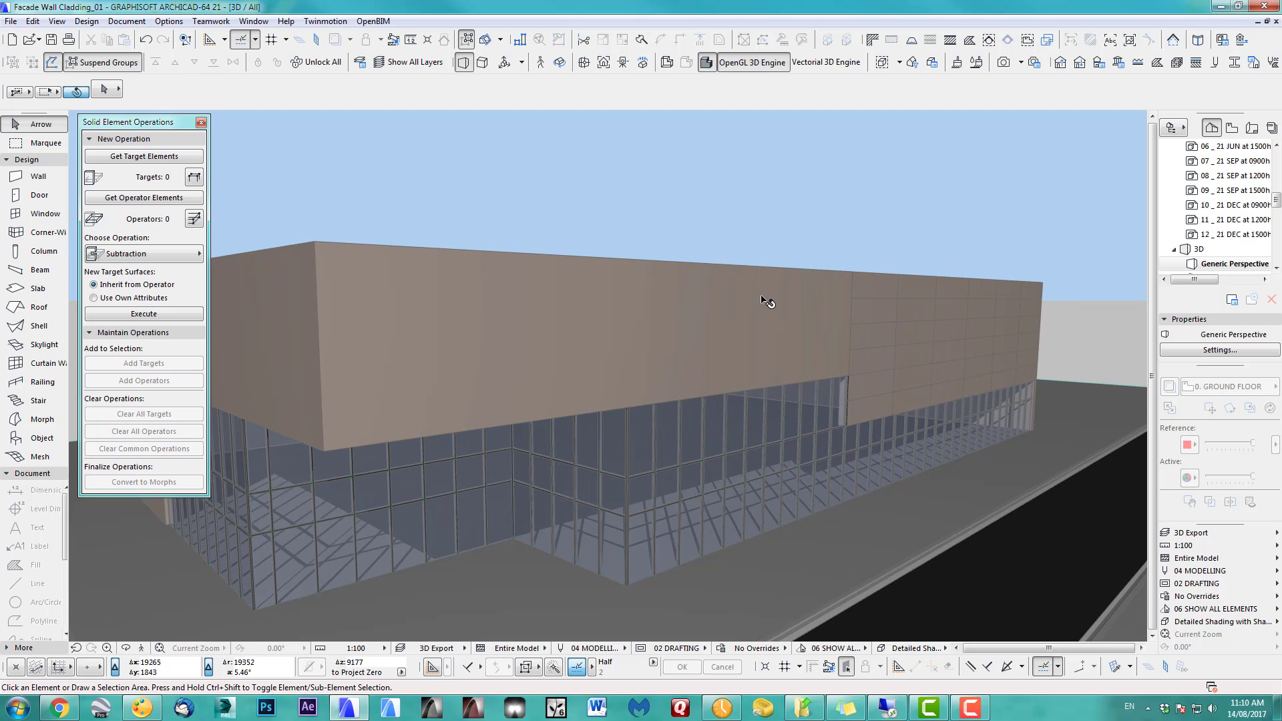
click(1216, 534)
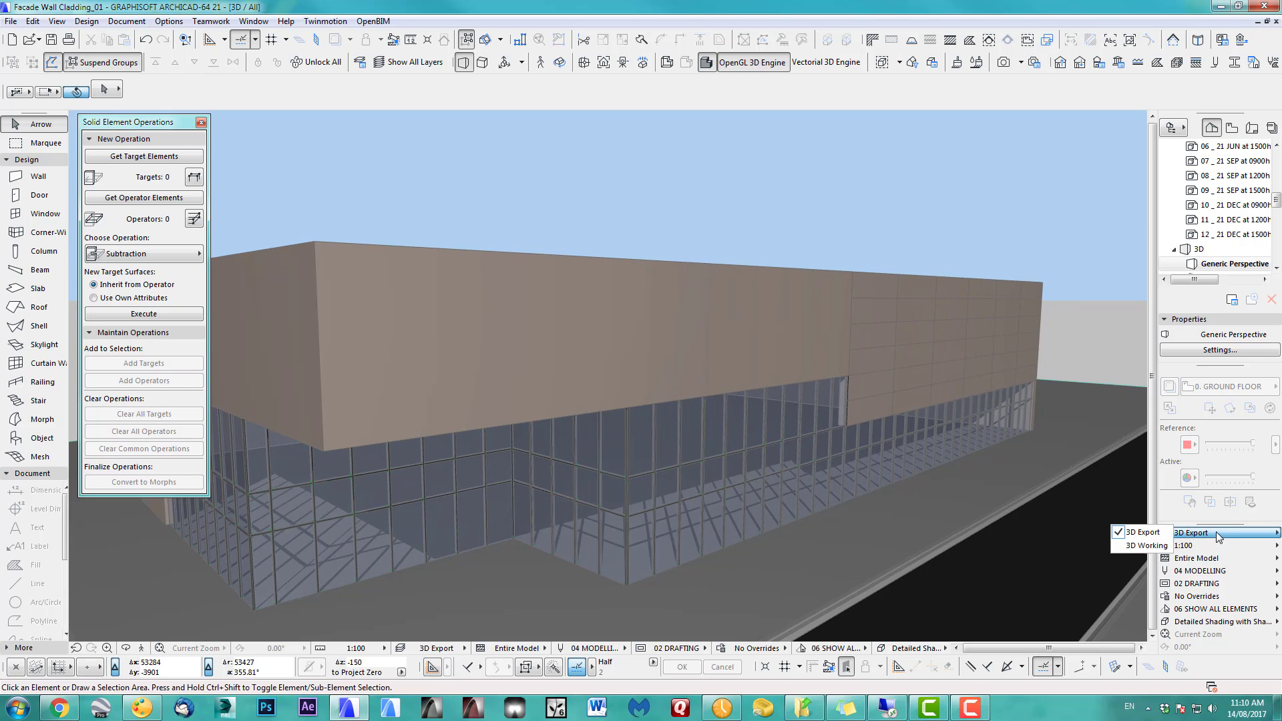
click(1154, 545)
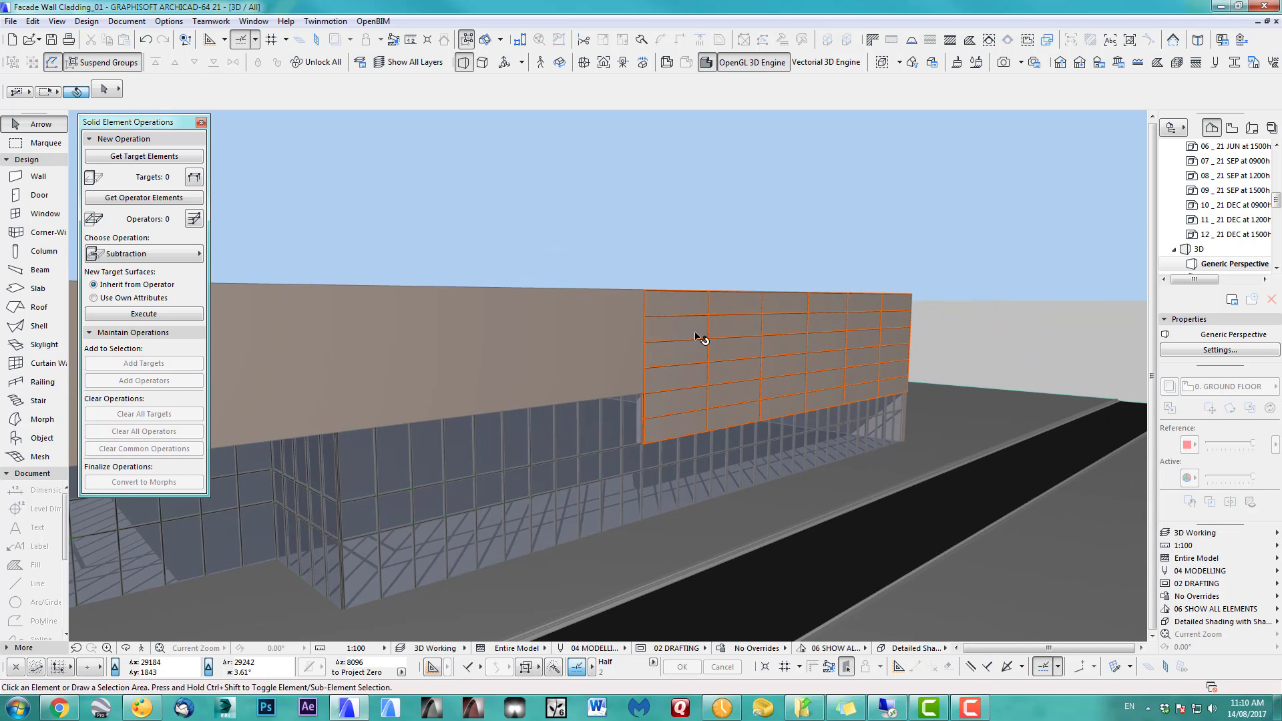
scroll(695, 338, up, 5)
key(F2)
Mirror a copy of the Grid 21 object about an axis through its end where the two facade walls meet
scroll(592, 379, down, 3)
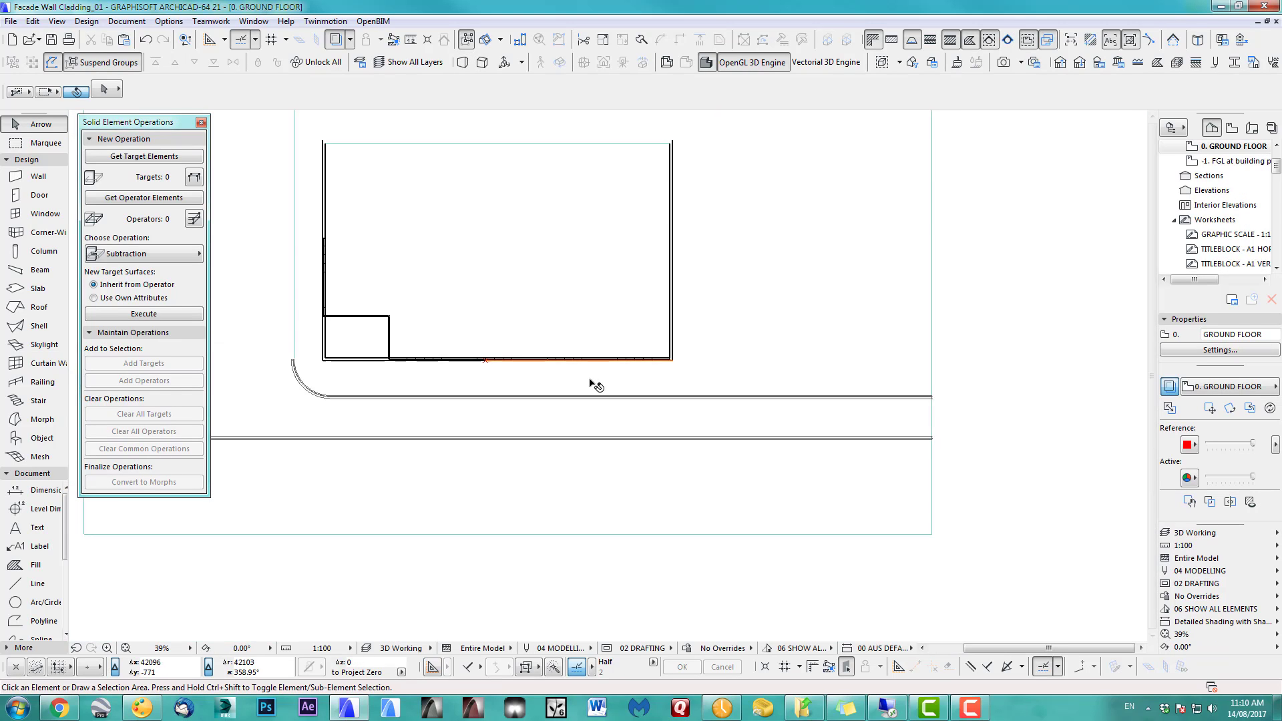
middle_drag(514, 361, 725, 385)
scroll(690, 387, up, 6)
scroll(700, 418, up, 9)
scroll(824, 380, up, 2)
middle_drag(834, 372, 698, 417)
click(699, 388)
scroll(697, 433, down, 1)
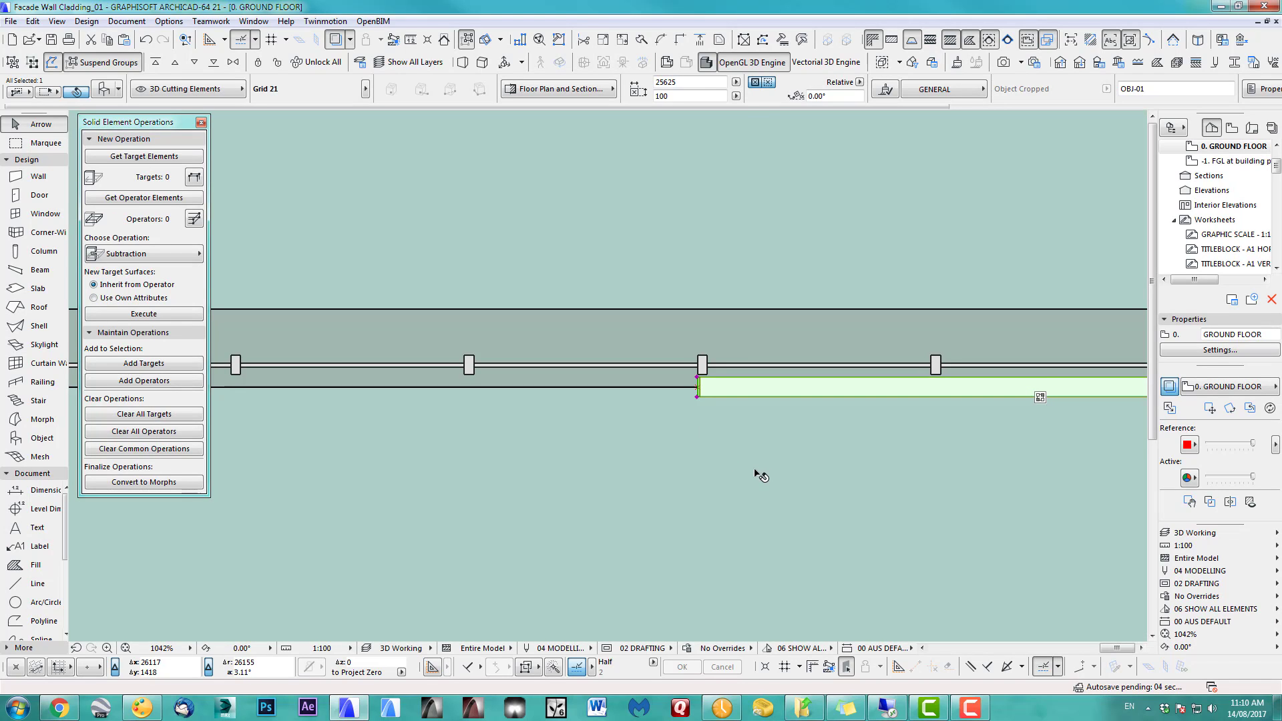
click(33, 21)
mouse_move(54, 276)
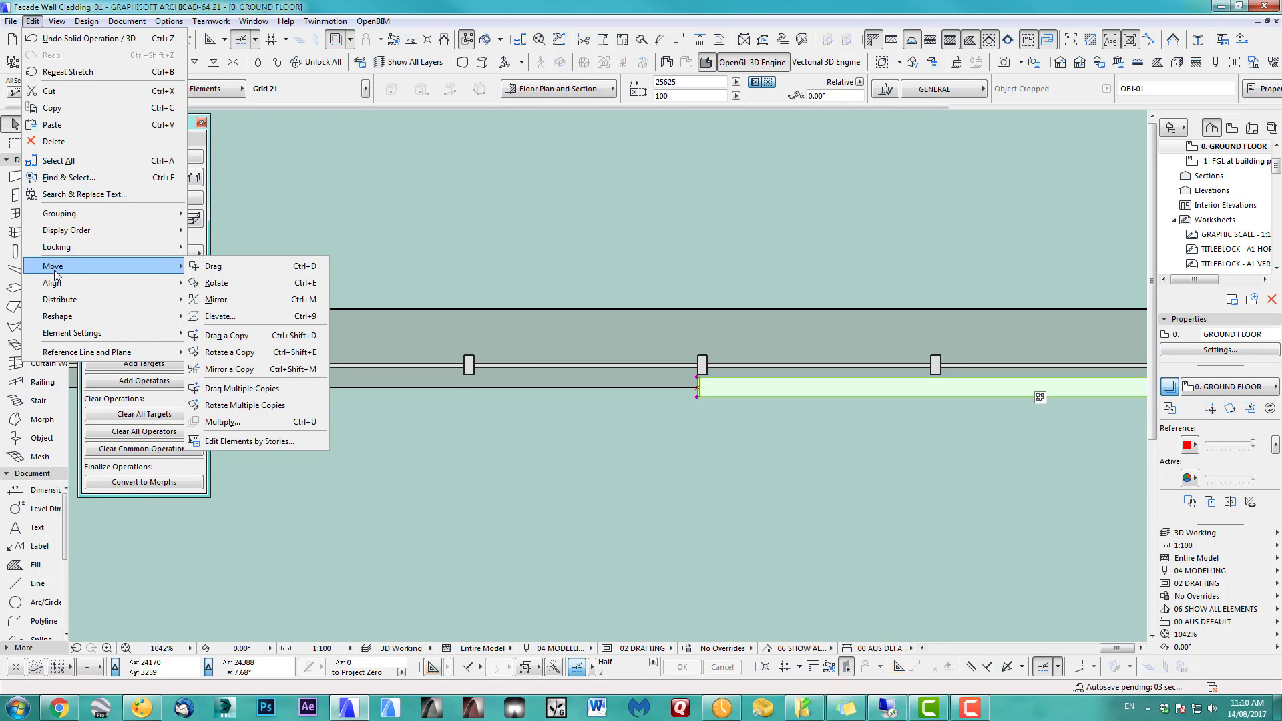
click(229, 368)
click(698, 399)
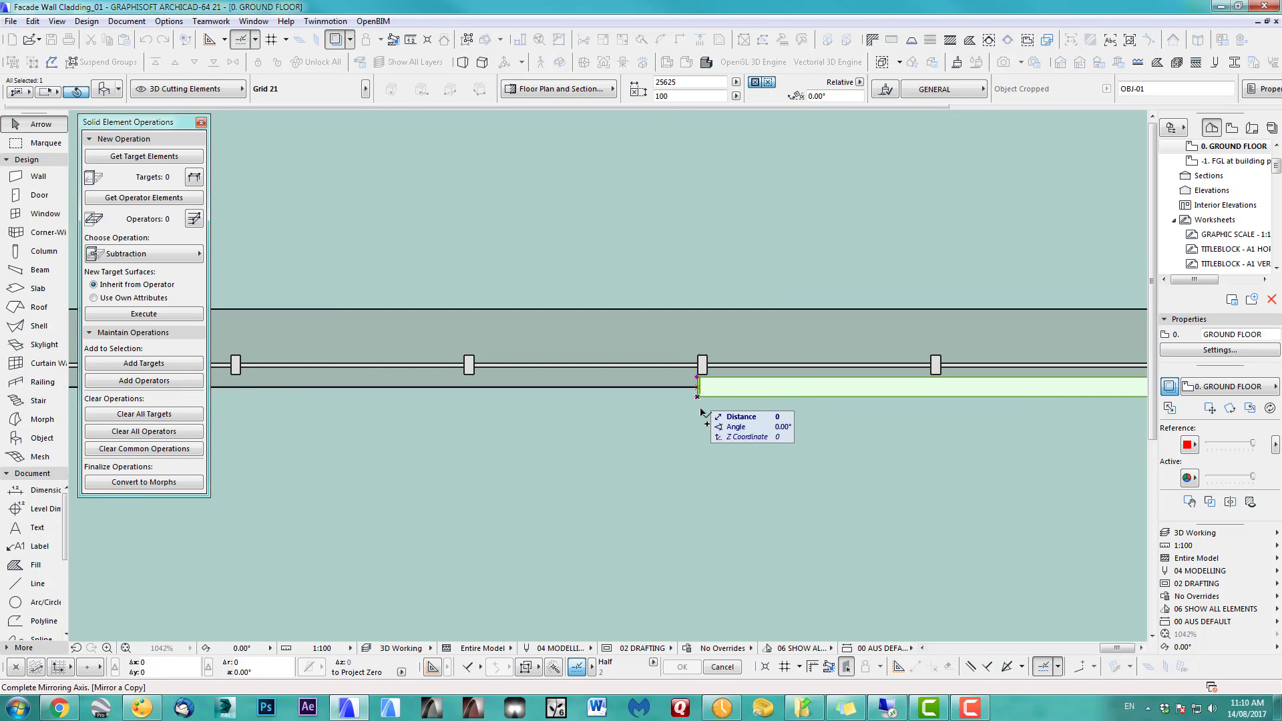
click(700, 476)
Move the mirrored grid 10 mm along the facade so its end member overlaps the original grid's end member
scroll(721, 371, up, 10)
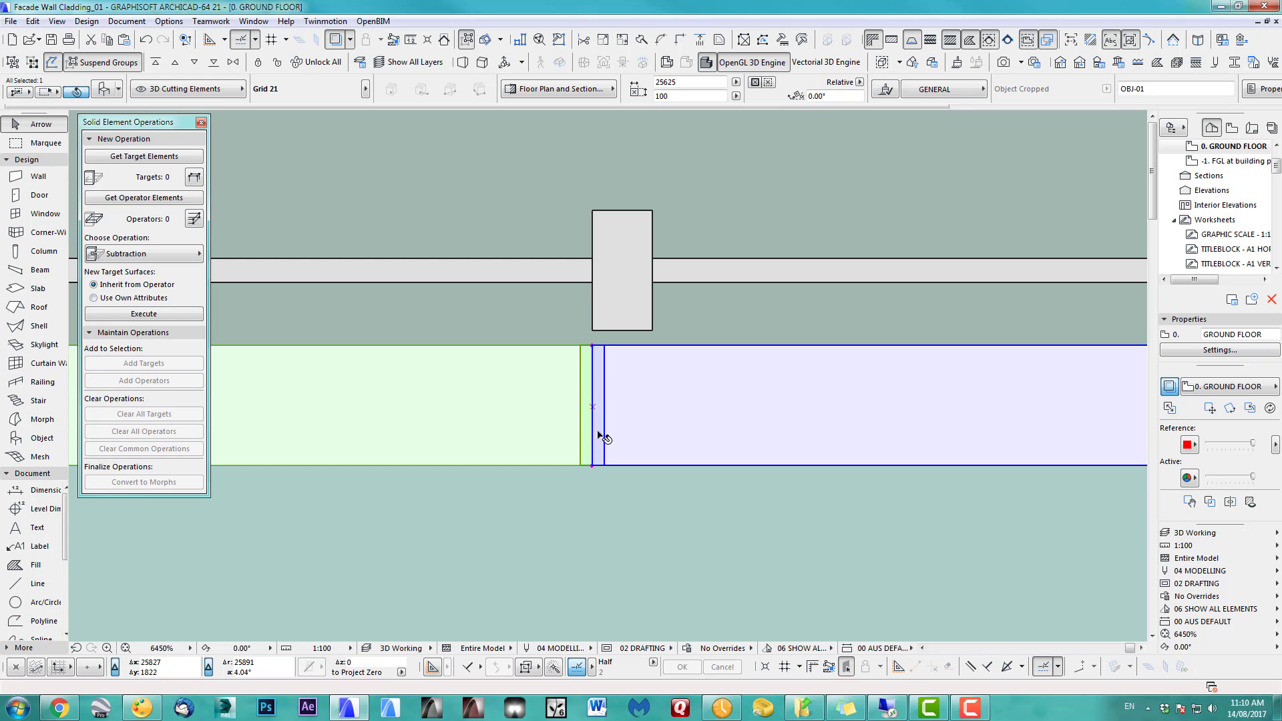
key(ctrl+d)
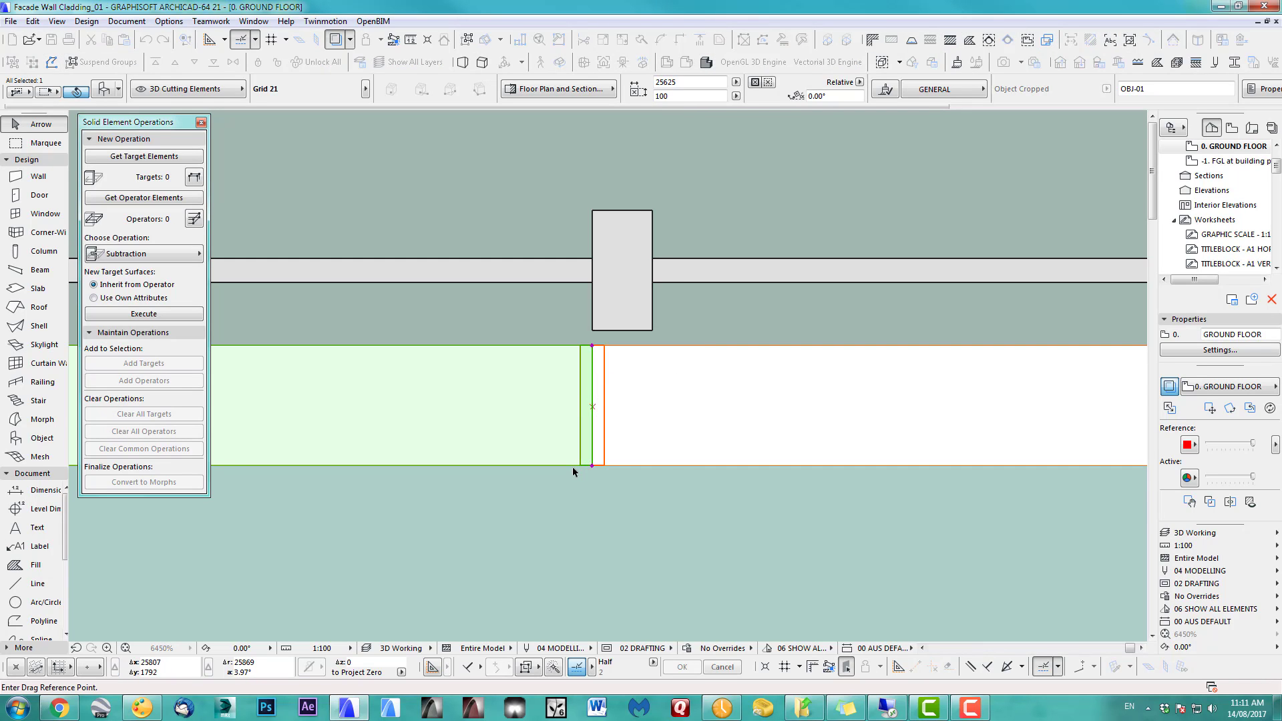
scroll(569, 468, up, 8)
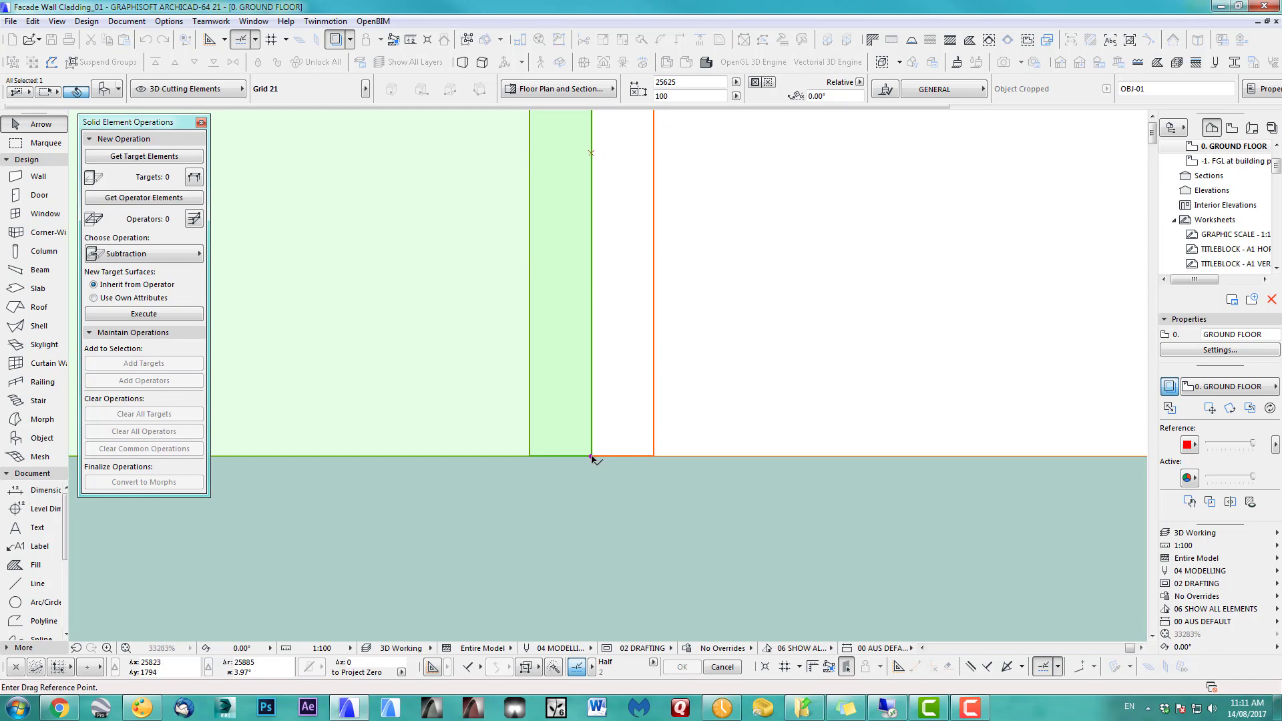
click(591, 456)
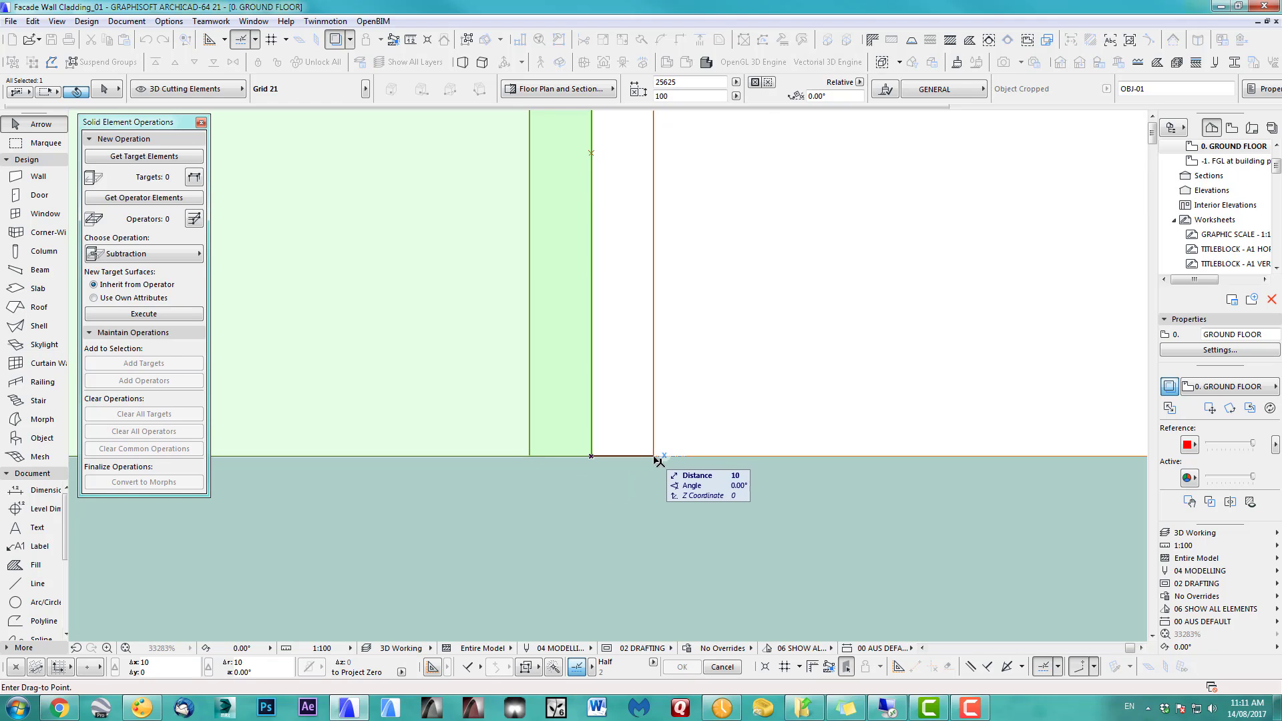
click(653, 456)
Shorten the mirrored grid to 22355 mm by stretching its overhanging end back to the building corner, and clear the selection
scroll(696, 405, down, 20)
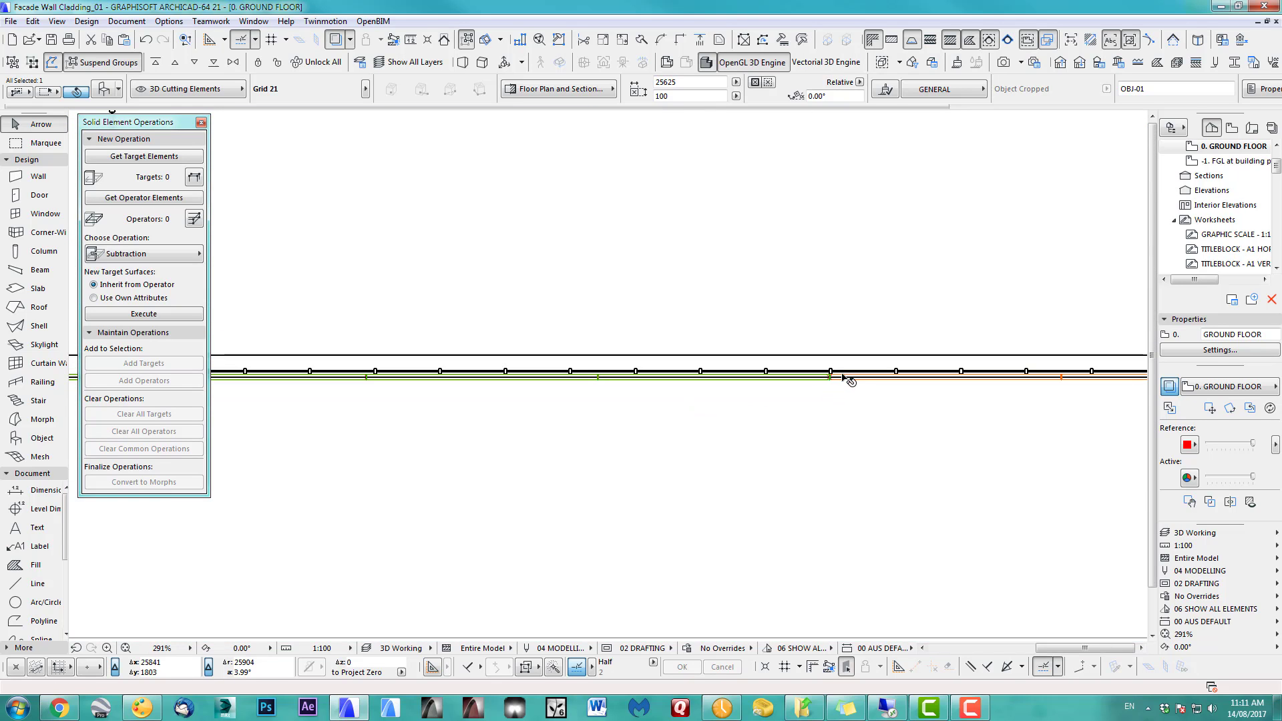
scroll(556, 416, up, 5)
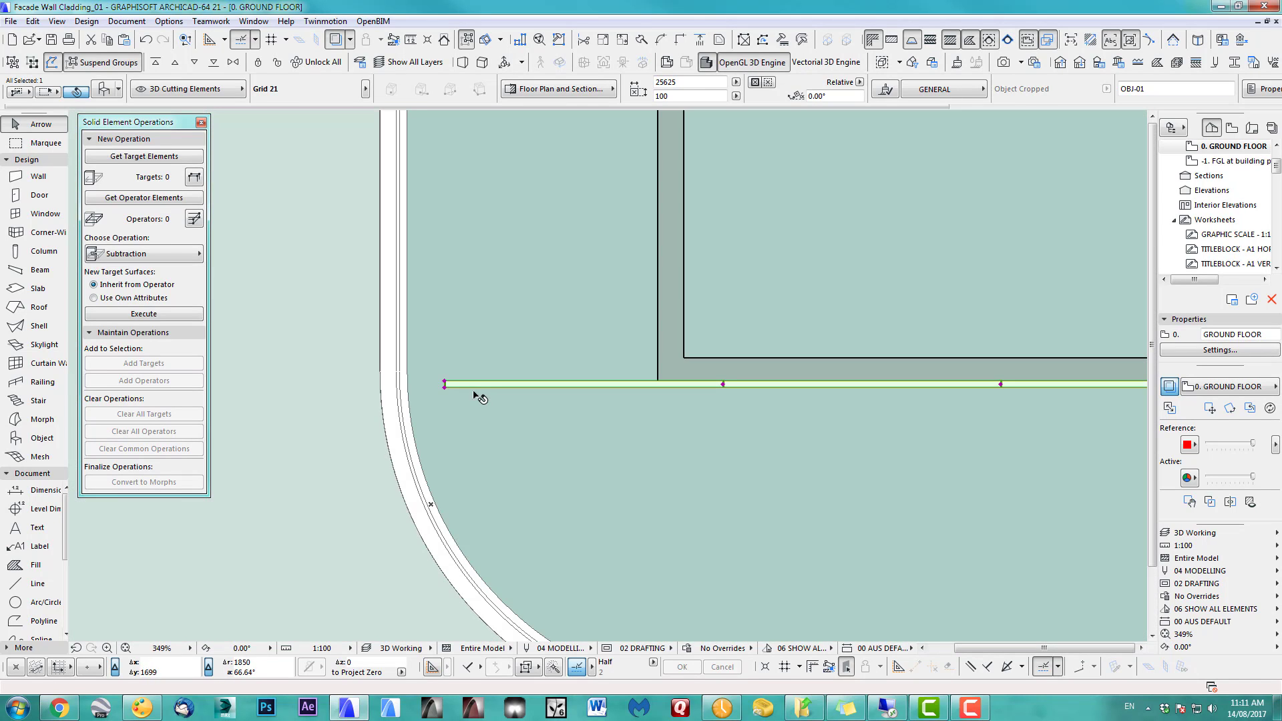
click(445, 385)
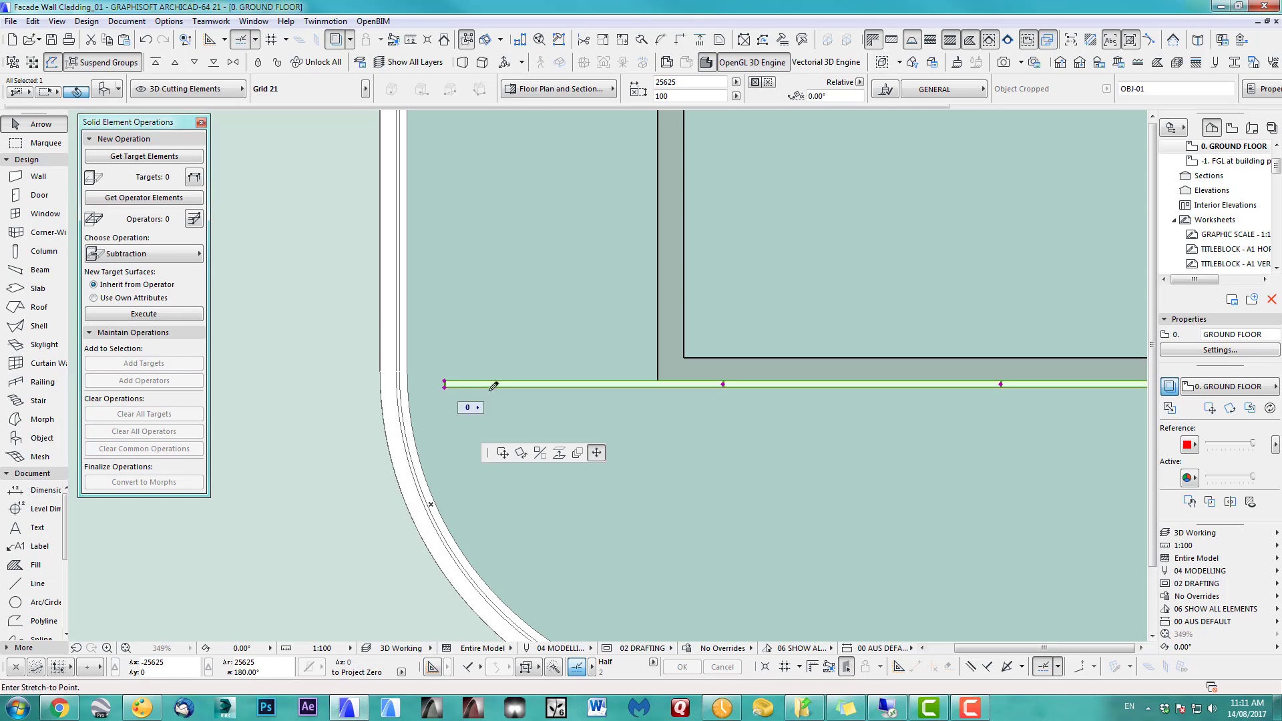
click(662, 376)
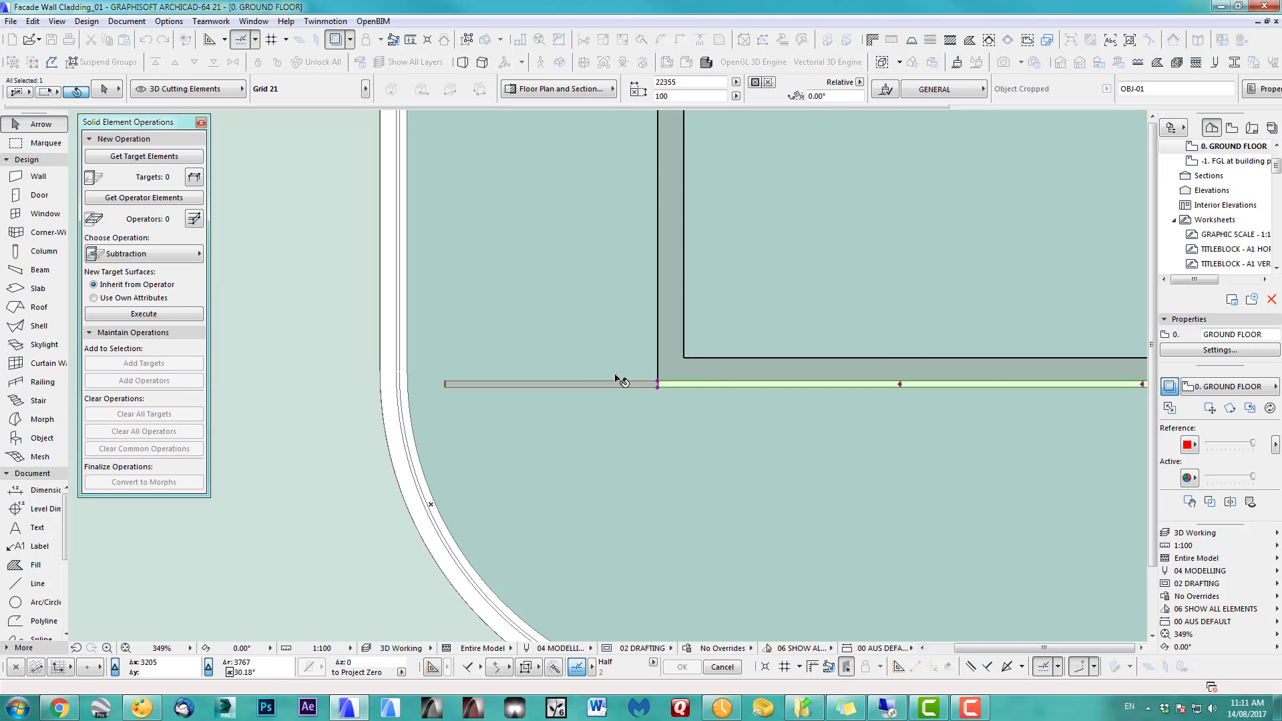
scroll(610, 383, down, 3)
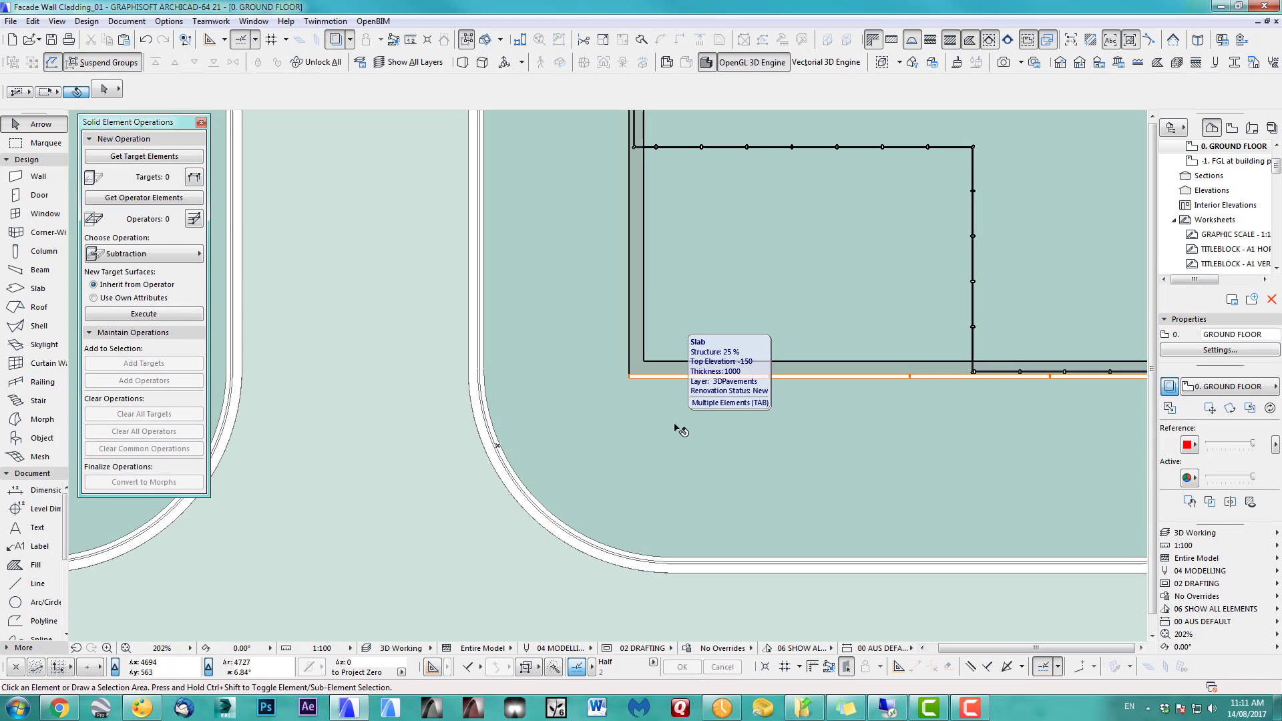
Return to the 3D view and assign the facade wall behind the mirrored grid as the target element
key(F3)
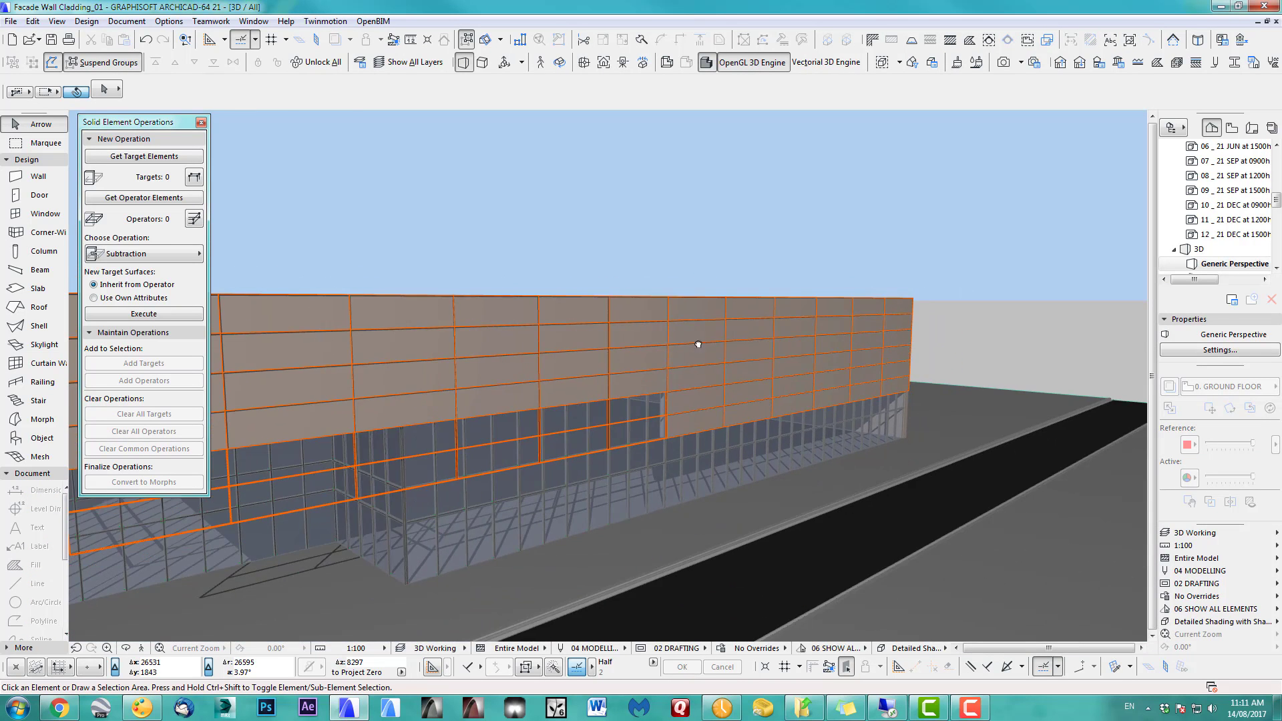
middle_drag(855, 329, 777, 326)
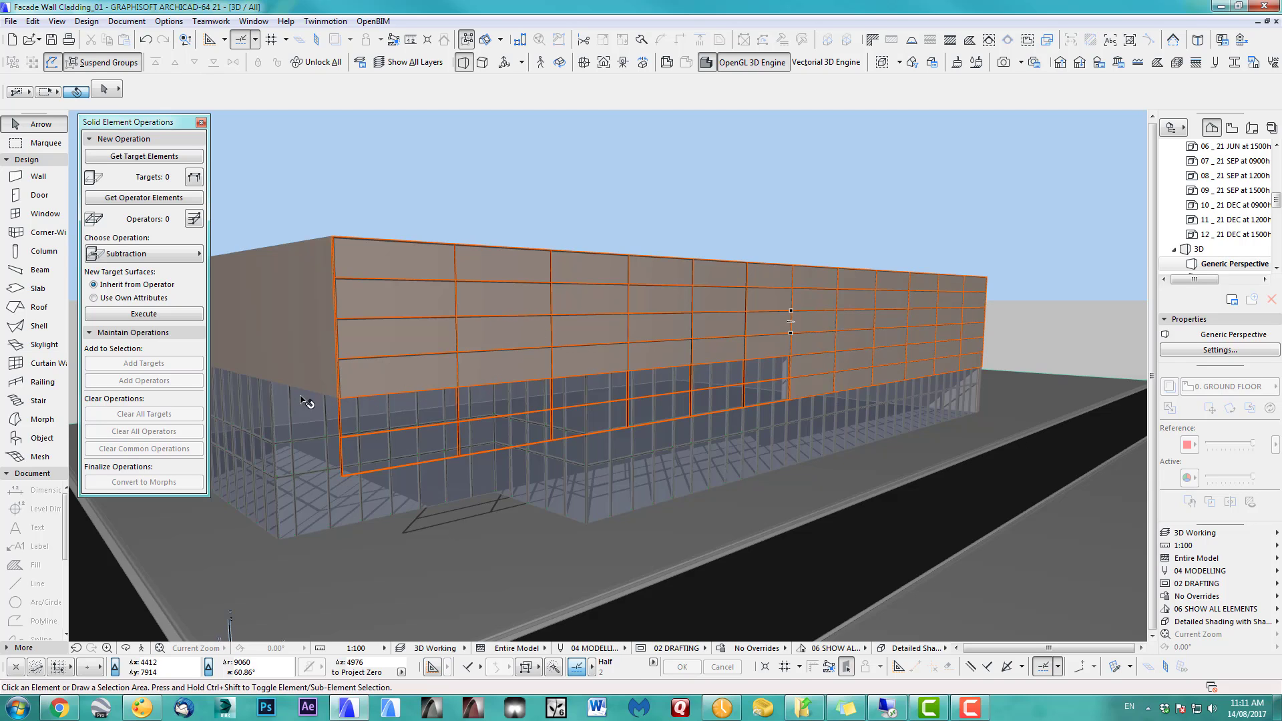
middle_drag(727, 335, 761, 357)
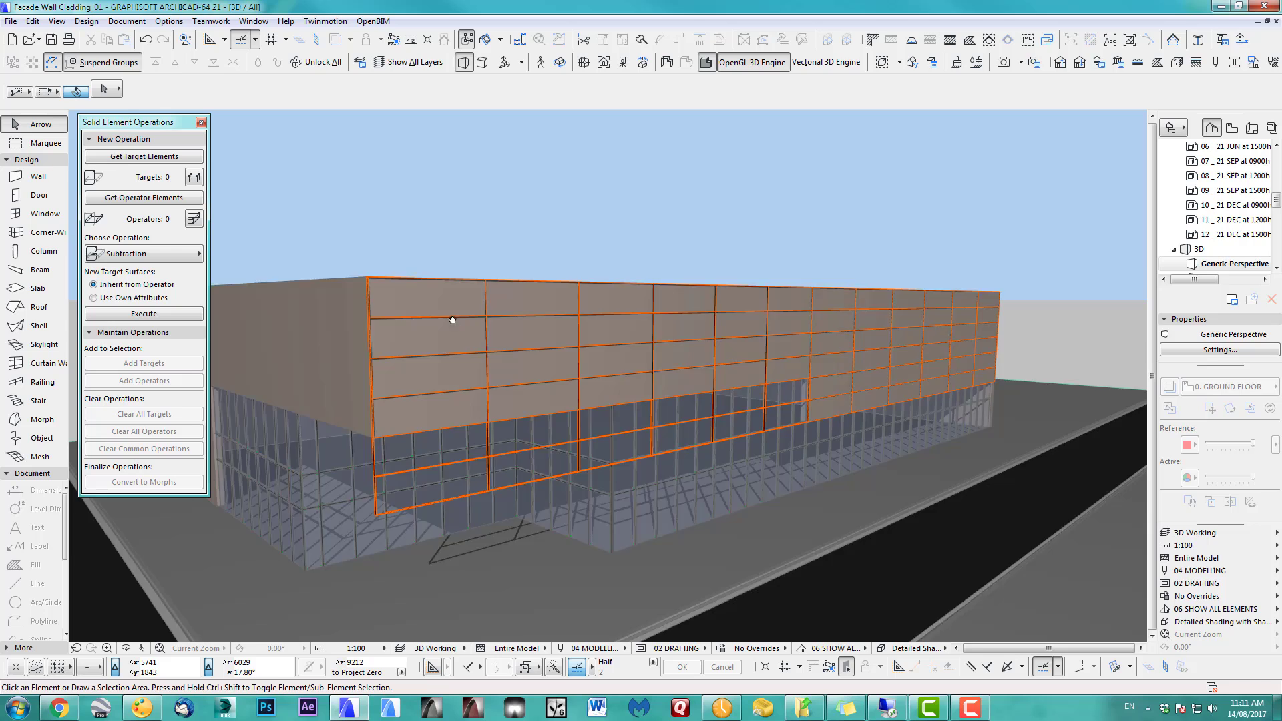
middle_drag(452, 320, 487, 427)
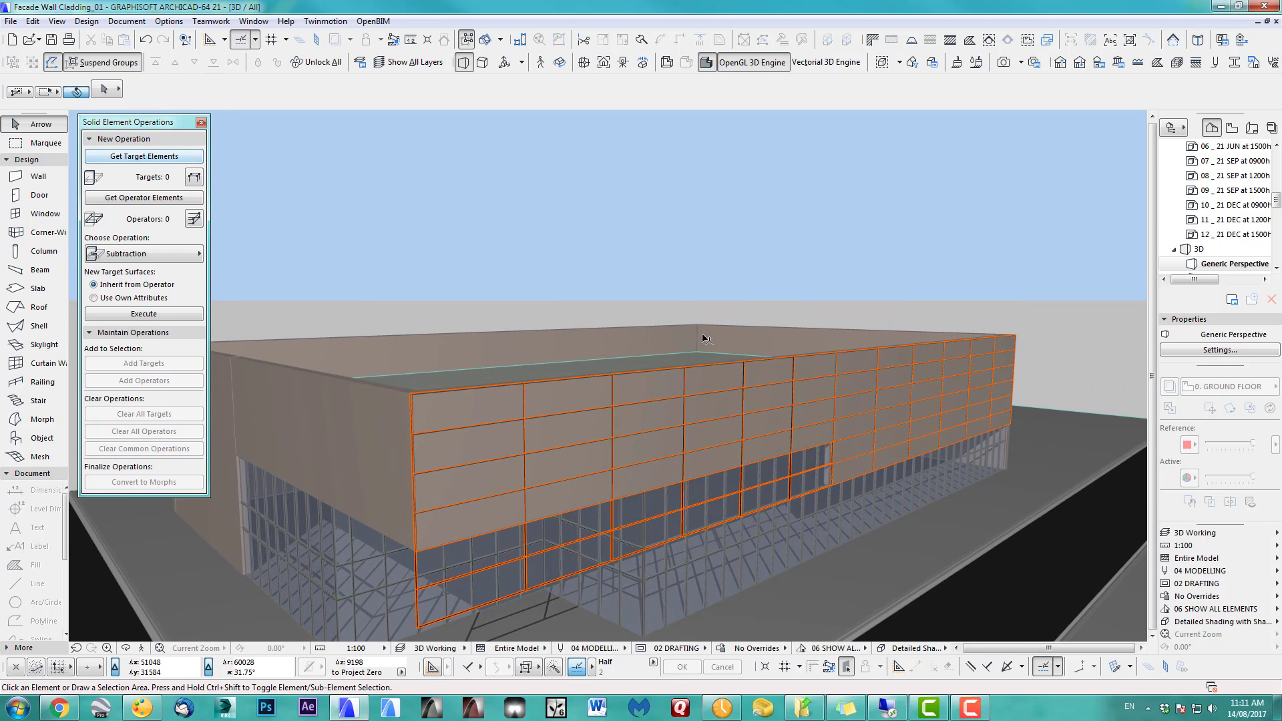
scroll(702, 338, up, 3)
scroll(694, 414, up, 3)
click(696, 406)
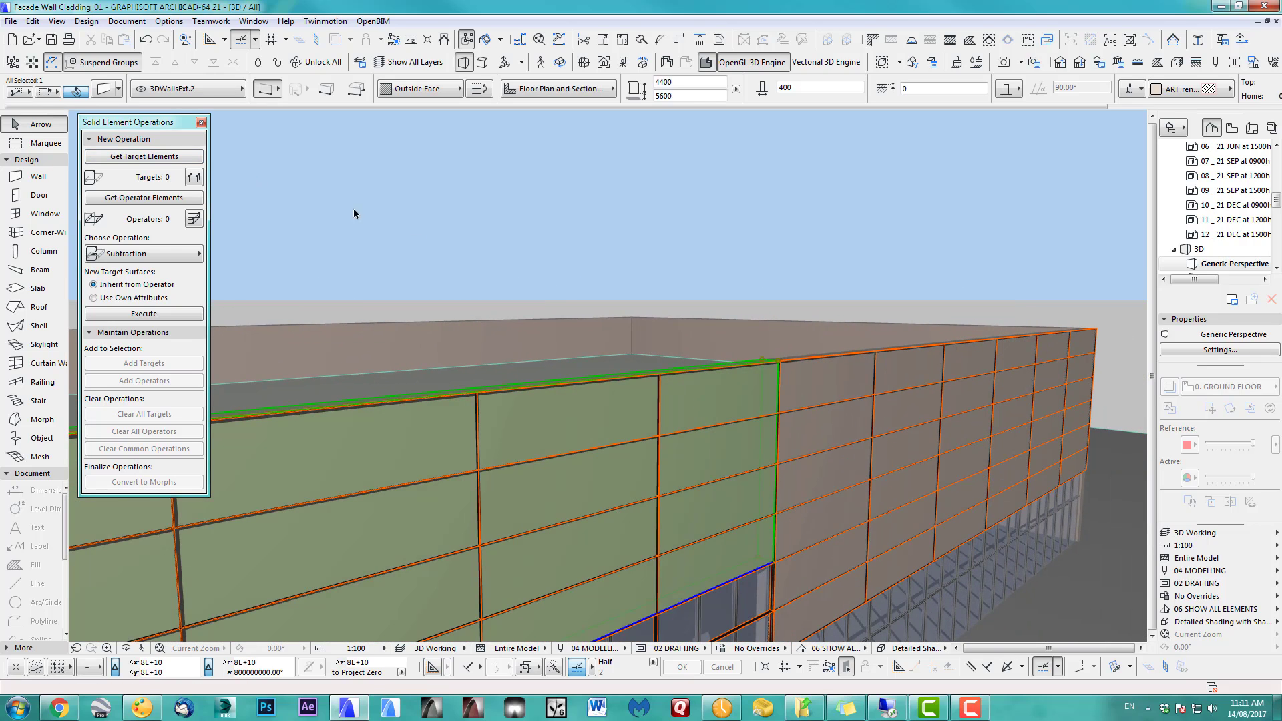
click(185, 157)
Assign the mirrored grid as the operator element and subtract it from the target wall, with new surfaces inherited from the operator
scroll(624, 413, down, 2)
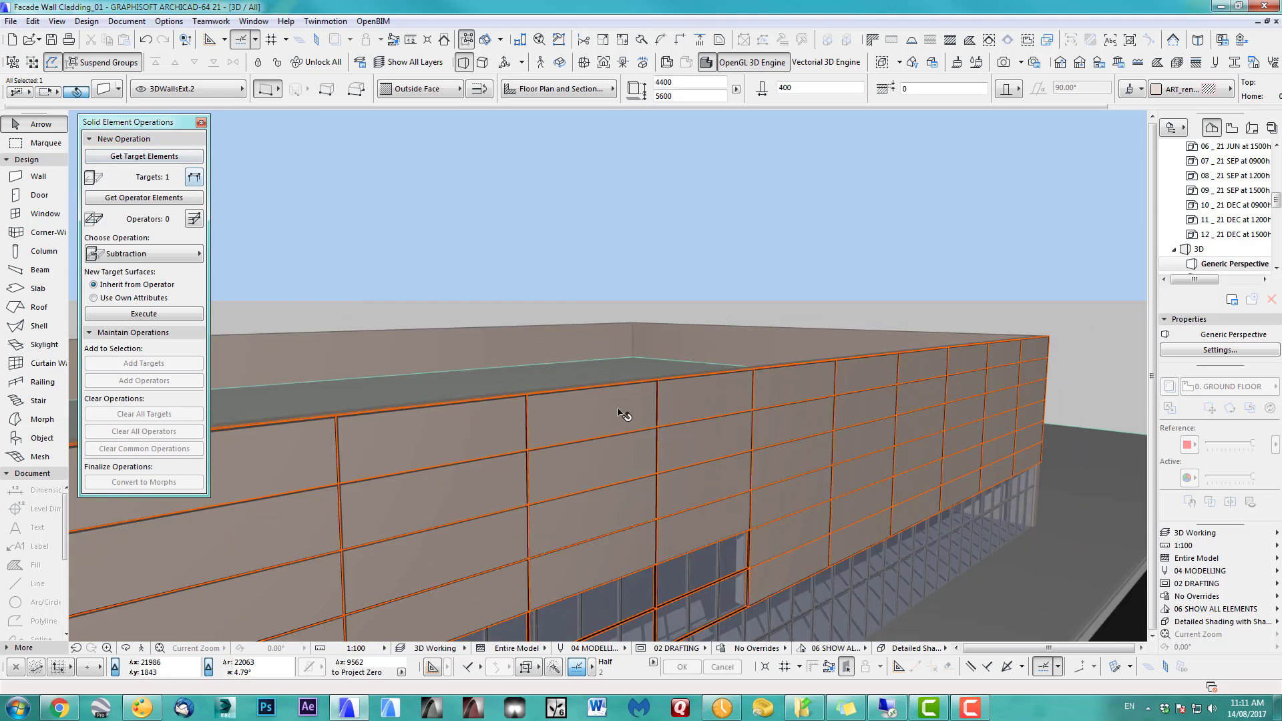
middle_drag(625, 414, 936, 358)
scroll(870, 400, down, 1)
middle_drag(870, 400, 944, 375)
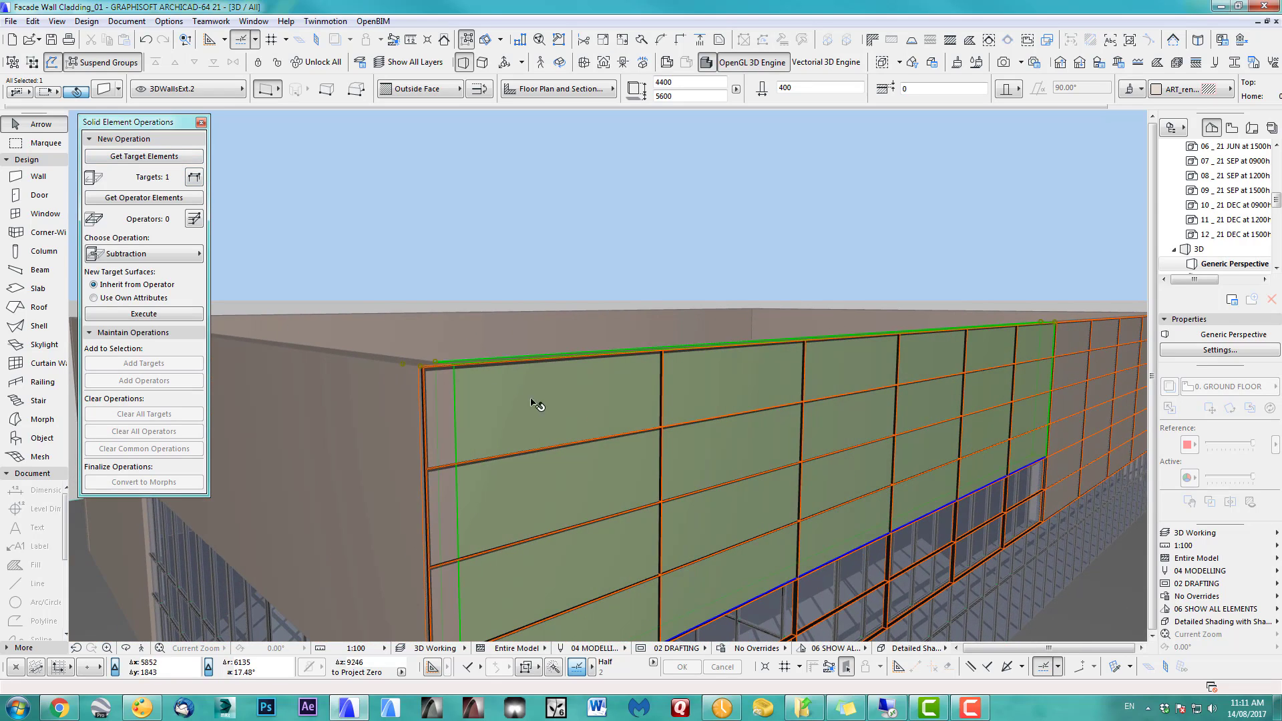
click(425, 369)
click(494, 274)
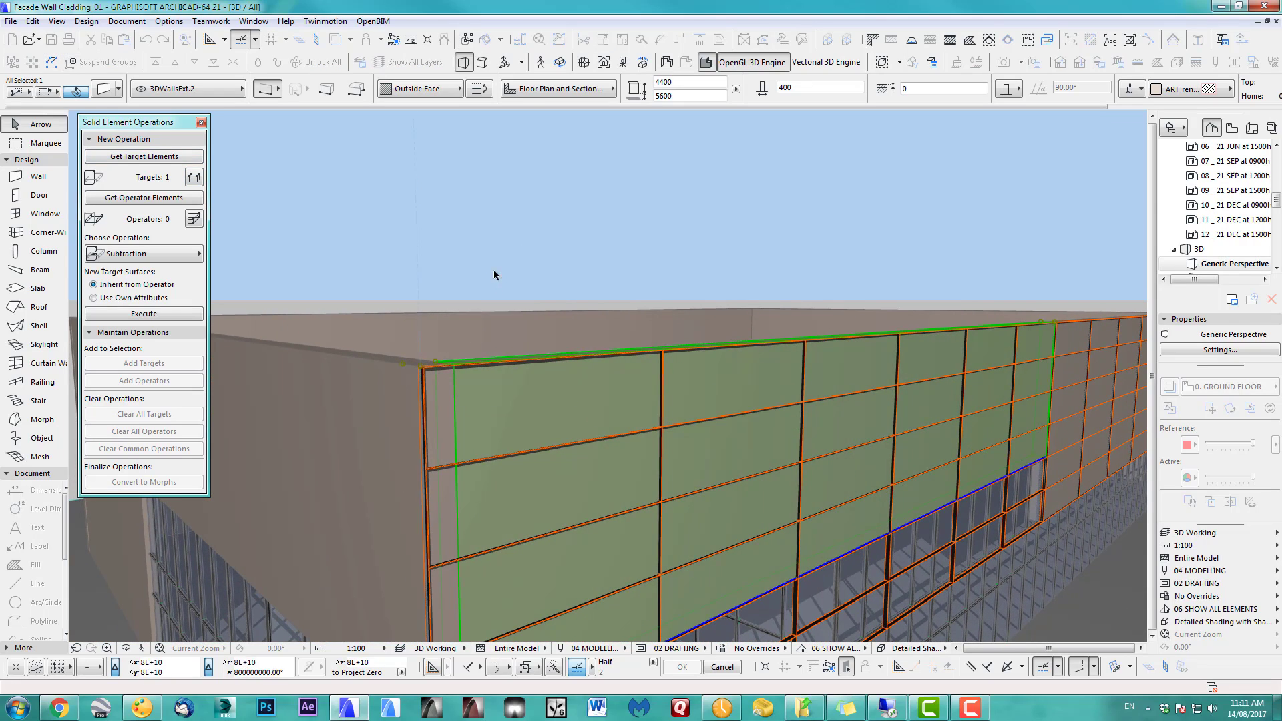
key(Escape)
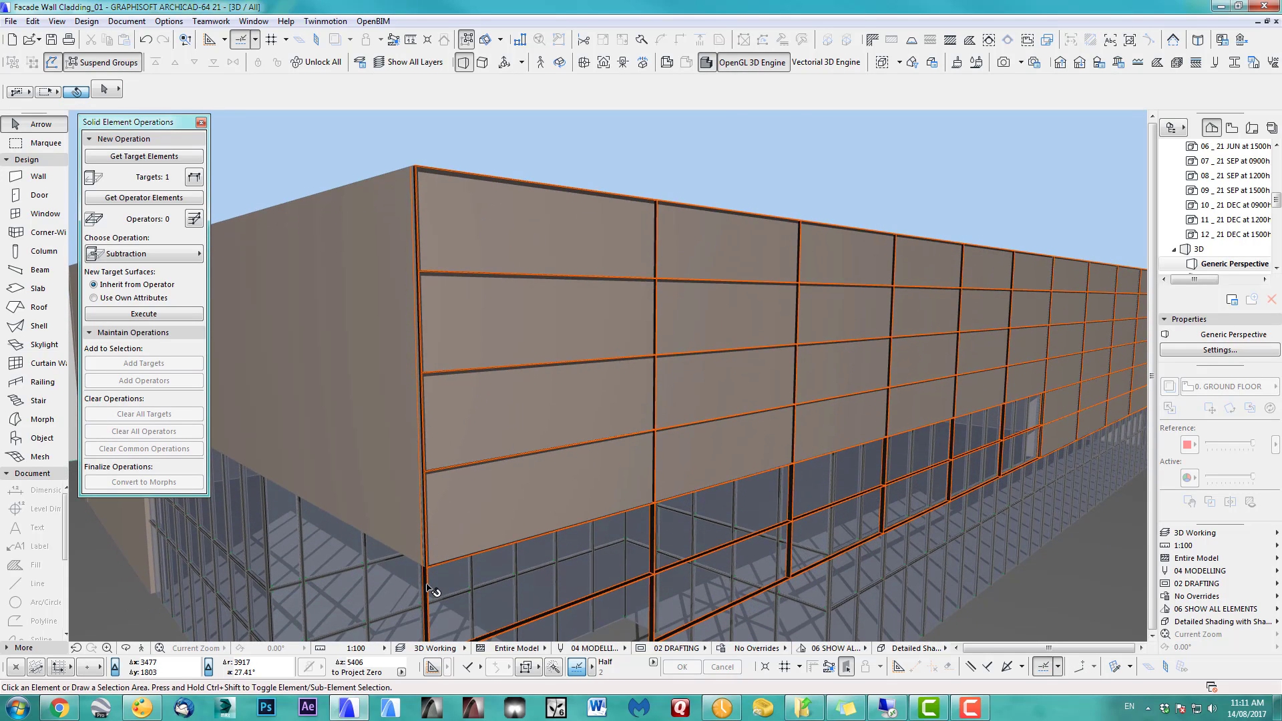
click(430, 591)
click(158, 200)
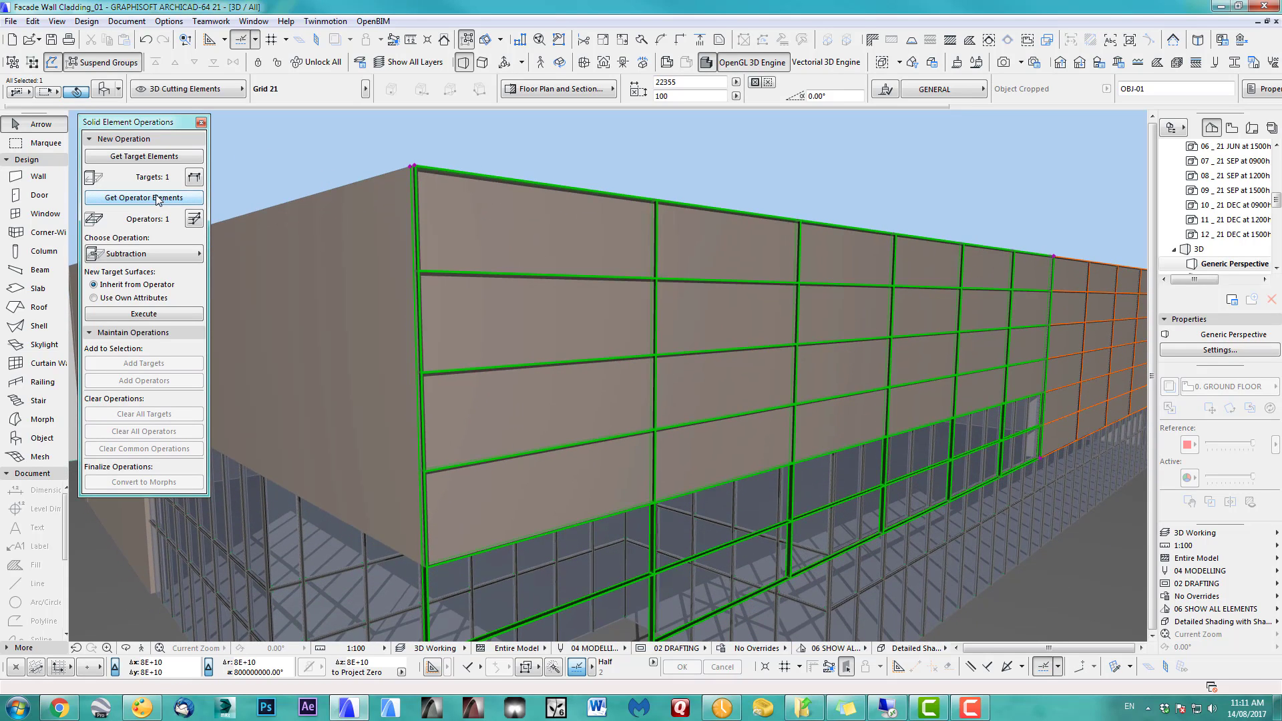
click(152, 315)
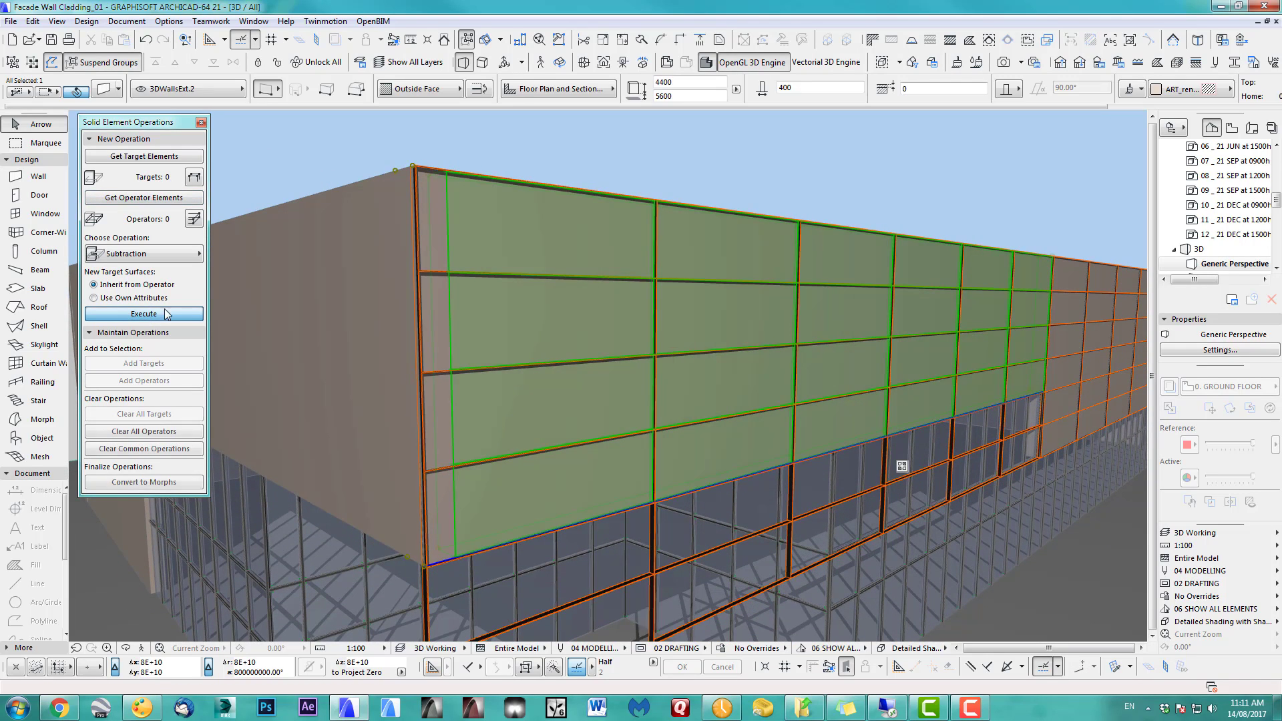
Hide the layer of the selected facade wall
right_click(566, 163)
mouse_move(640, 262)
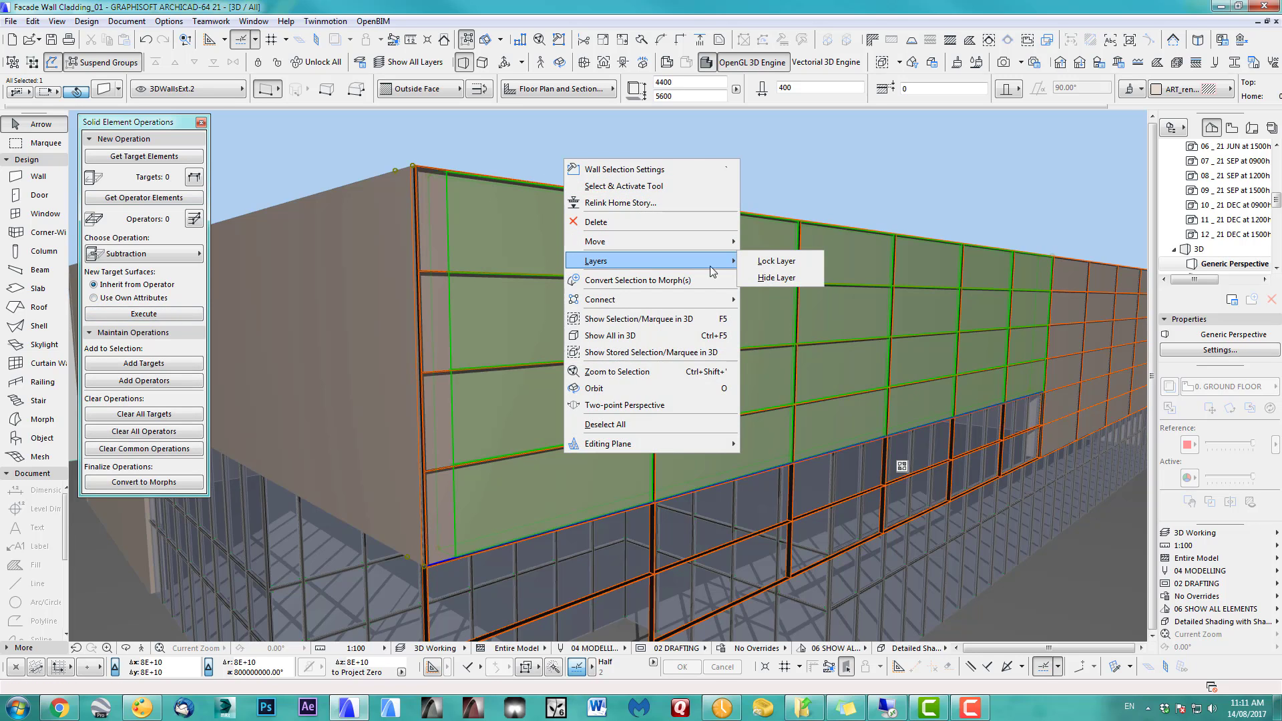
click(768, 278)
scroll(973, 313, down, 4)
middle_drag(938, 321, 790, 345)
click(795, 245)
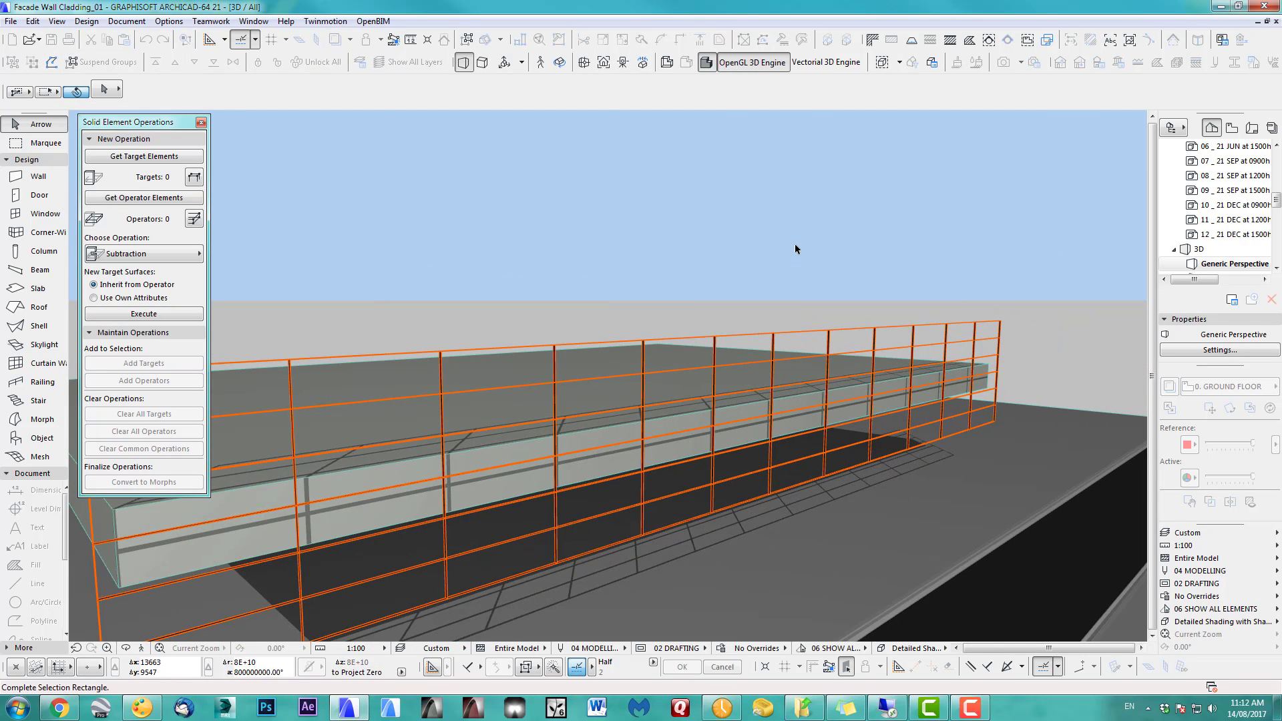
Apply the 3D Export layer combination and inspect the grooves cut into both facade walls and around the building corner
click(1185, 532)
click(1164, 533)
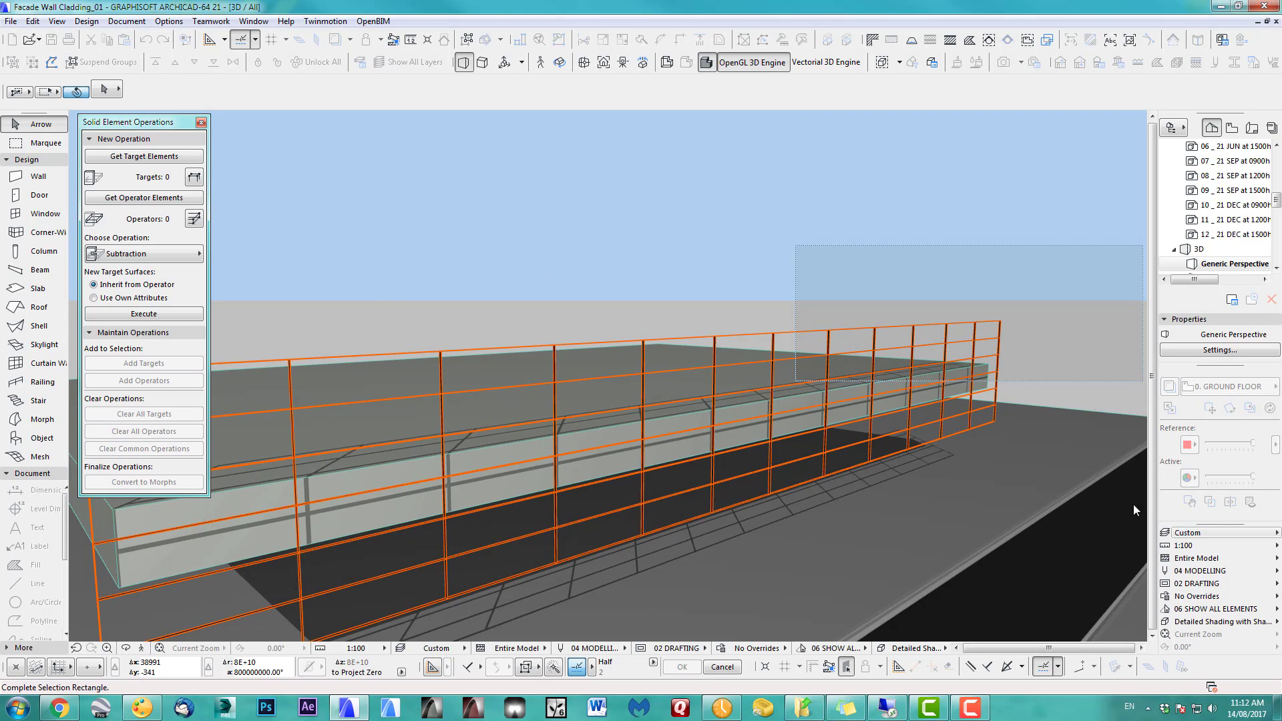
click(796, 249)
scroll(762, 287, down, 3)
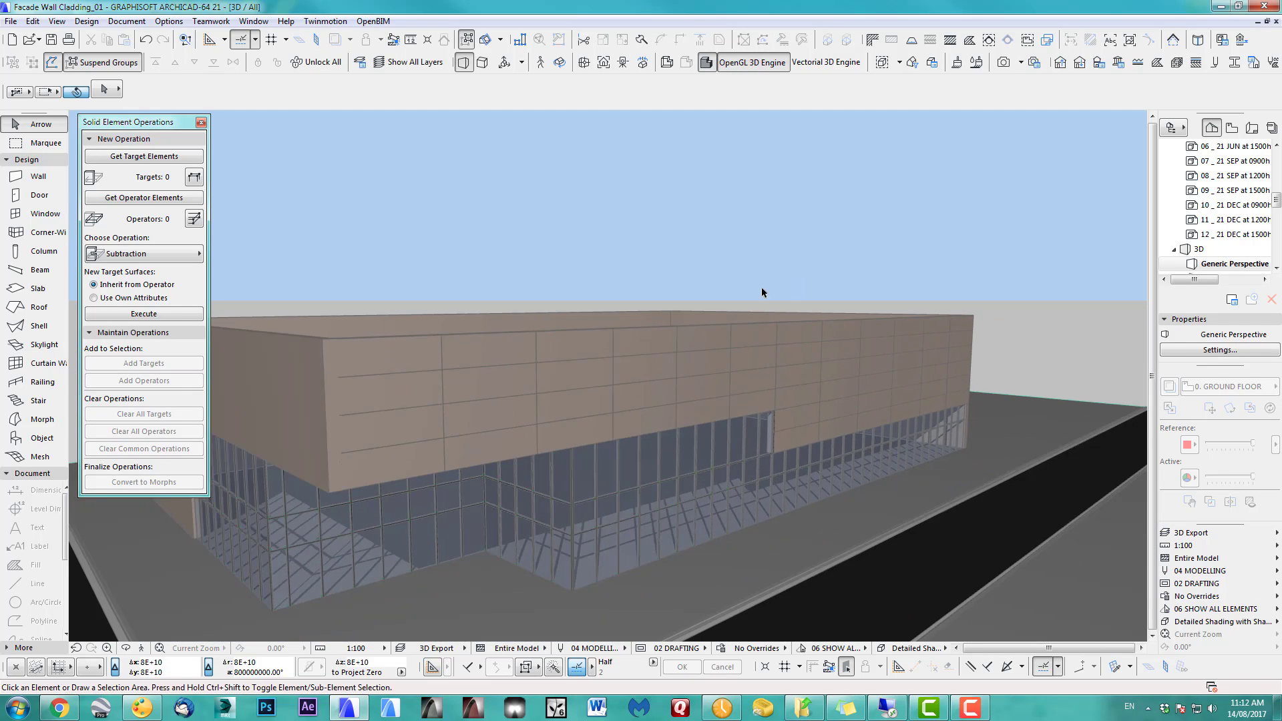
middle_drag(761, 289, 704, 231)
scroll(718, 242, up, 5)
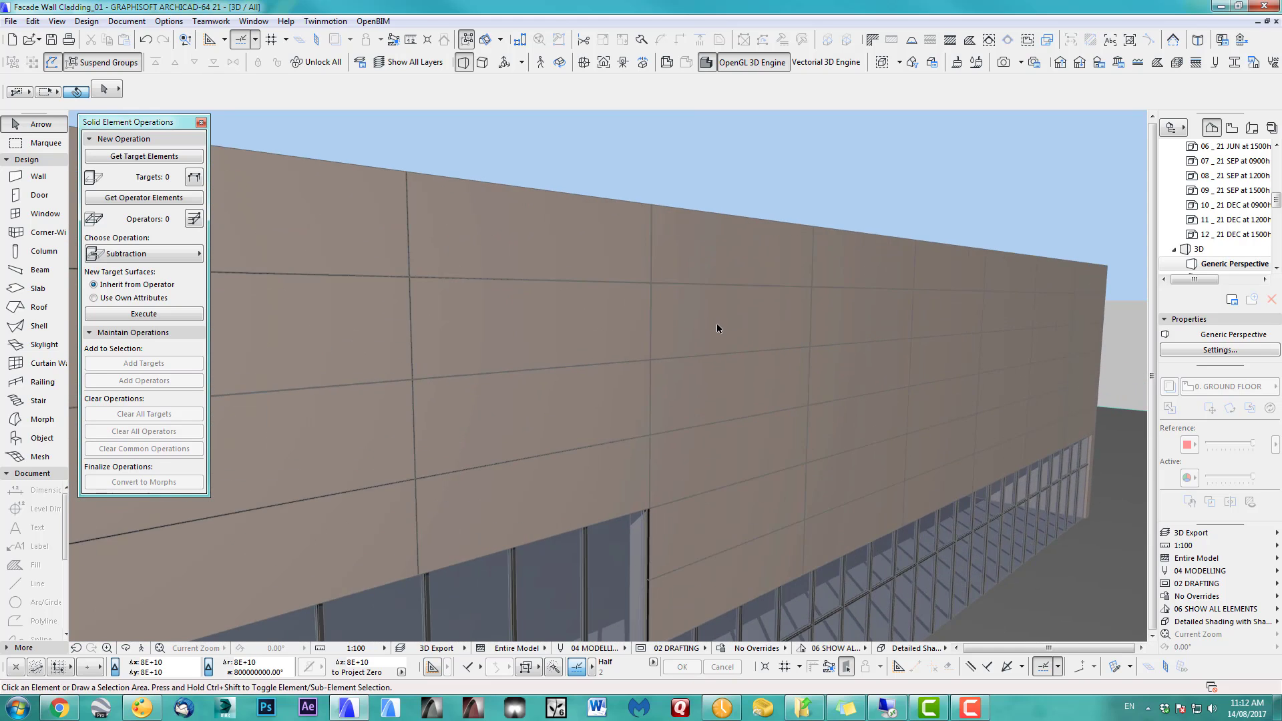
scroll(716, 325, down, 5)
middle_drag(778, 348, 746, 341)
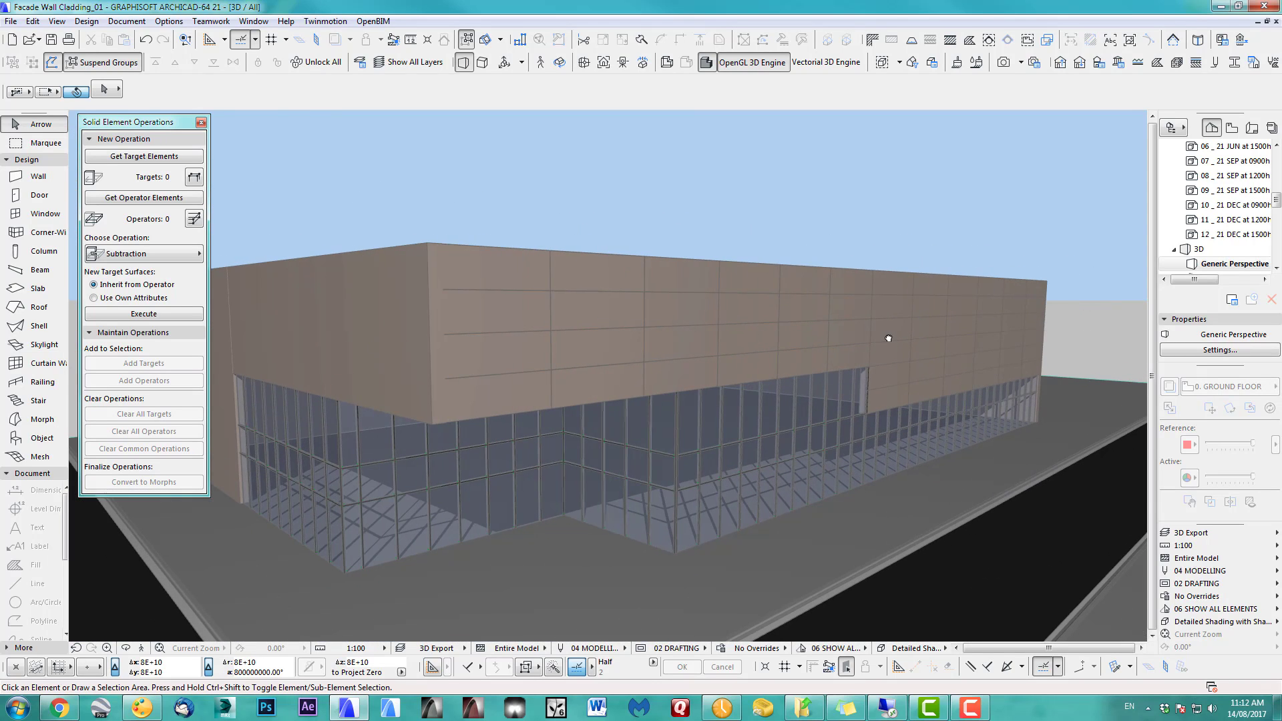
scroll(453, 280, up, 8)
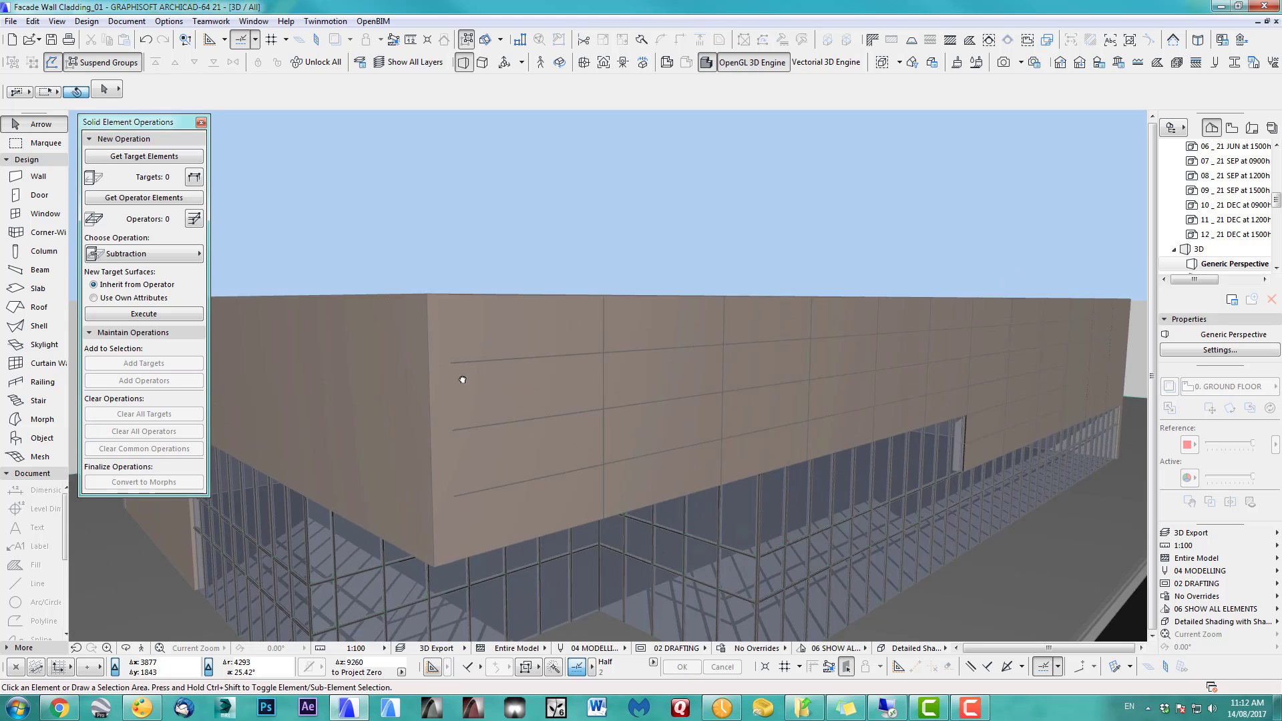
middle_drag(471, 358, 475, 517)
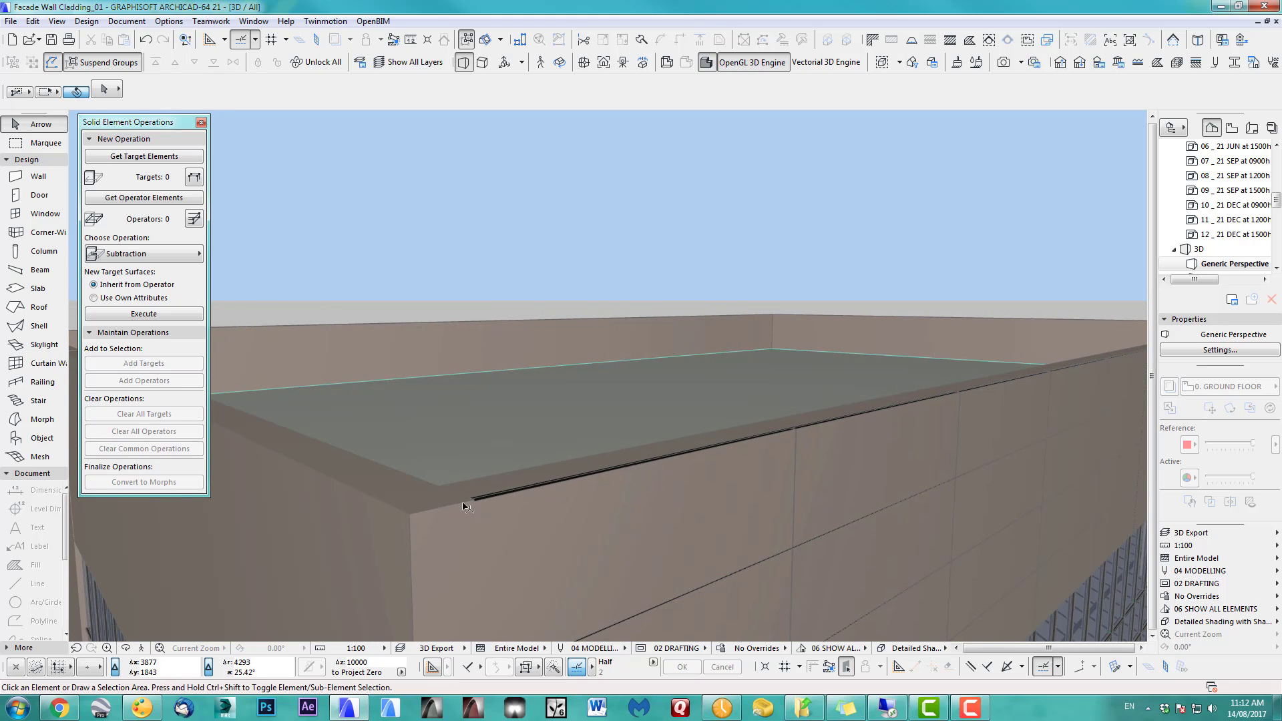
Make the 3D Cutting Elements layer visible in the 3D model
middle_drag(514, 556, 495, 585)
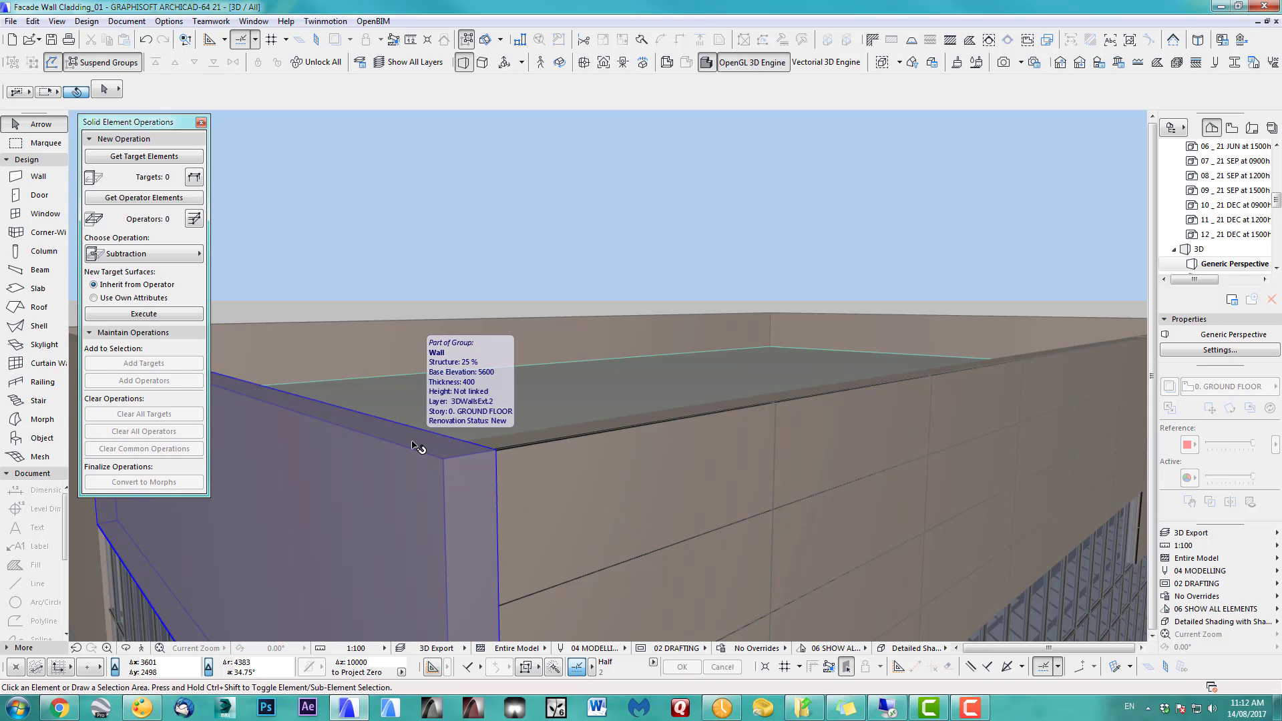
mouse_move(510, 523)
middle_down()
mouse_move(538, 534)
mouse_move(515, 529)
middle_up()
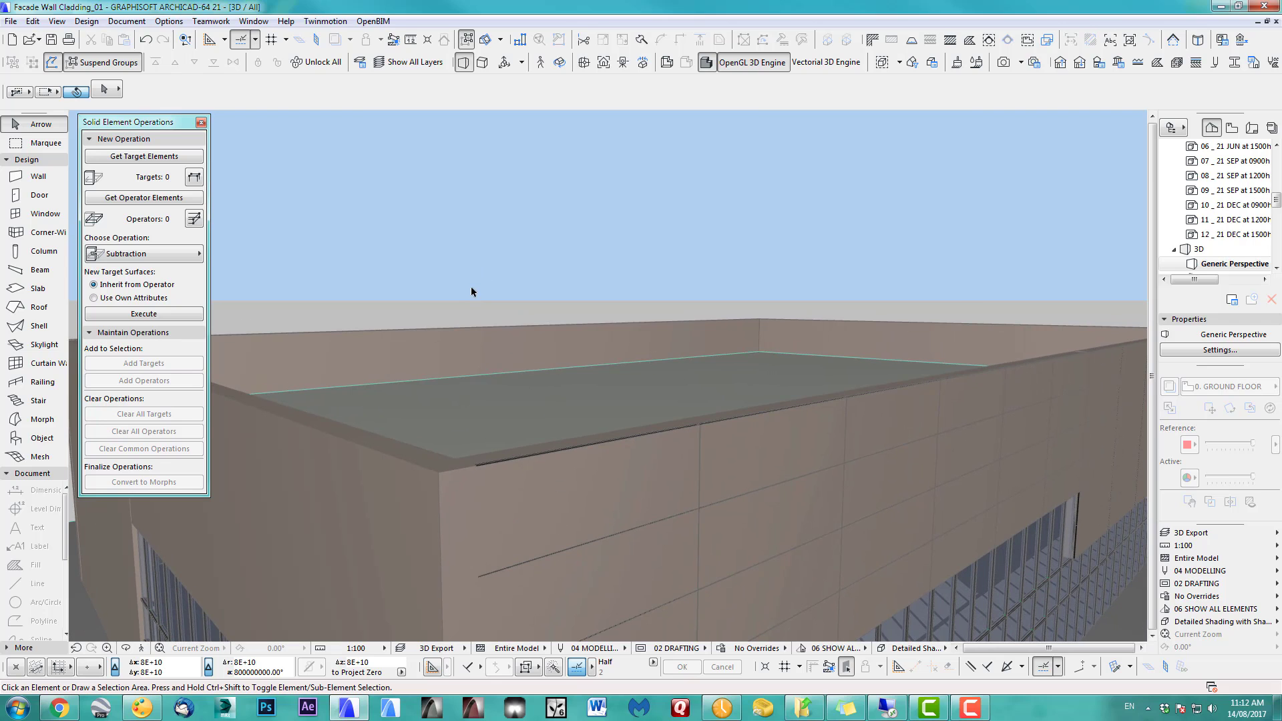
key(ctrl+l)
click(620, 219)
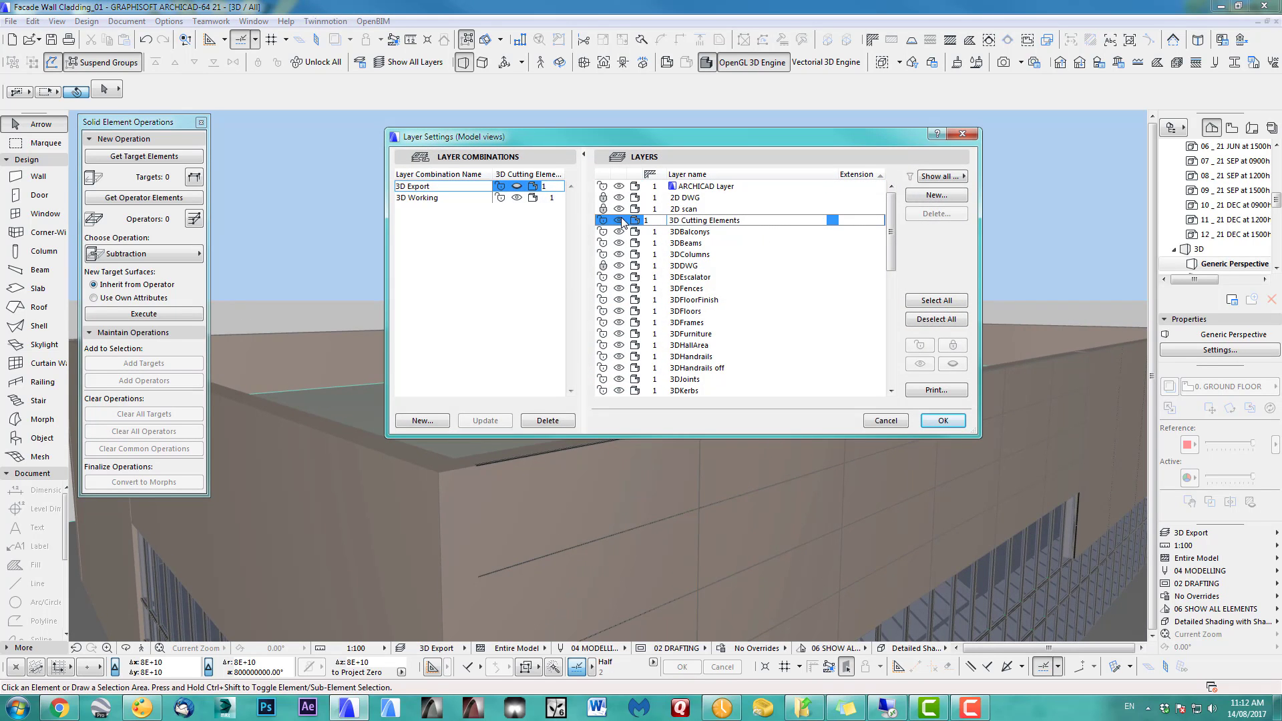
click(945, 422)
Assign the two facade walls meeting at the building corner as target elements for the solid element operation
middle_drag(560, 481, 599, 522)
click(598, 541)
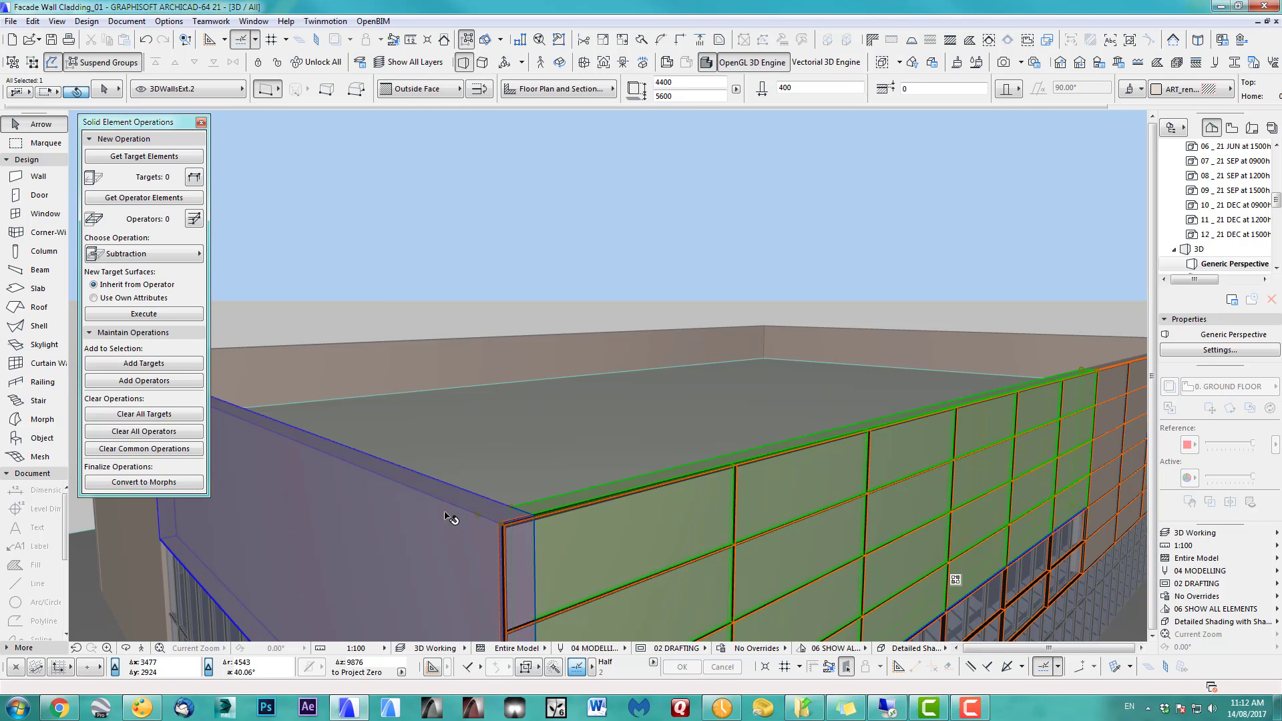
shift+click(452, 515)
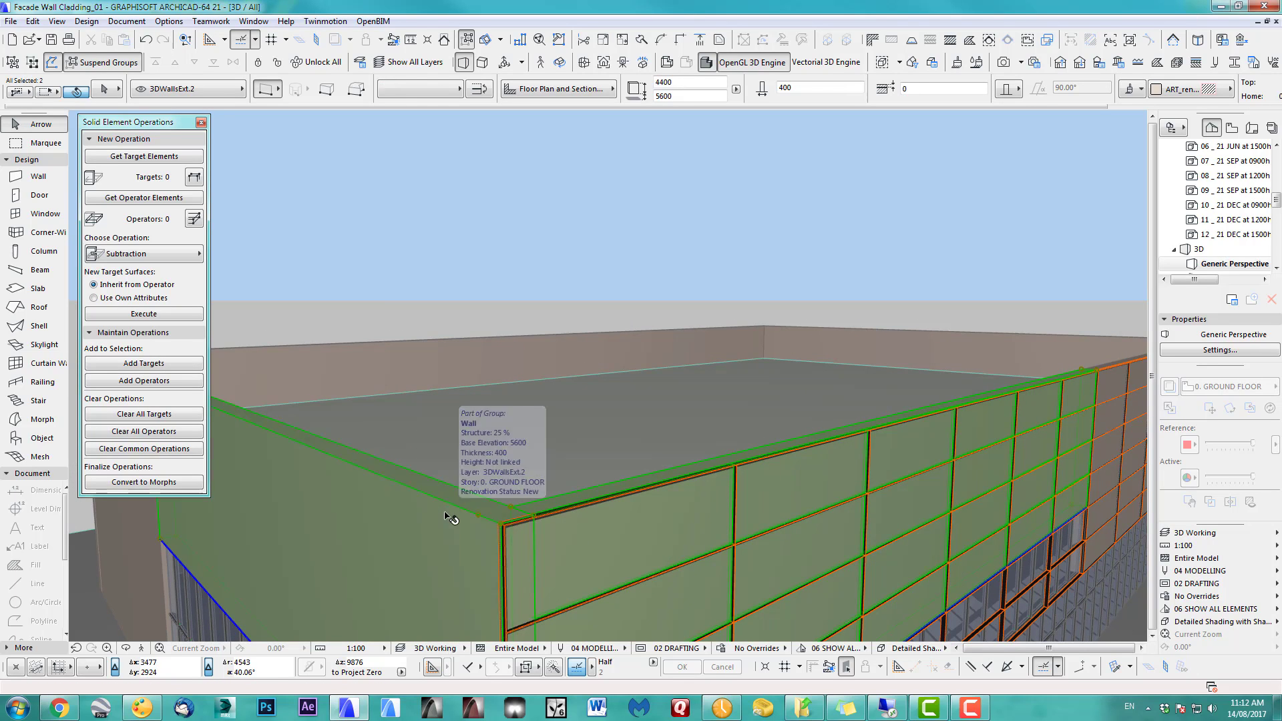
click(158, 157)
click(494, 278)
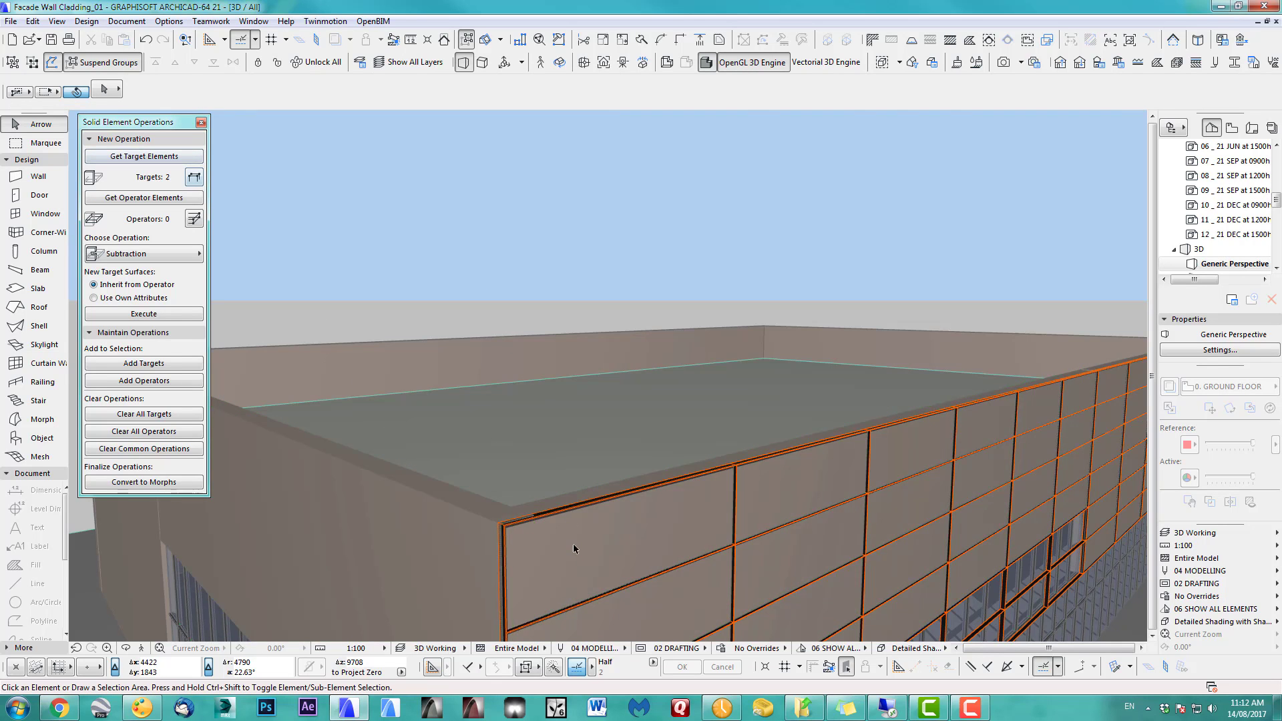
Assign the grid beside the building corner as the operator and subtract it from both target walls, with surfaces inherited from the operator
shift+middle_drag(574, 548, 516, 600)
click(521, 604)
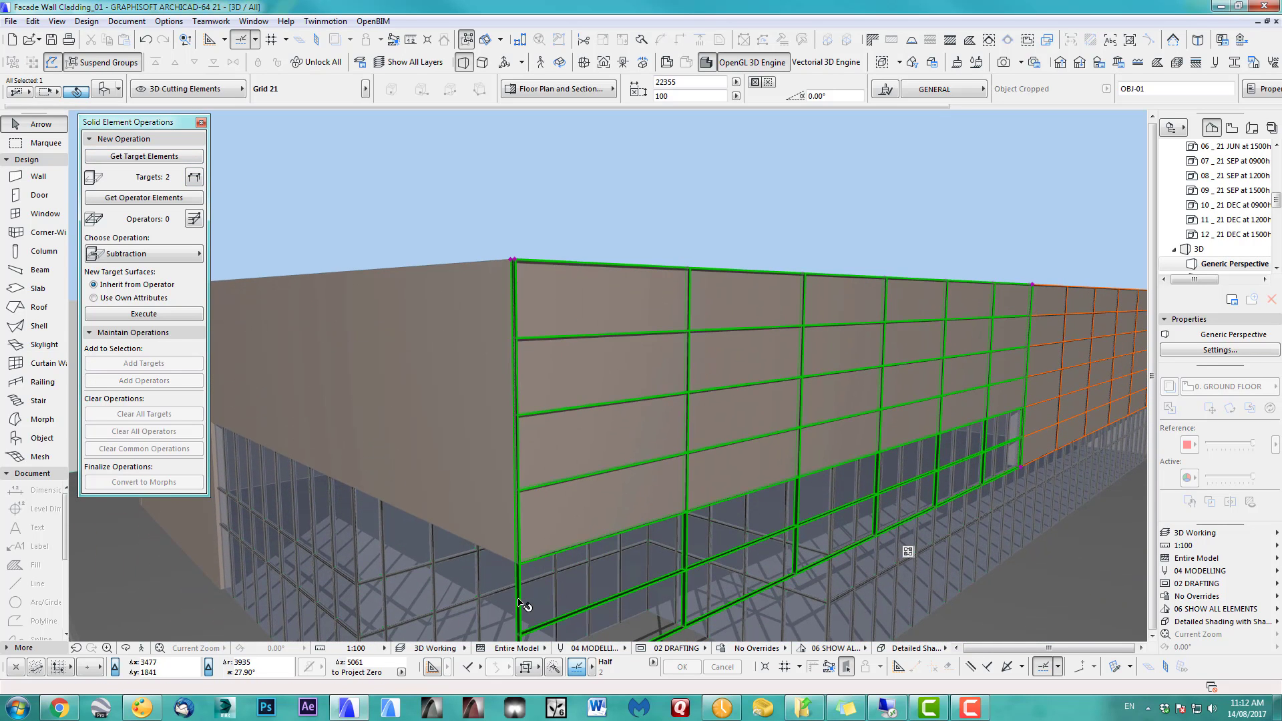
click(159, 199)
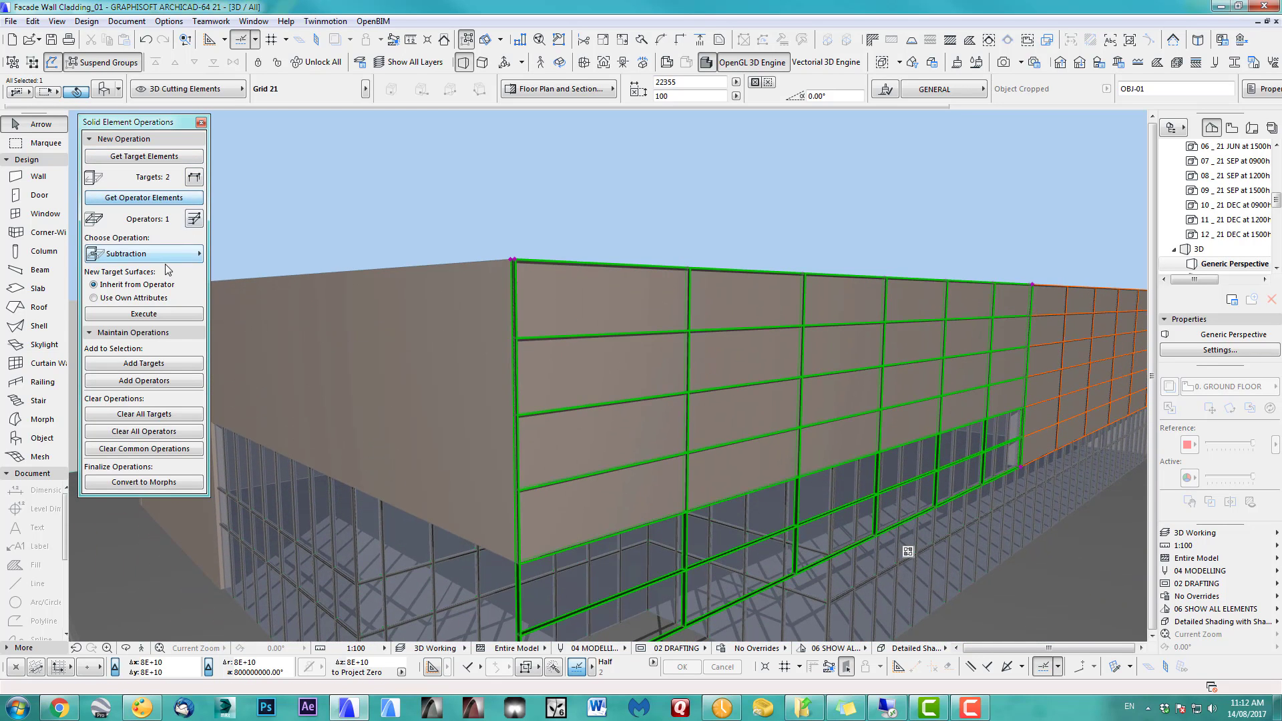
click(153, 313)
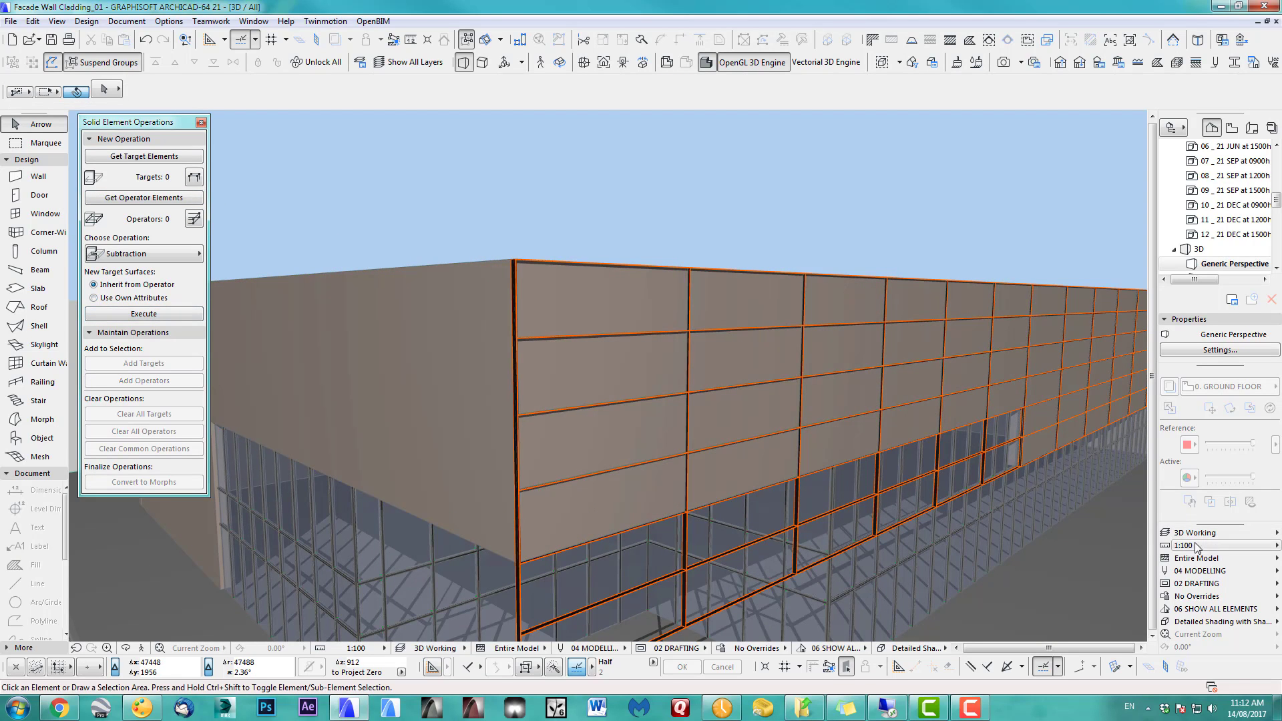
Hide the 3D Cutting Elements layer holding the grid objects
middle_drag(672, 632, 687, 551)
click(541, 597)
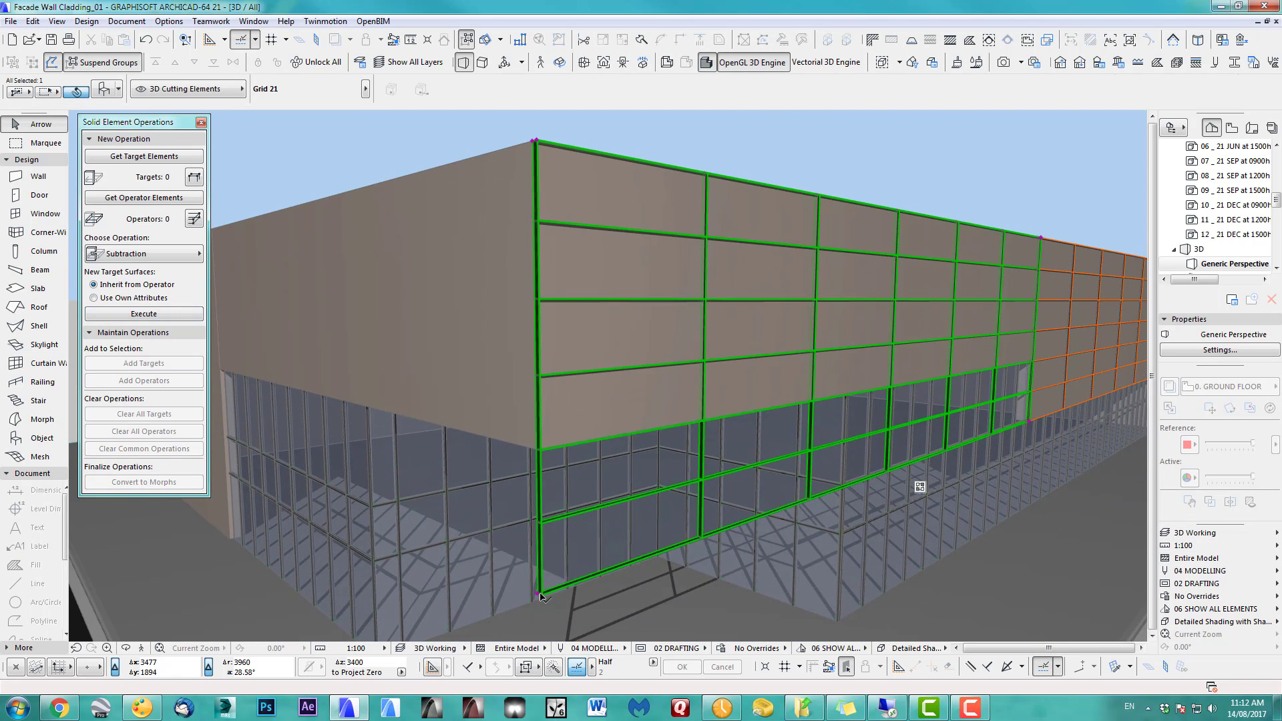
right_click(540, 595)
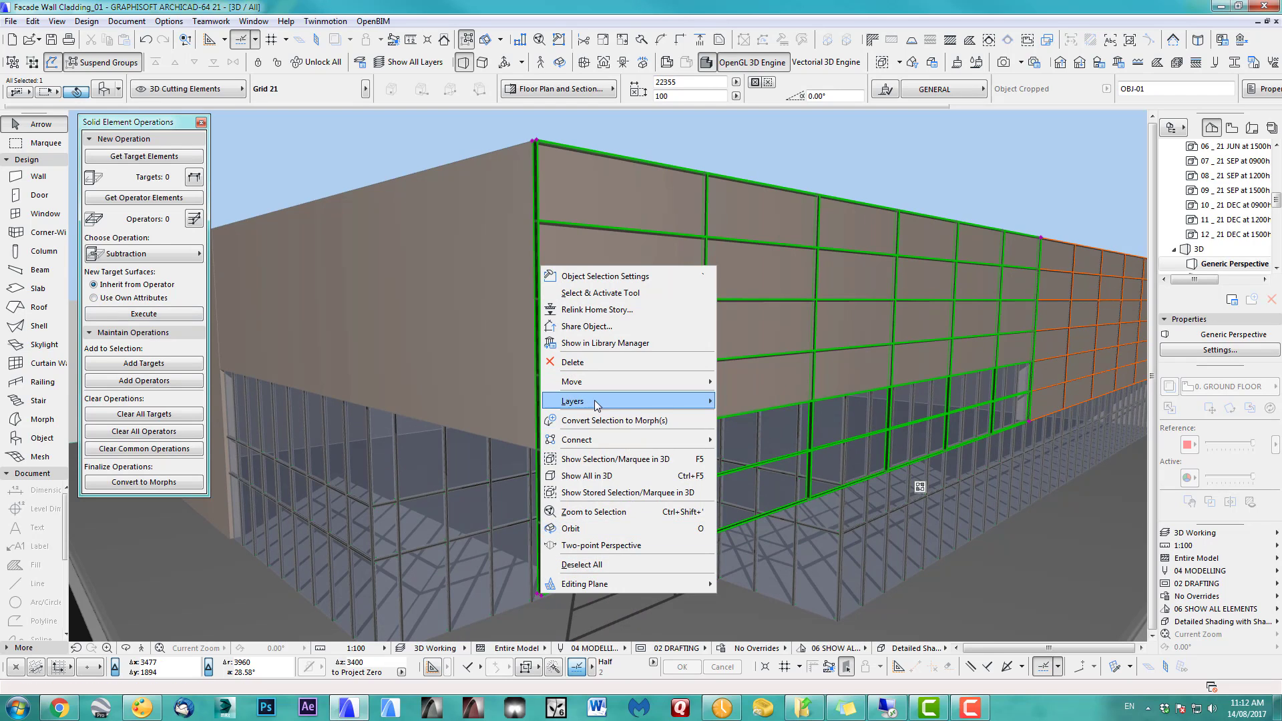
click(604, 420)
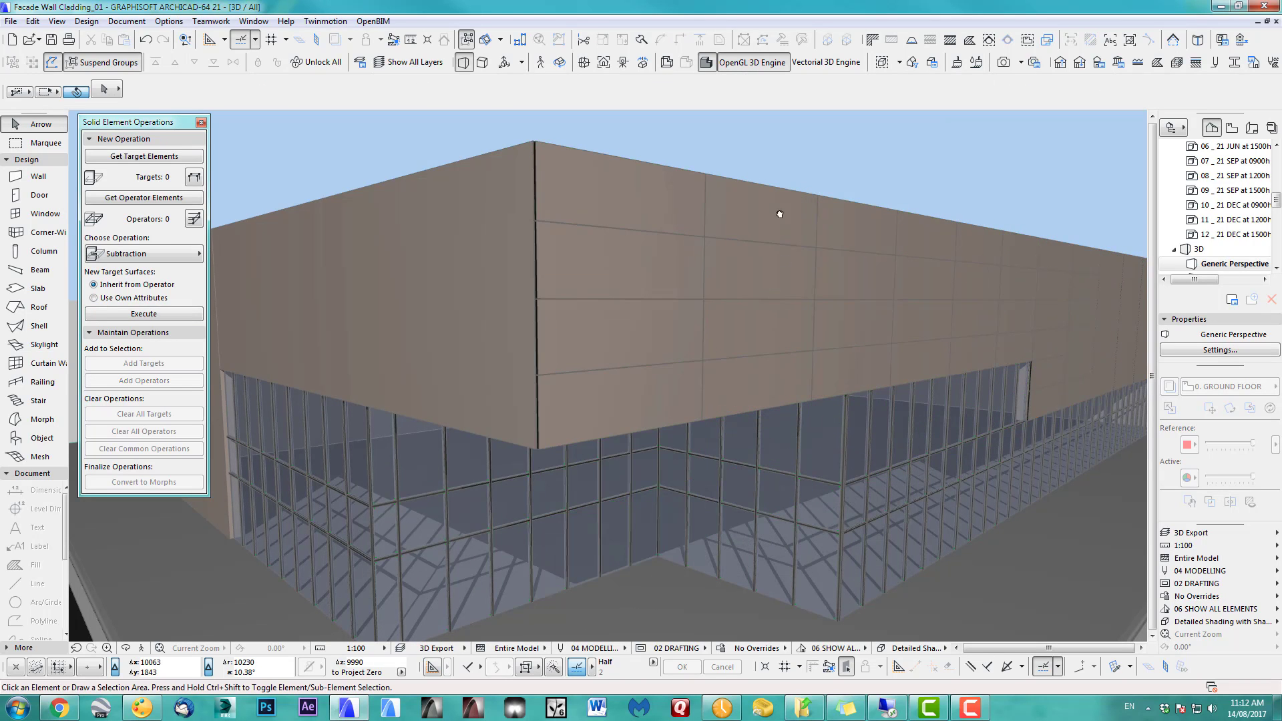
Examine the groove cut along the parapet edge and down the building corner from close up
middle_drag(778, 212, 553, 341)
scroll(487, 297, up, 3)
middle_drag(486, 298, 493, 401)
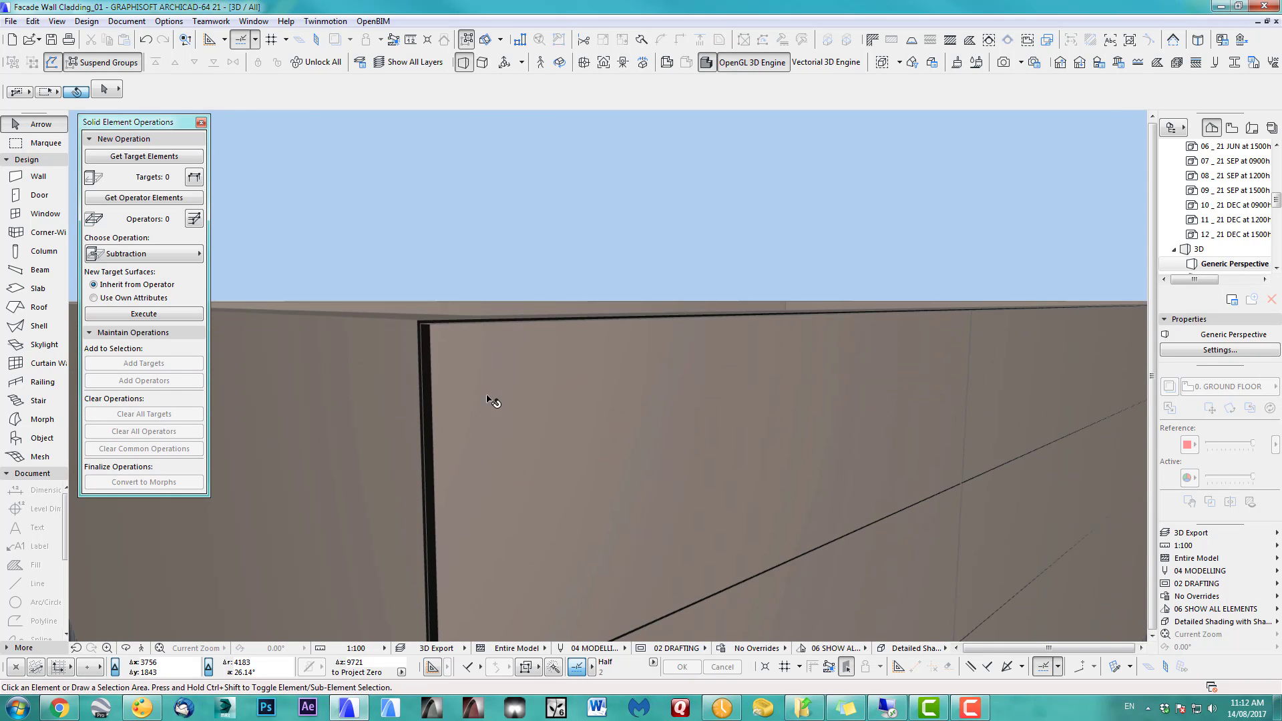
shift+middle_drag(452, 361, 511, 405)
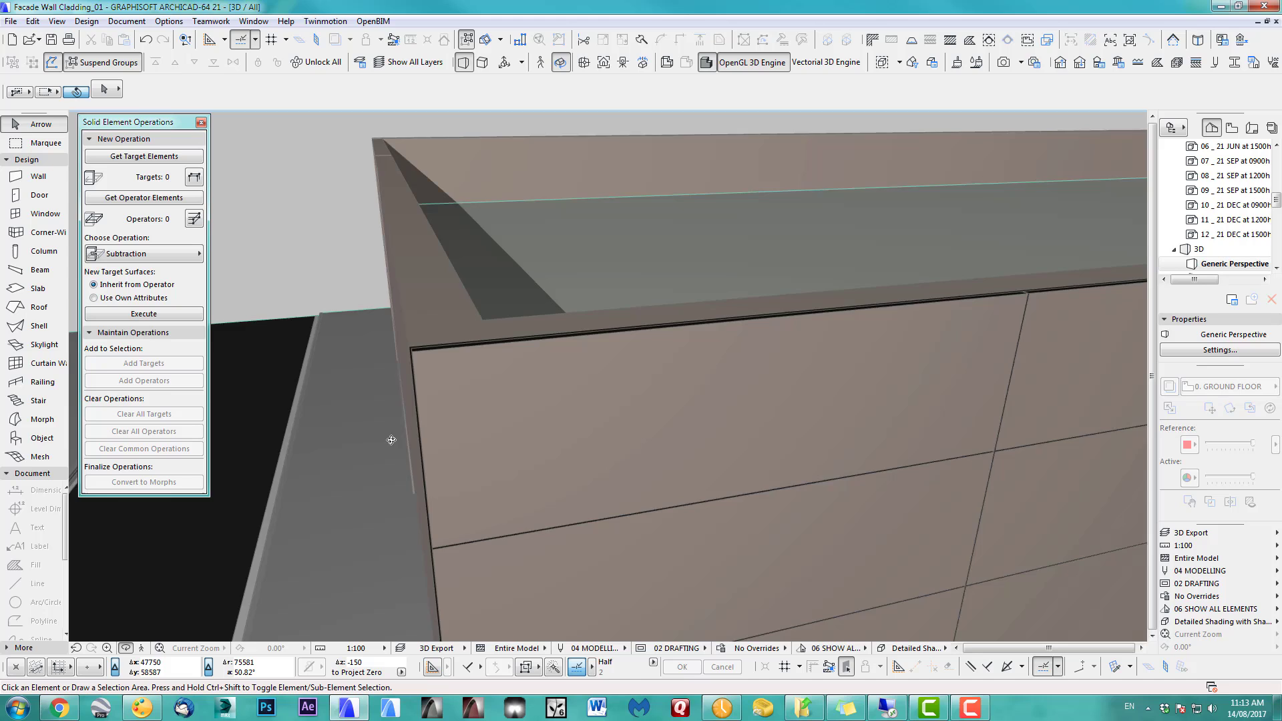
scroll(391, 440, down, 2)
scroll(495, 334, up, 5)
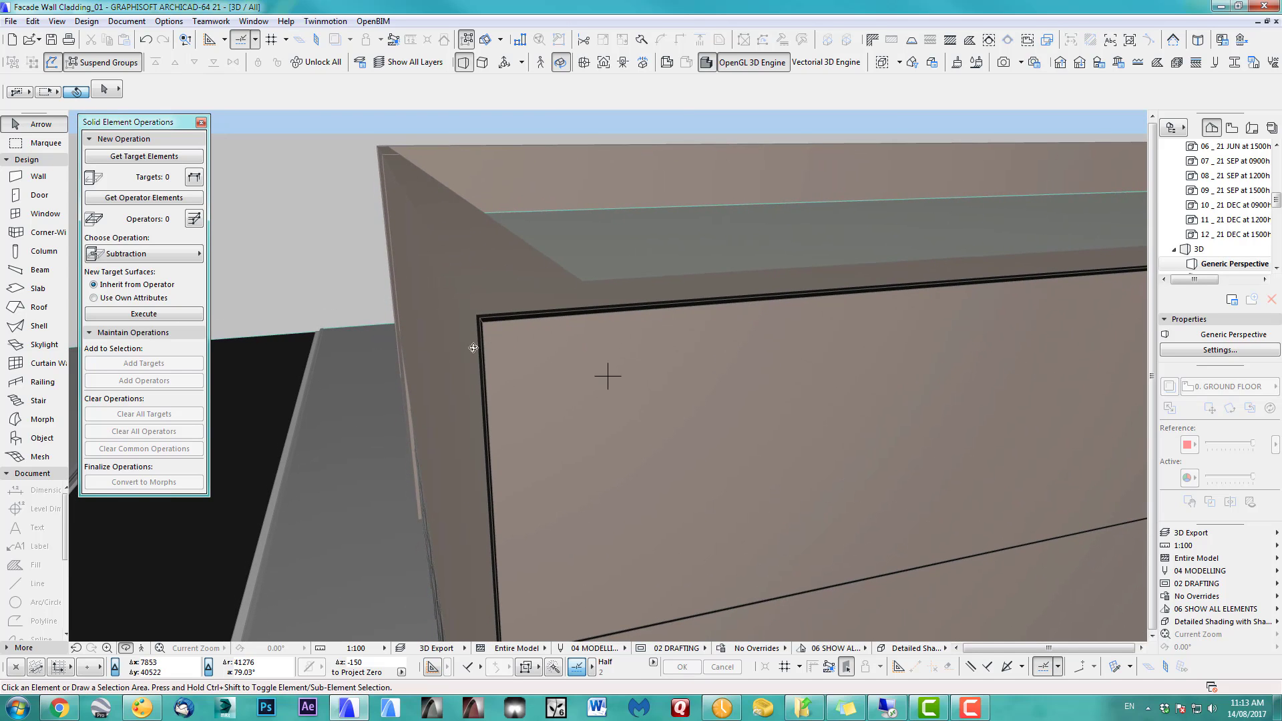
scroll(607, 376, down, 3)
In the ground floor plan, stretch the corner grid outward past the wall's outer corner to a length of about 22366 mm
key(F2)
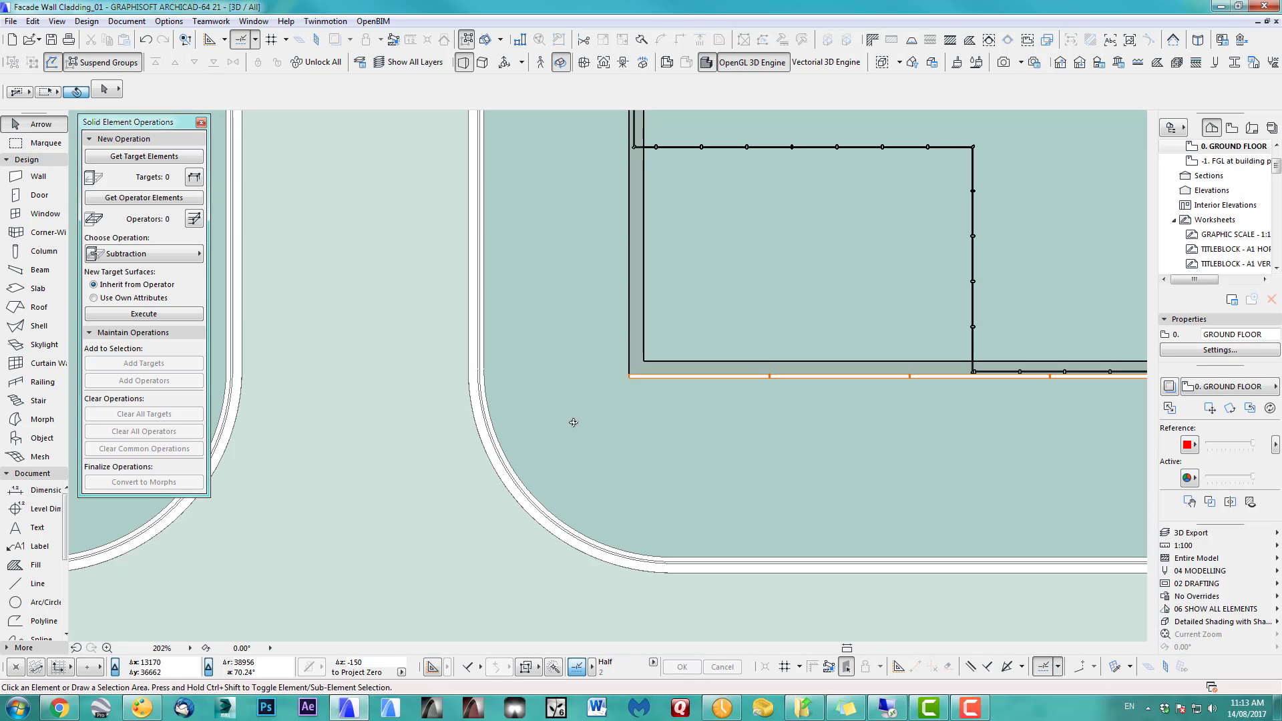
scroll(642, 377, up, 8)
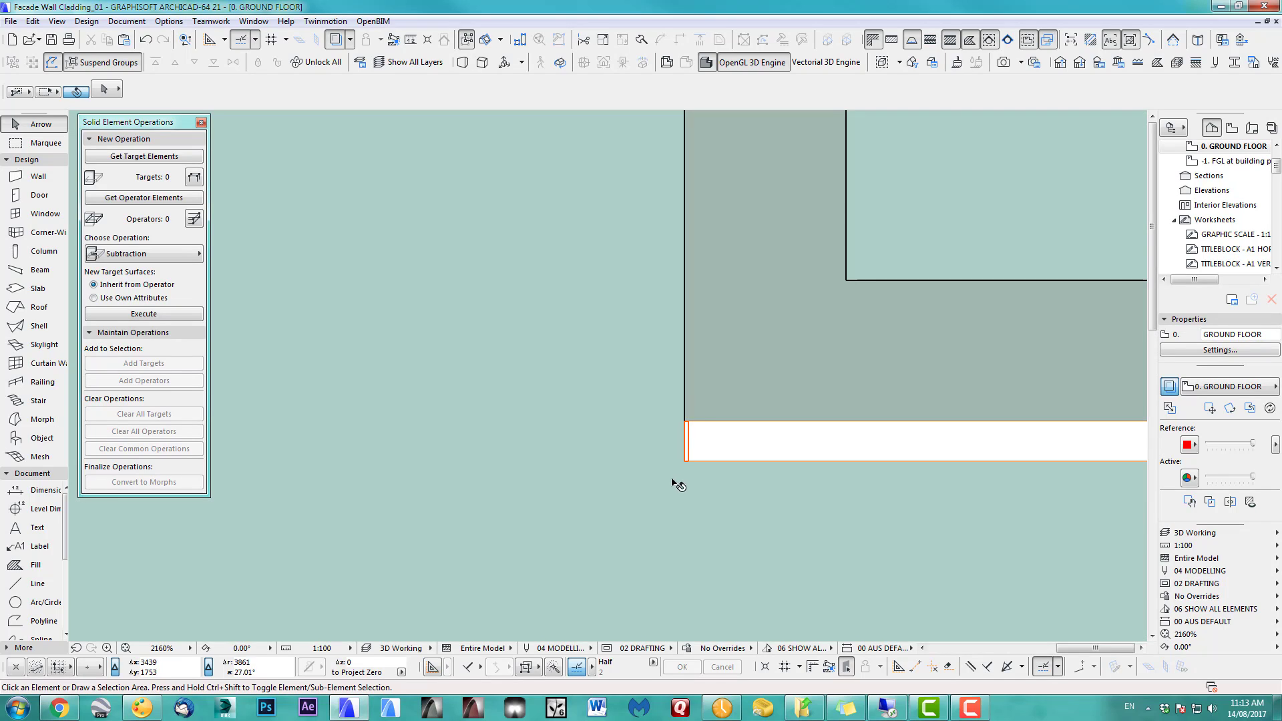
click(686, 463)
scroll(691, 468, up, 4)
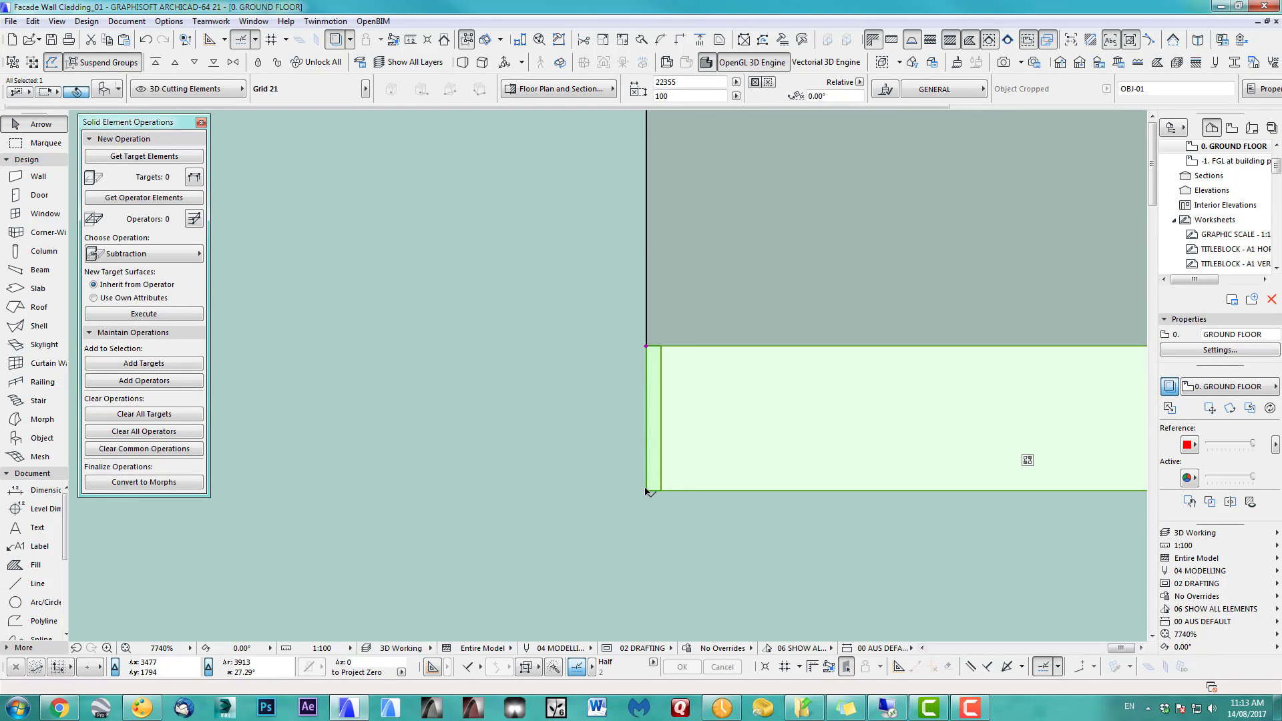
click(646, 492)
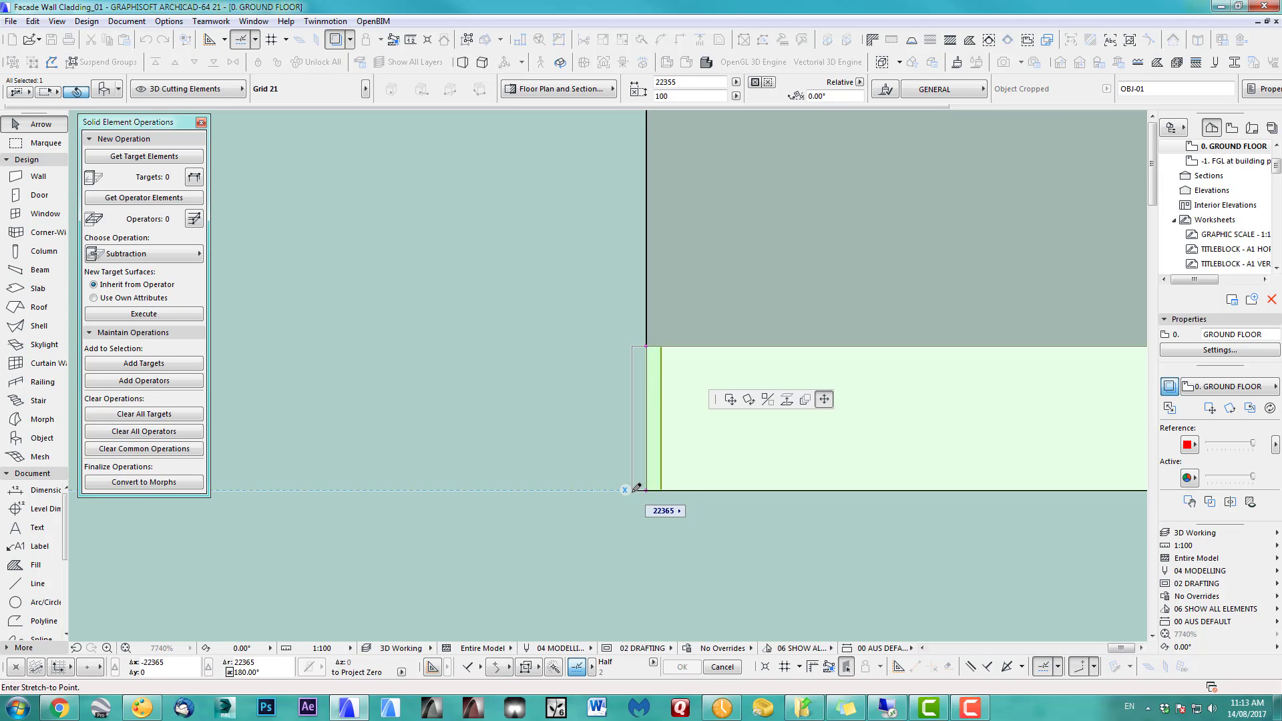
click(634, 487)
Shift the stretched grid's corner about 1 mm inward so its edge frame lines up with the wall's outer face
scroll(655, 358, up, 6)
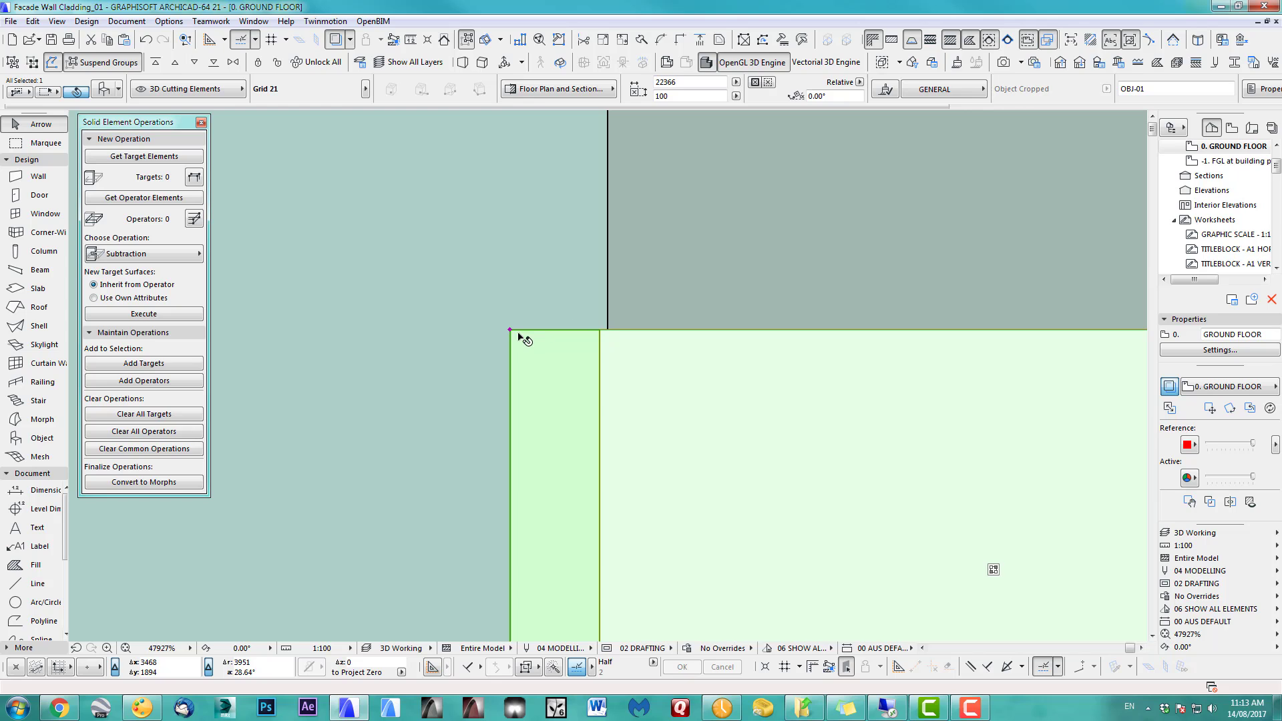
click(510, 330)
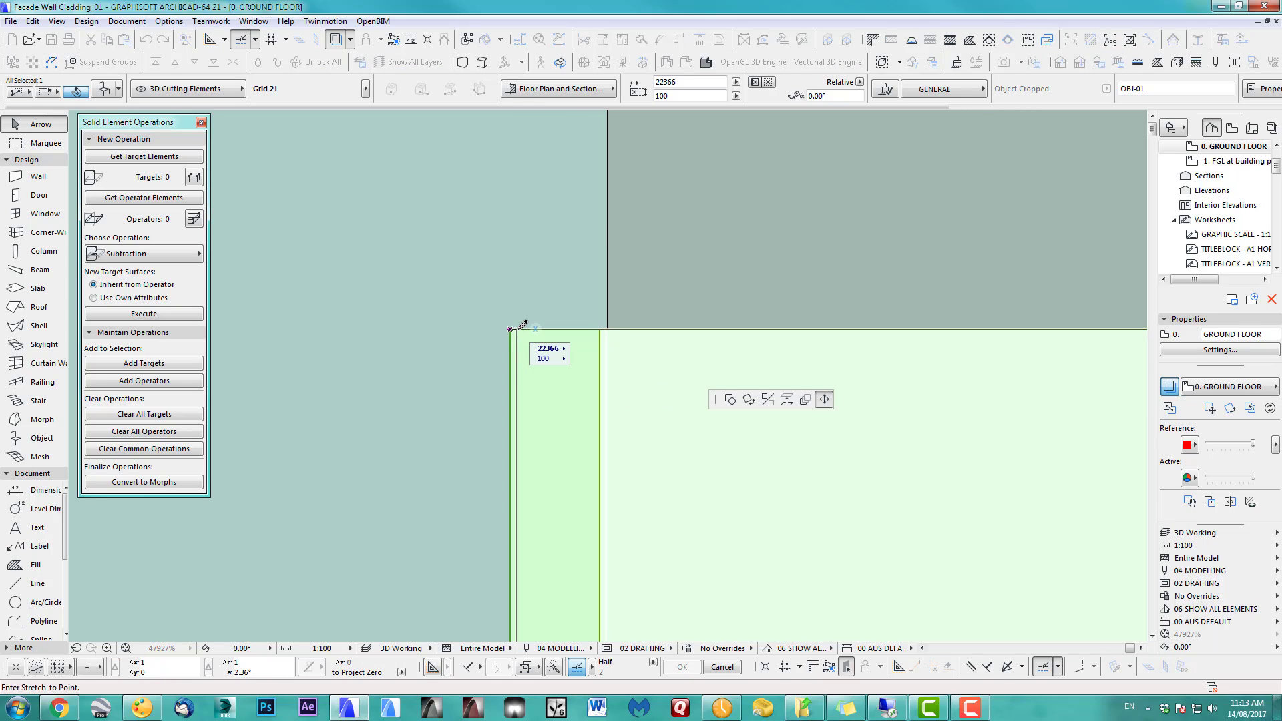
click(512, 328)
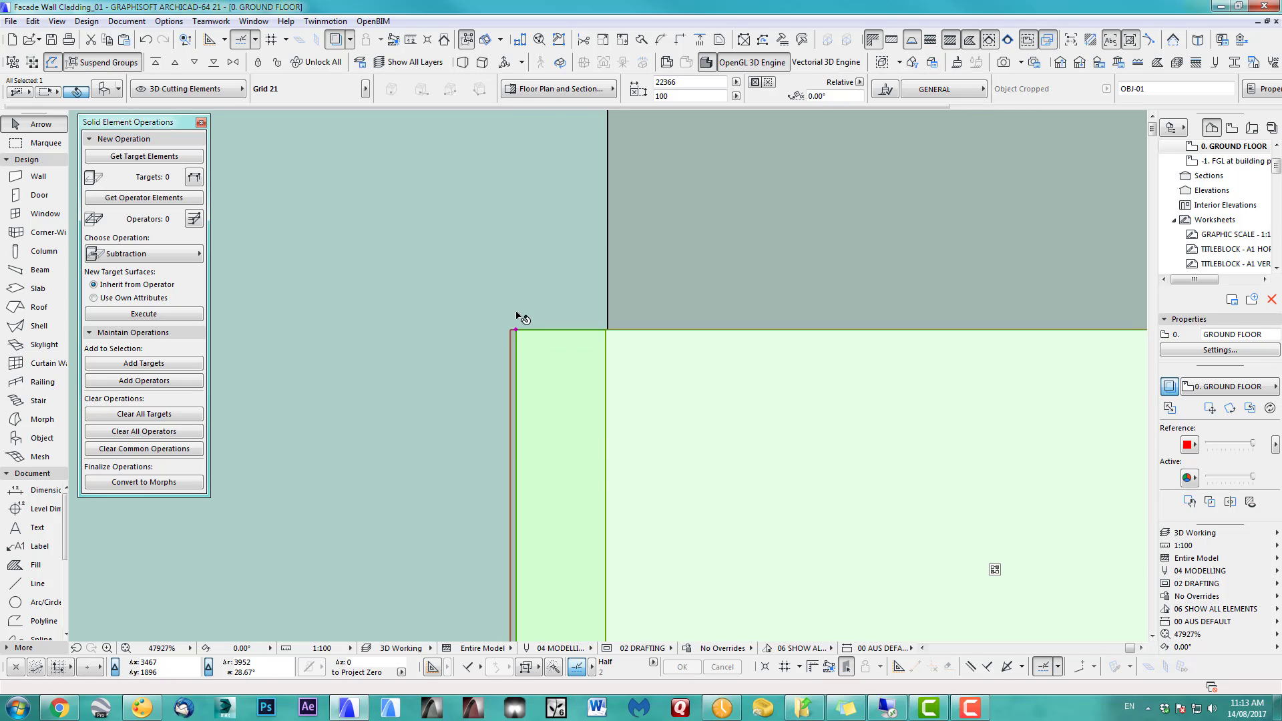
Return to the 3D view and apply the 3D Export layer combination
key(F3)
scroll(600, 357, up, 6)
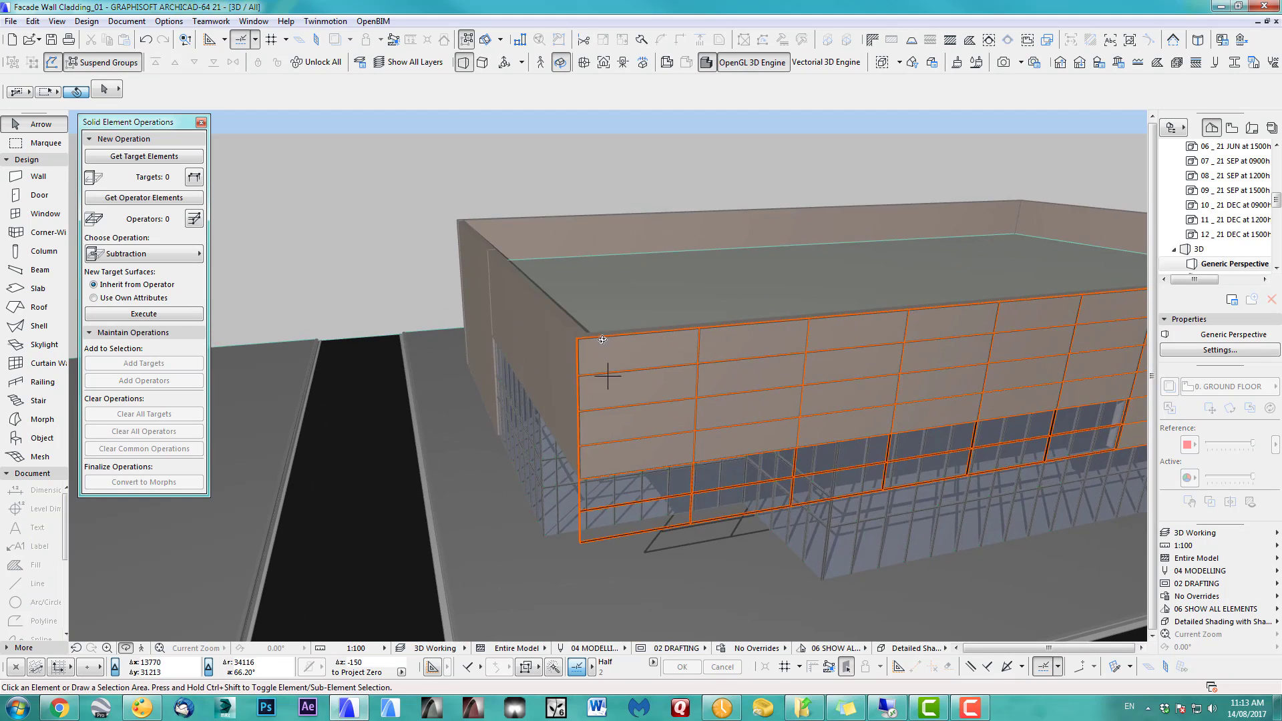
scroll(596, 349, up, 2)
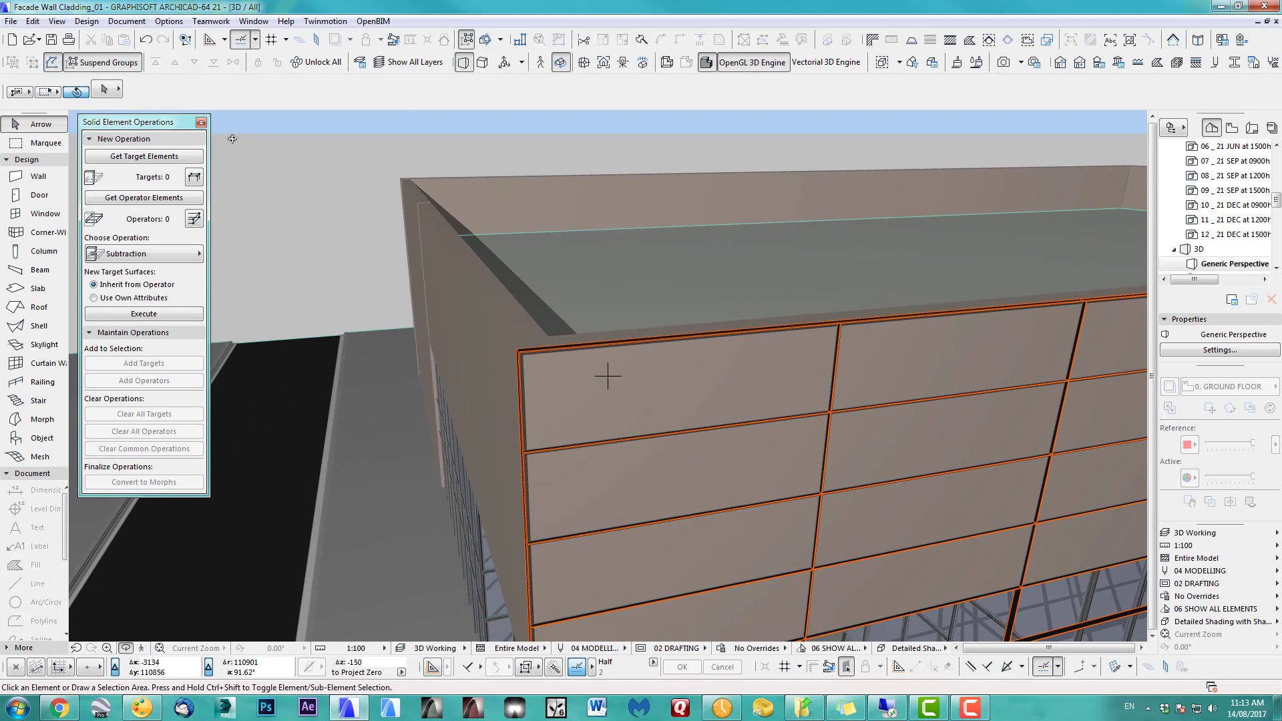
click(1209, 532)
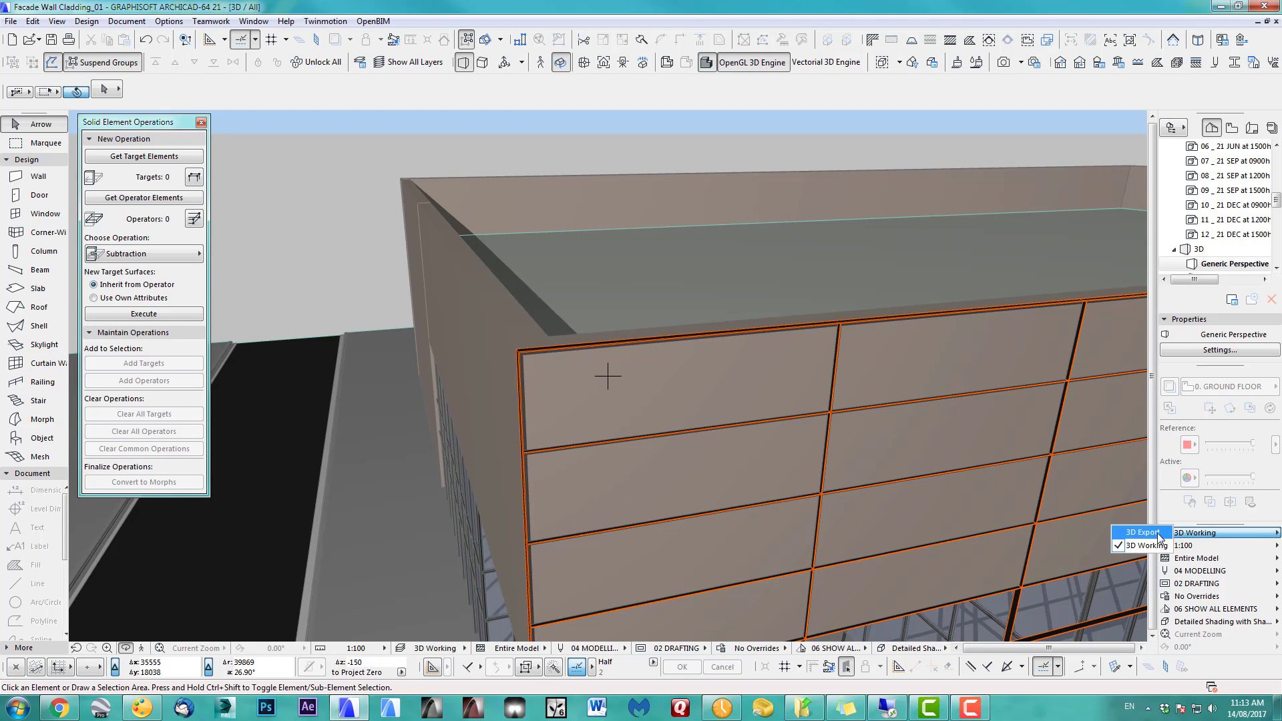
click(1143, 542)
Examine the panel grooves around the adjusted building corner and along the full length of the facade
middle_drag(599, 367, 596, 303)
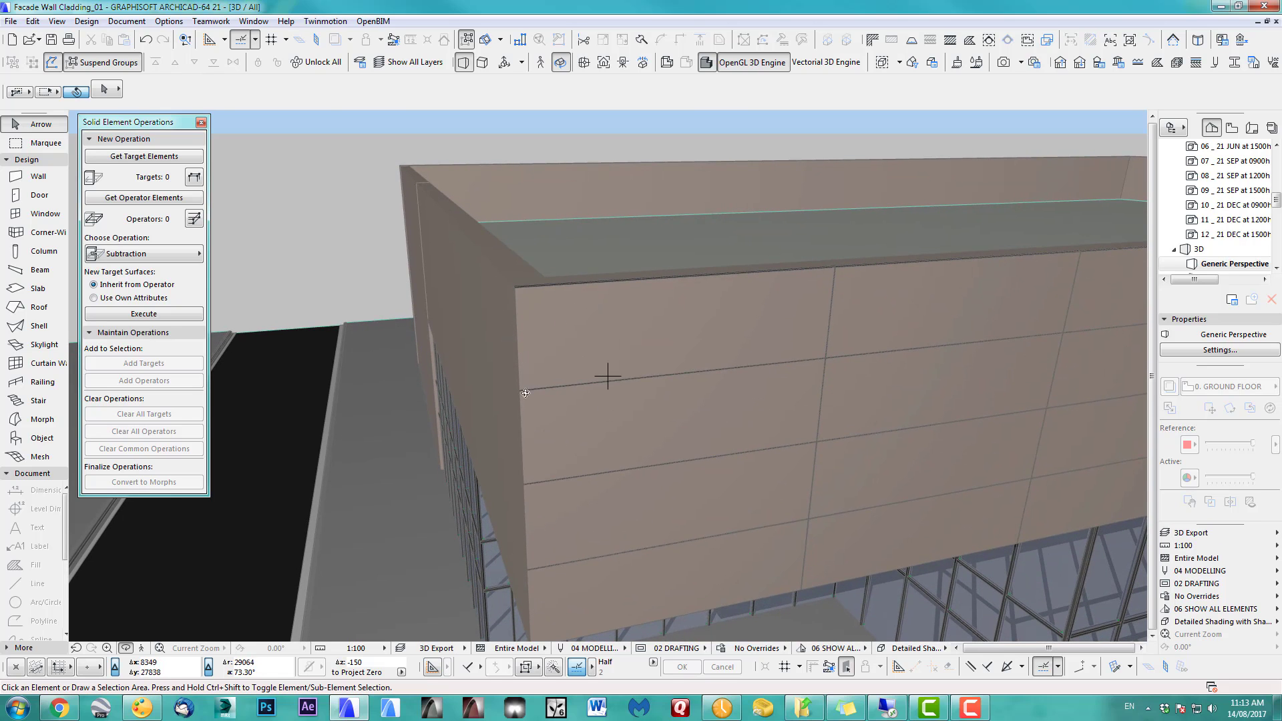
shift+middle_drag(532, 381, 526, 293)
shift+middle_drag(630, 277, 721, 300)
shift+middle_drag(754, 294, 694, 241)
scroll(880, 298, up, 8)
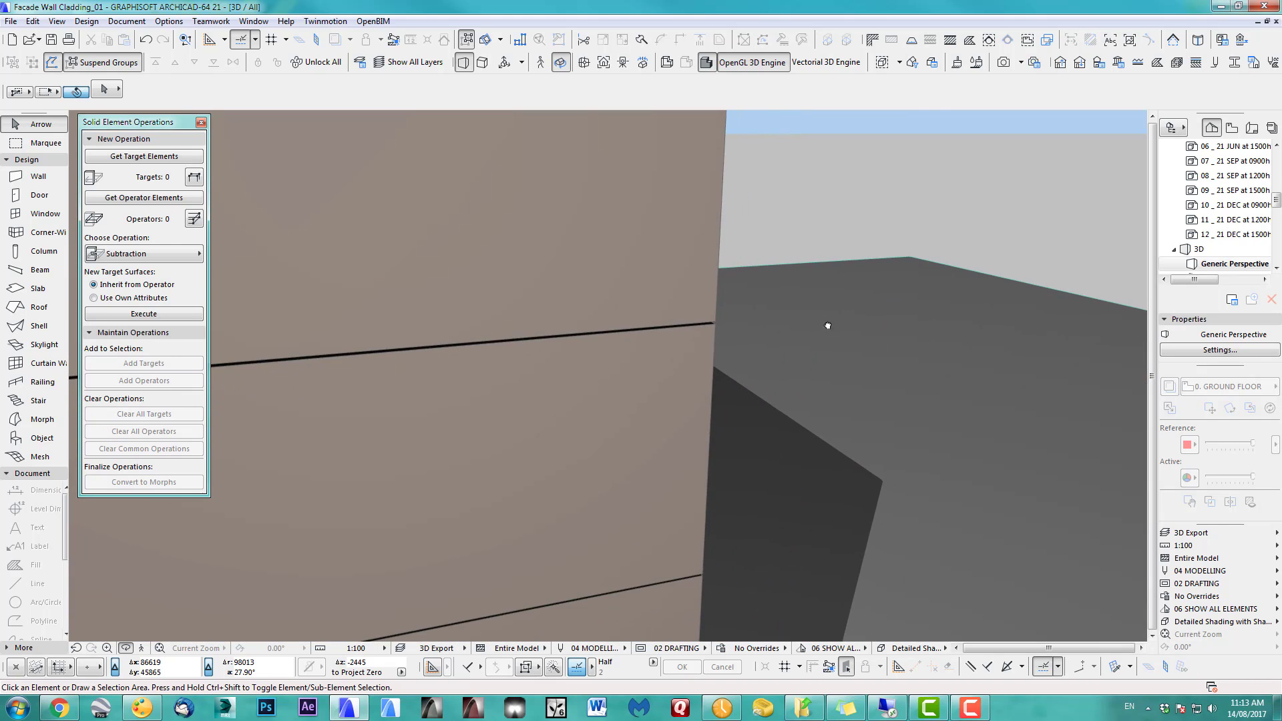
scroll(828, 324, down, 7)
middle_drag(490, 428, 421, 467)
scroll(401, 473, down, 5)
middle_drag(309, 512, 956, 368)
scroll(471, 400, down, 2)
middle_drag(490, 403, 830, 367)
scroll(830, 367, down, 3)
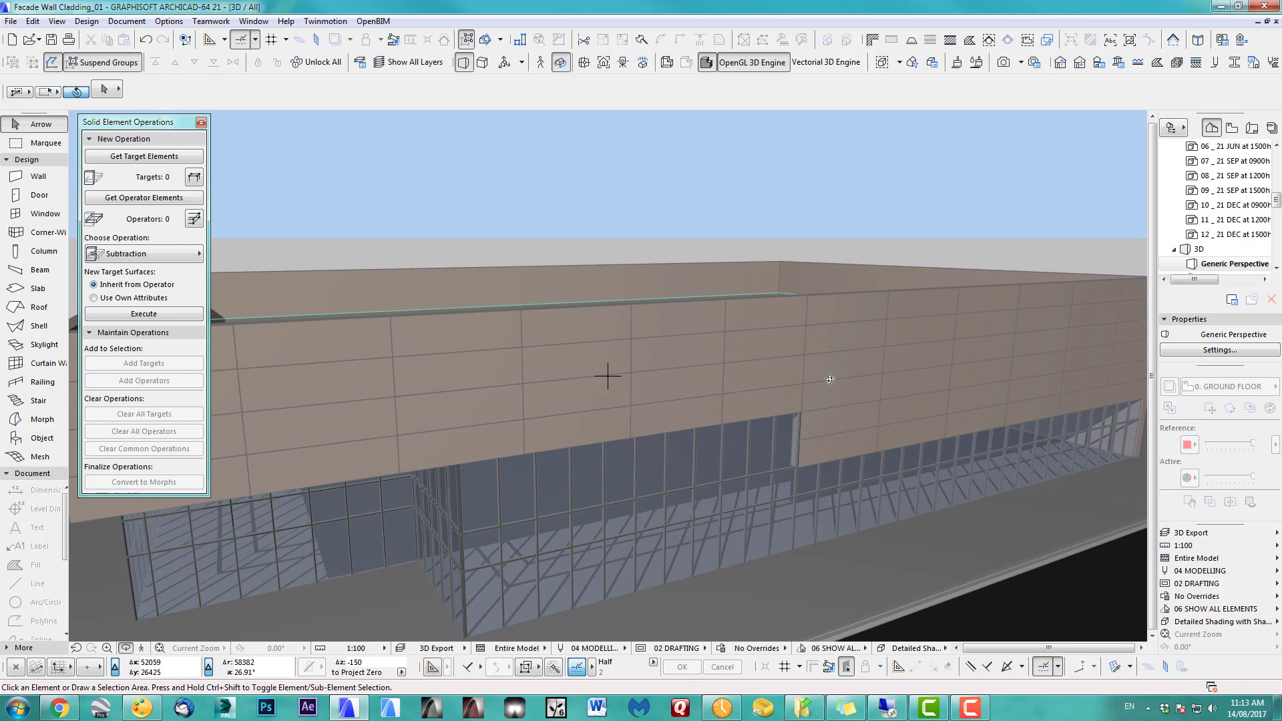
scroll(840, 376, up, 2)
shift+middle_drag(745, 388, 830, 378)
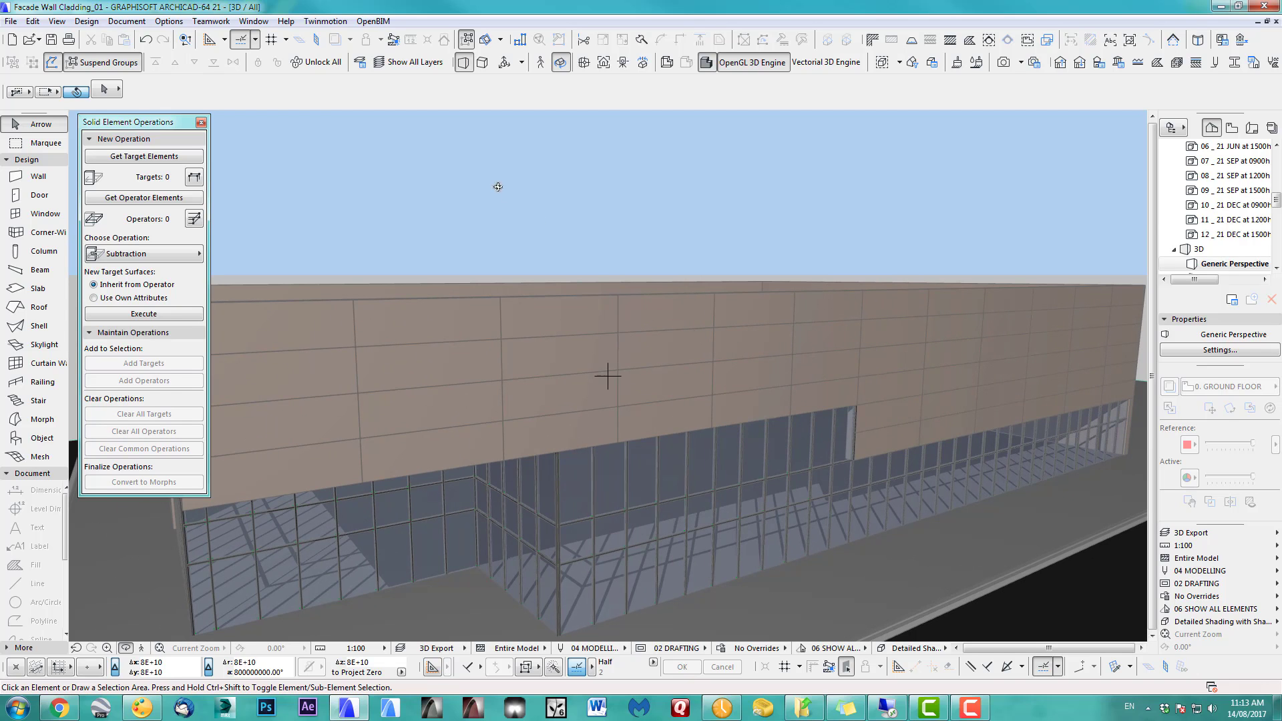
Apply the 3D Working layer combination and bring the whole building with its grid objects into view
click(1187, 538)
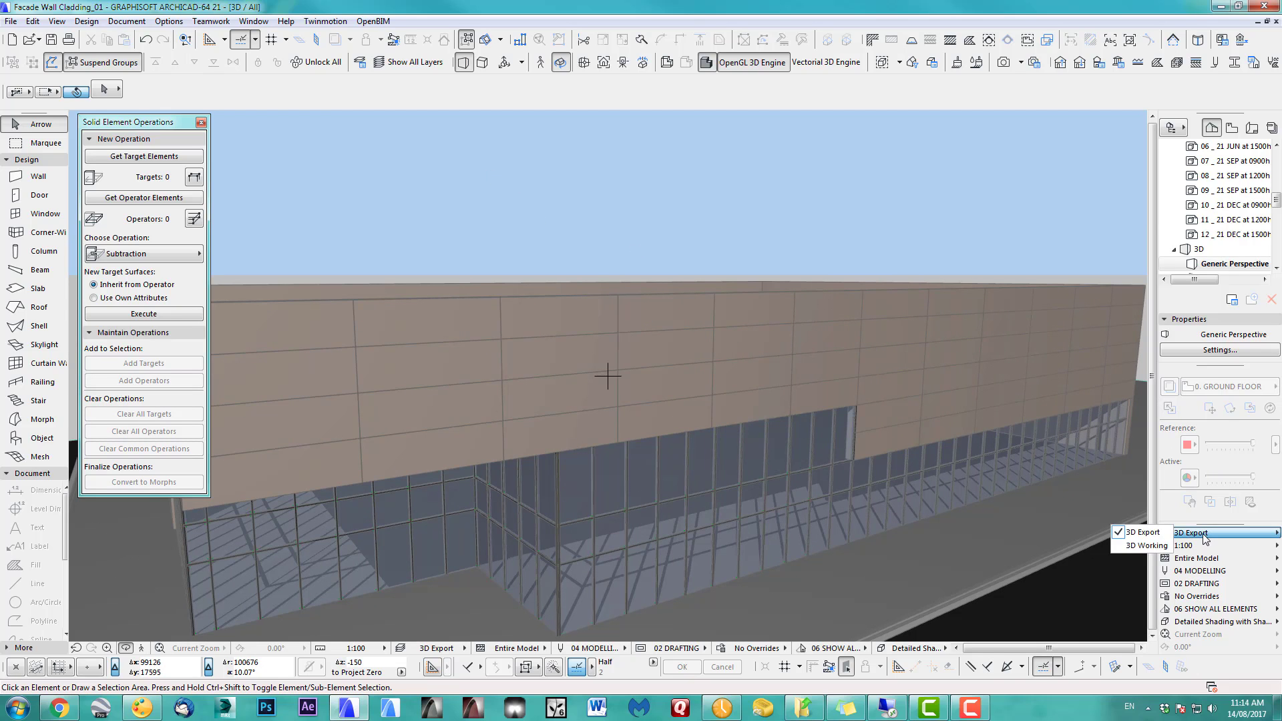
click(1164, 548)
shift+middle_drag(478, 279, 320, 195)
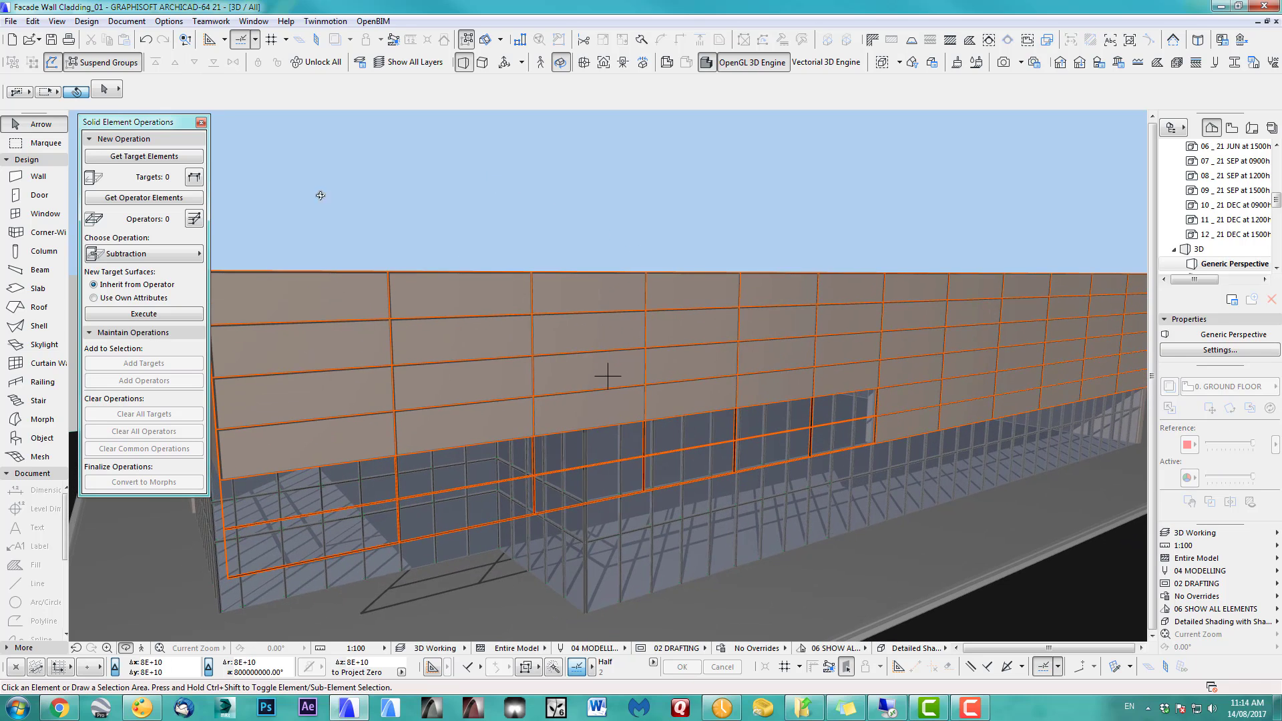
middle_drag(415, 494, 430, 482)
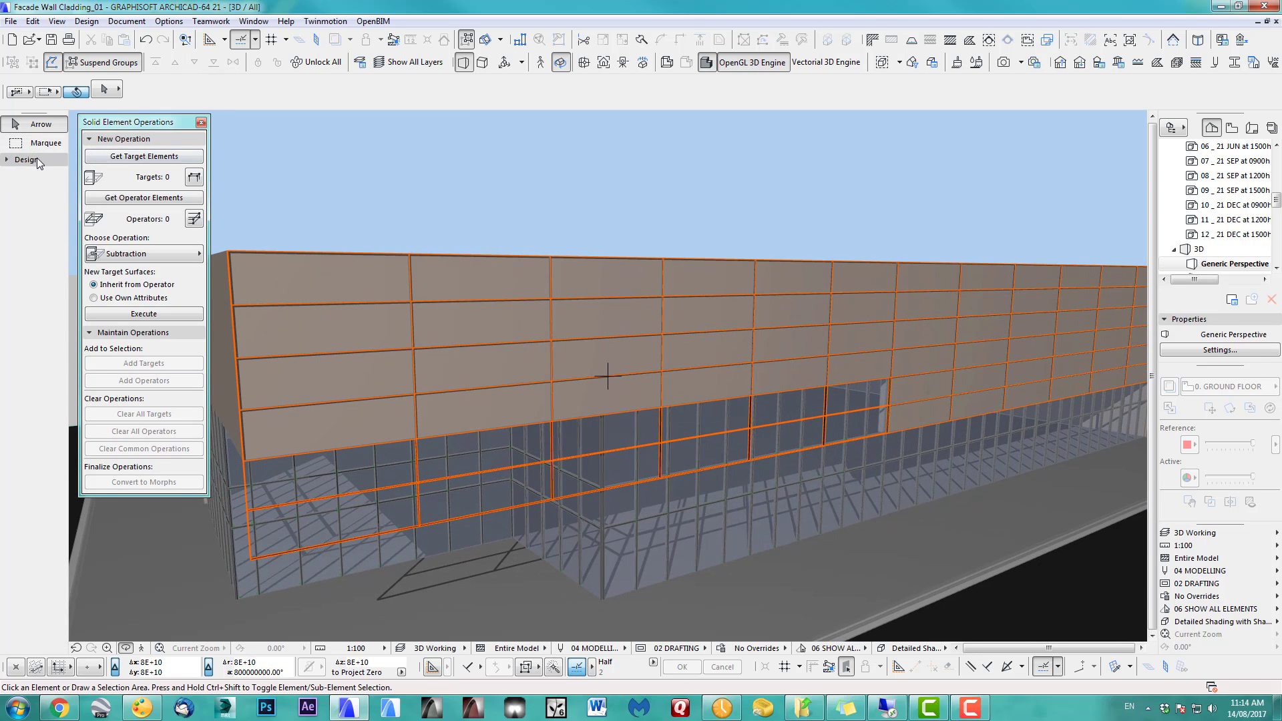
scroll(421, 408, down, 5)
Review the corner grid's object settings and frame parameters, and add the adjoining facade grid to the selection
click(407, 406)
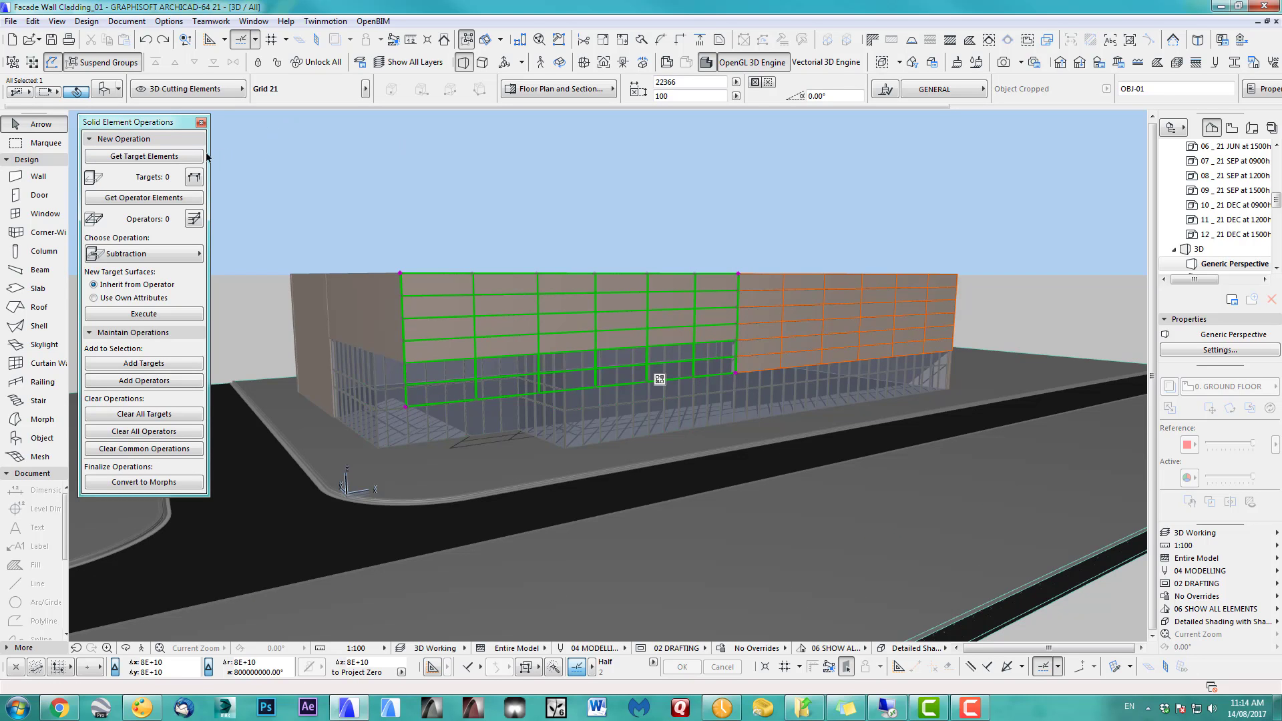
click(105, 91)
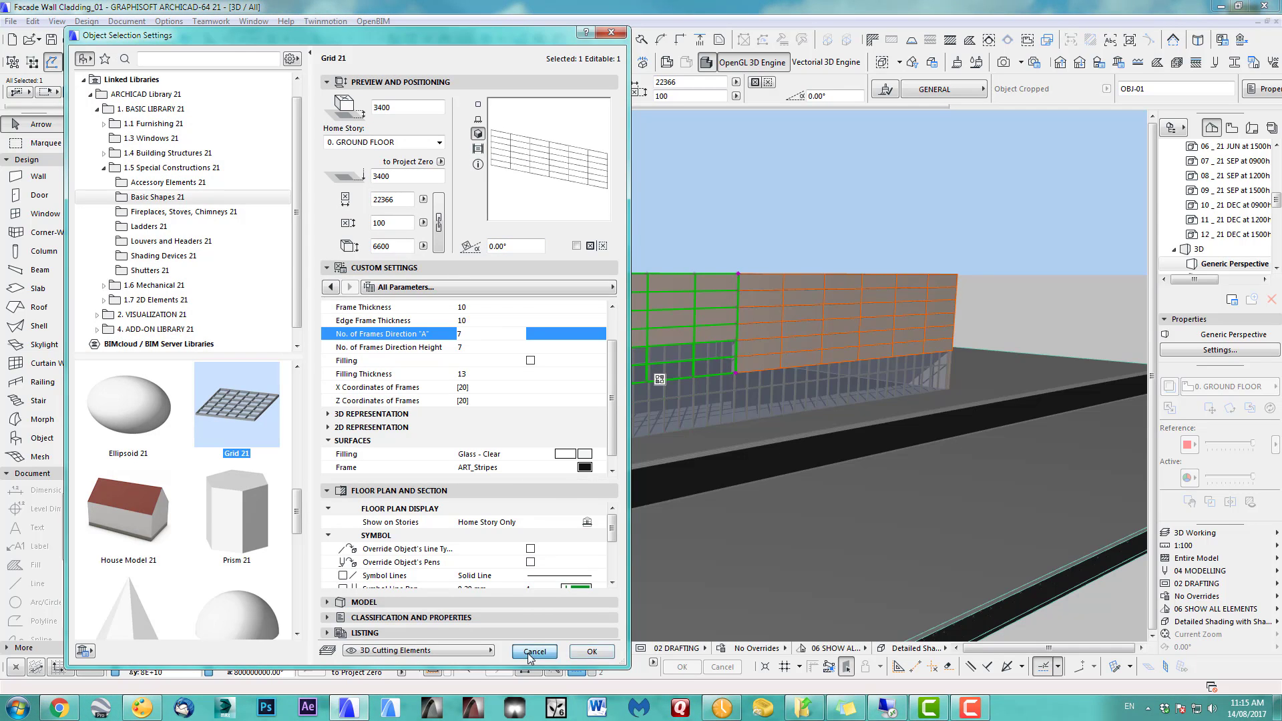
click(591, 651)
shift+click(893, 343)
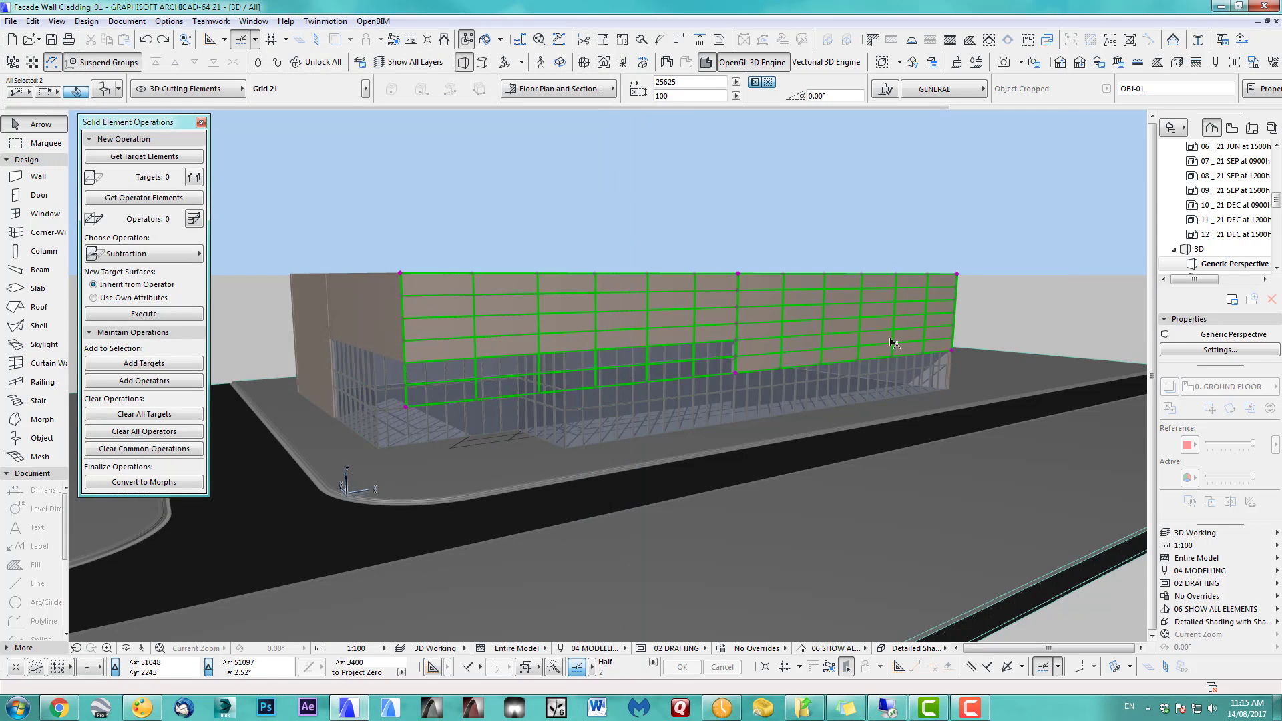
Set the number of frames in the height direction to 4 for both selected facade grids and clear the selection
click(105, 92)
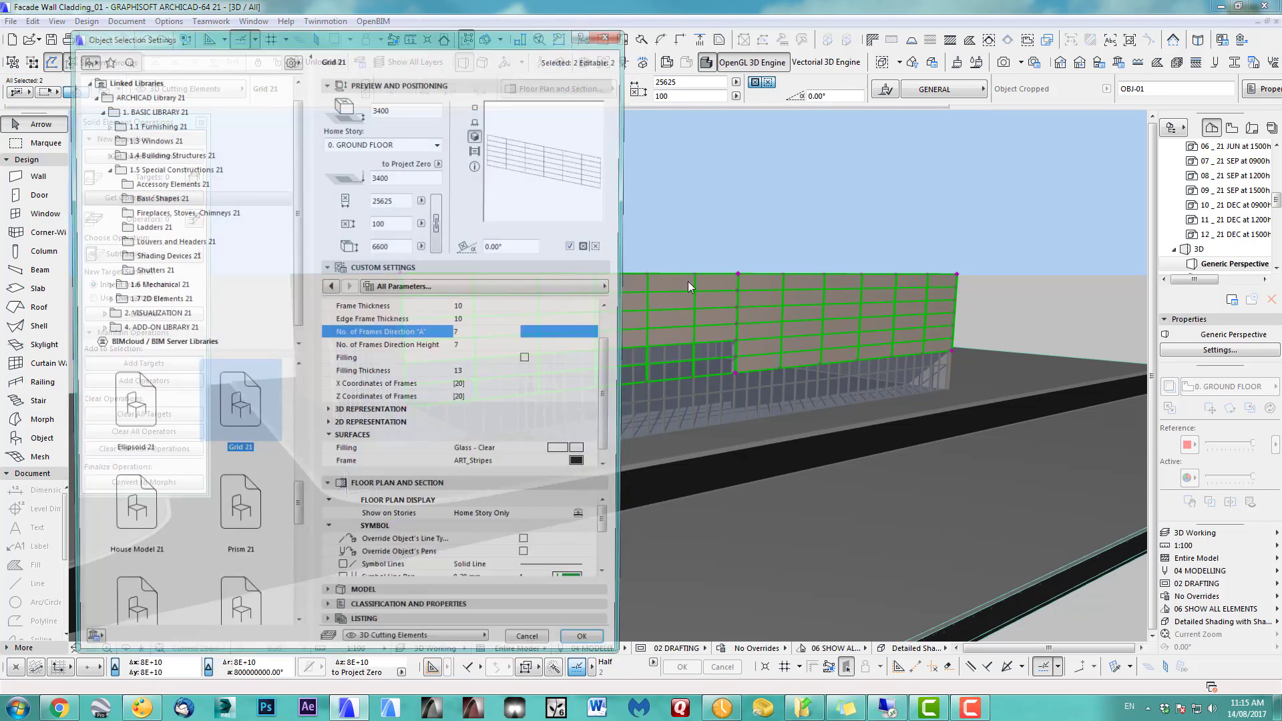
click(479, 347)
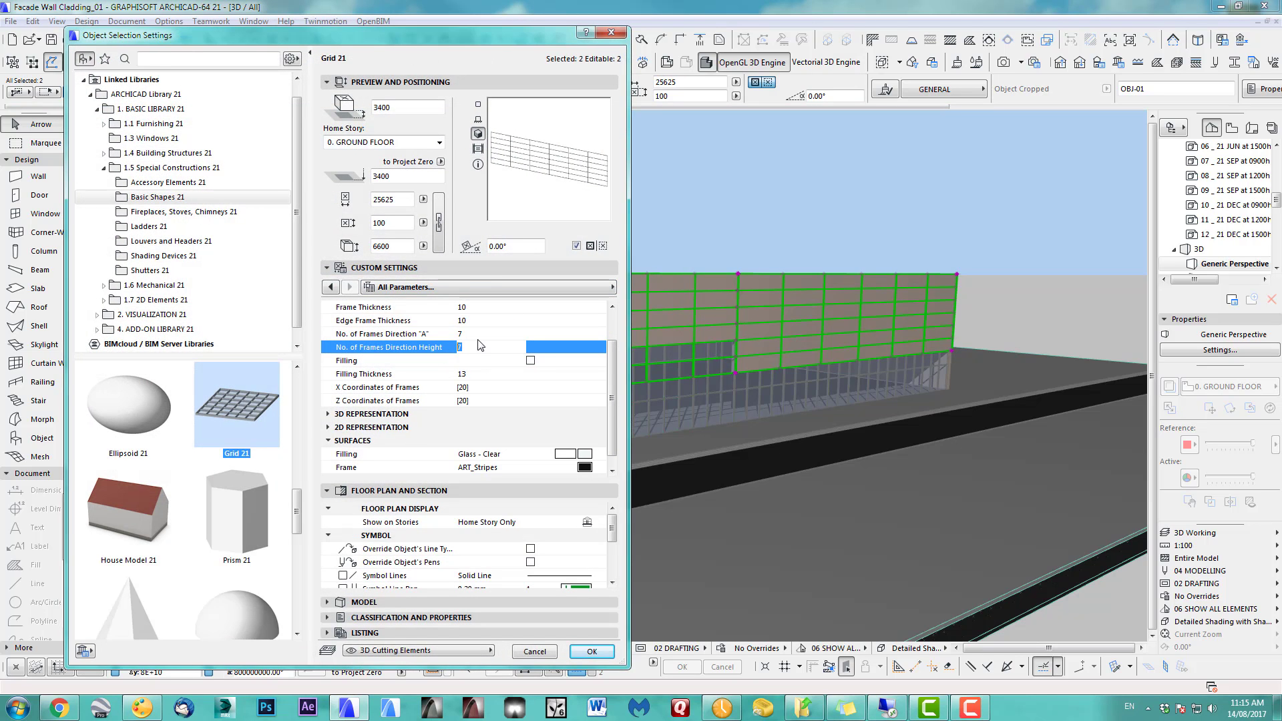
text(4)
click(592, 651)
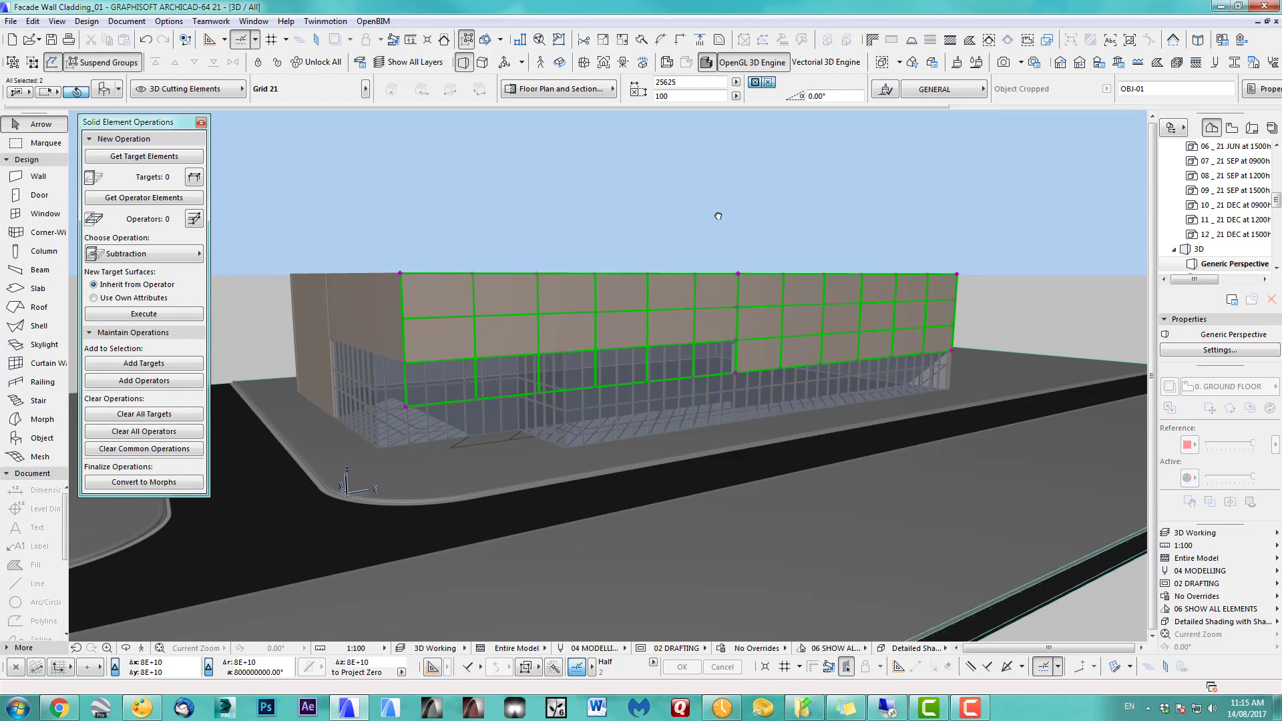
scroll(718, 215, up, 6)
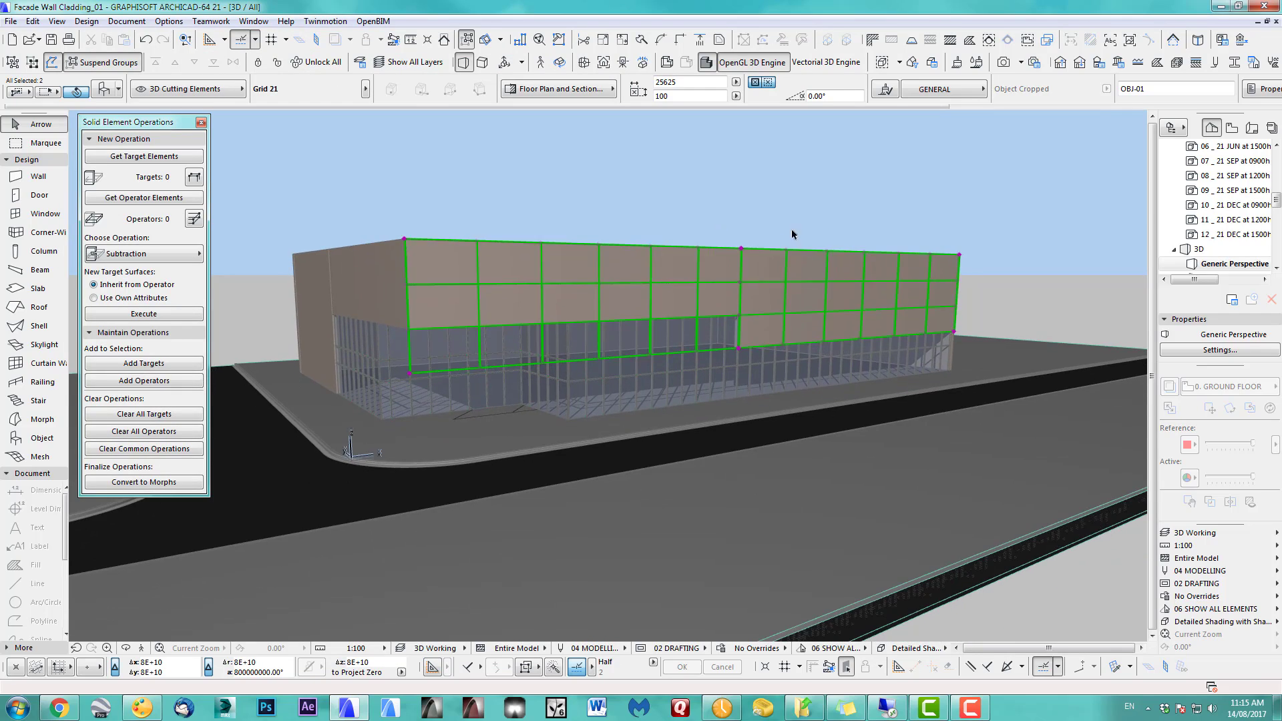
scroll(877, 257, down, 3)
middle_drag(846, 258, 665, 335)
click(815, 208)
Apply the 3D Export layer combination and examine the facade's panel division from several angles
click(1191, 539)
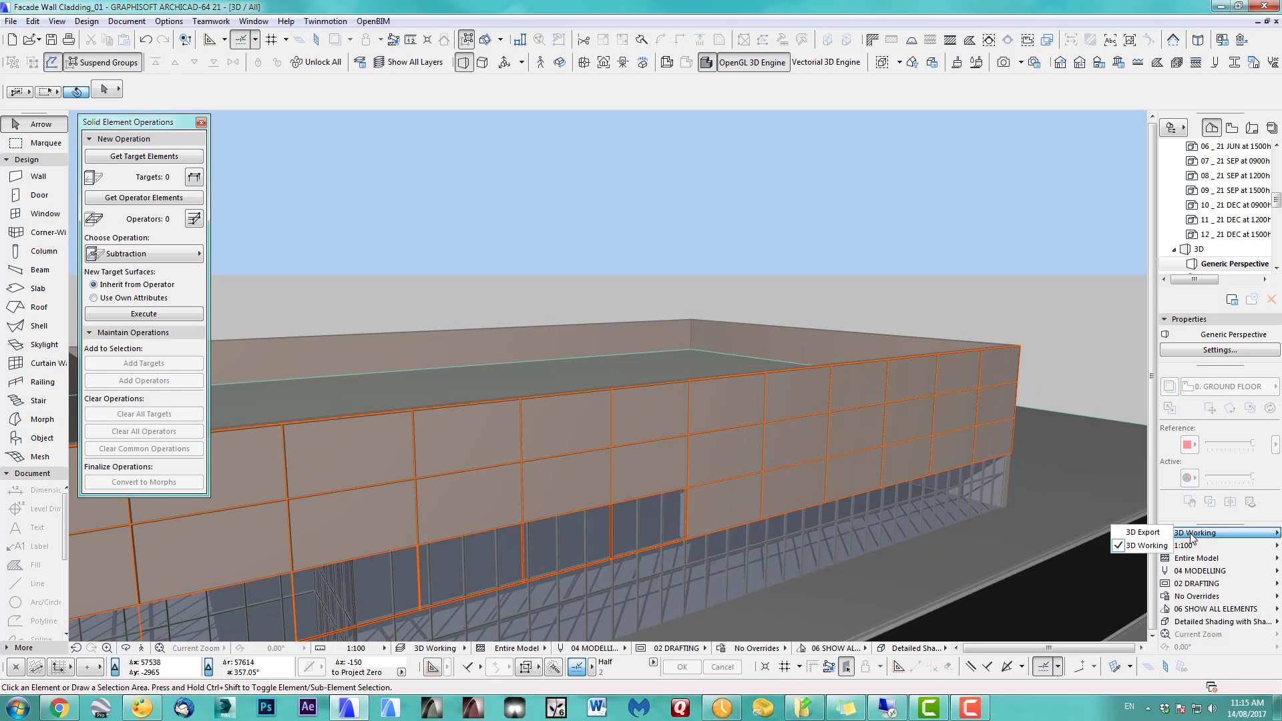
click(1174, 543)
shift+middle_drag(863, 231, 812, 348)
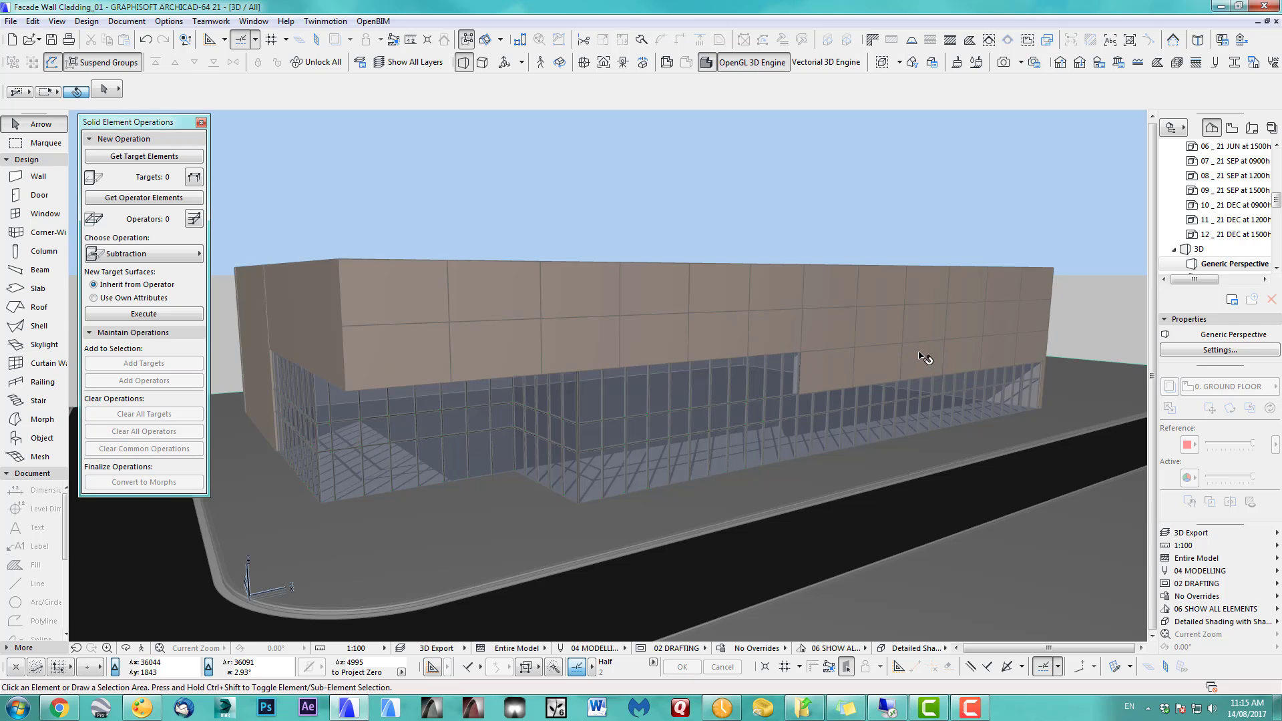
shift+middle_drag(925, 359, 868, 347)
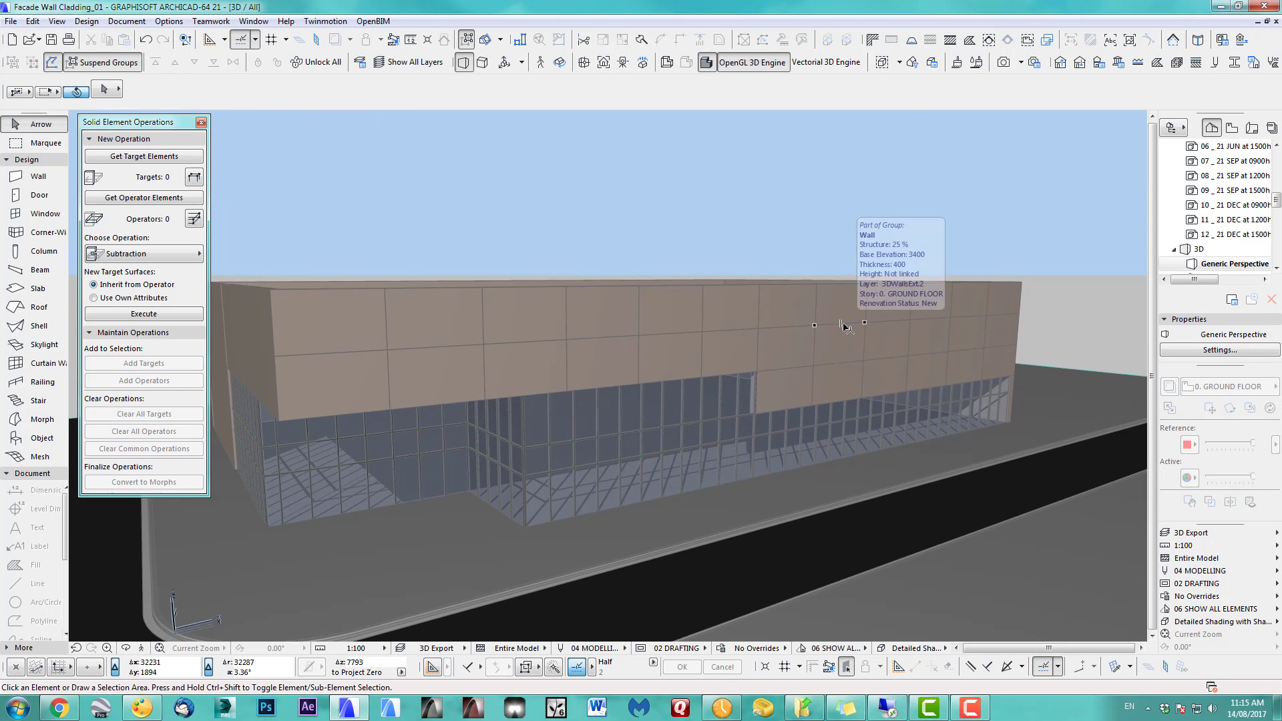
click(842, 325)
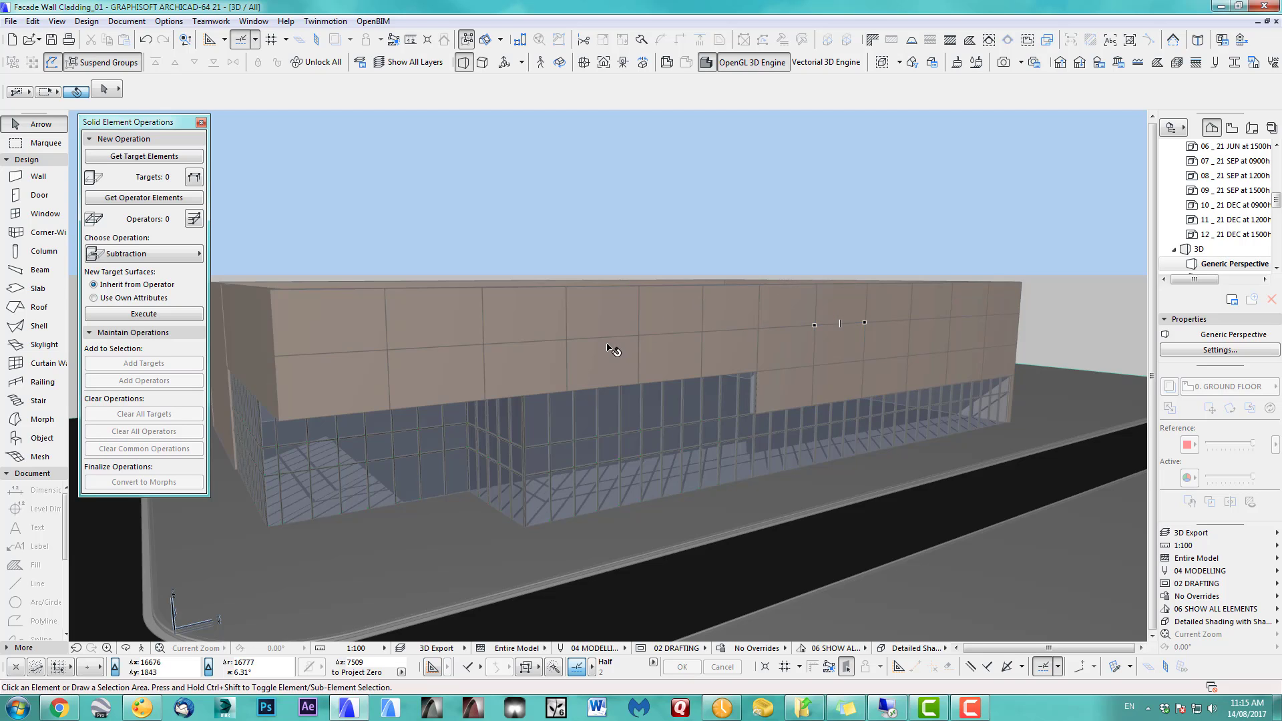
shift+middle_drag(613, 349, 667, 386)
Apply the 3D Working layer combination, select both facade grids, and set their number of frames in the height direction to 10
click(1194, 532)
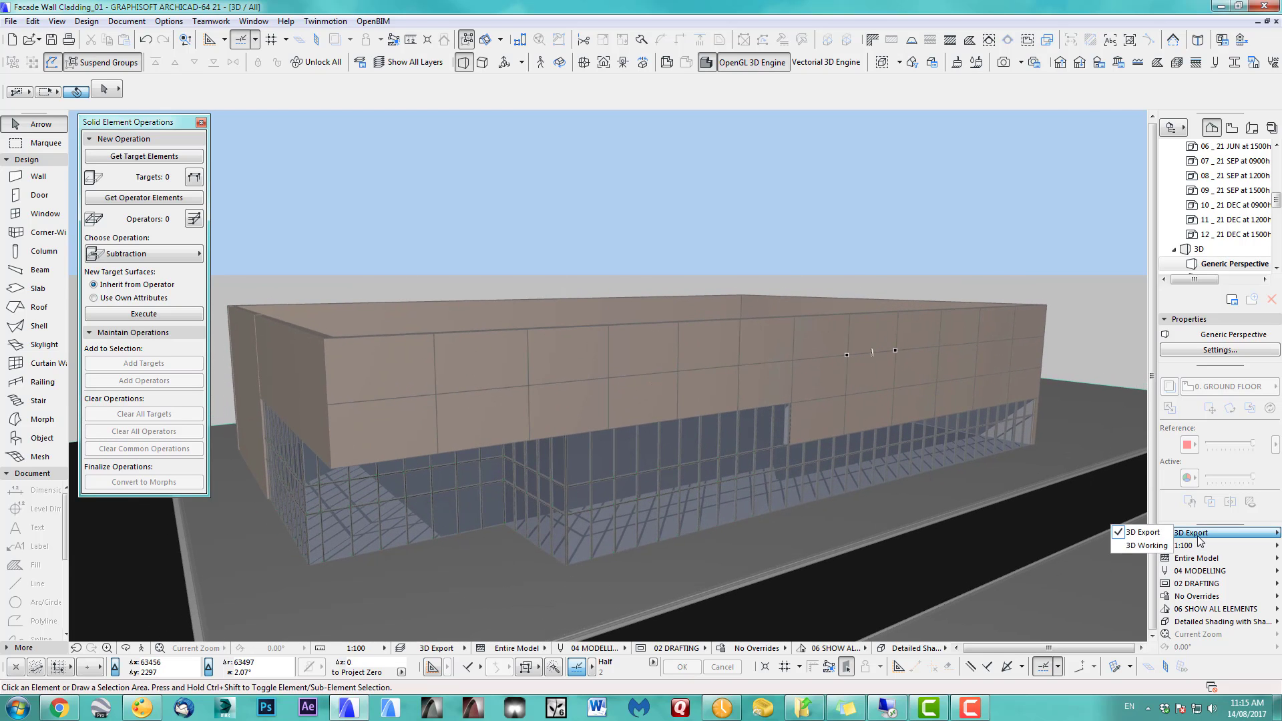
click(1145, 545)
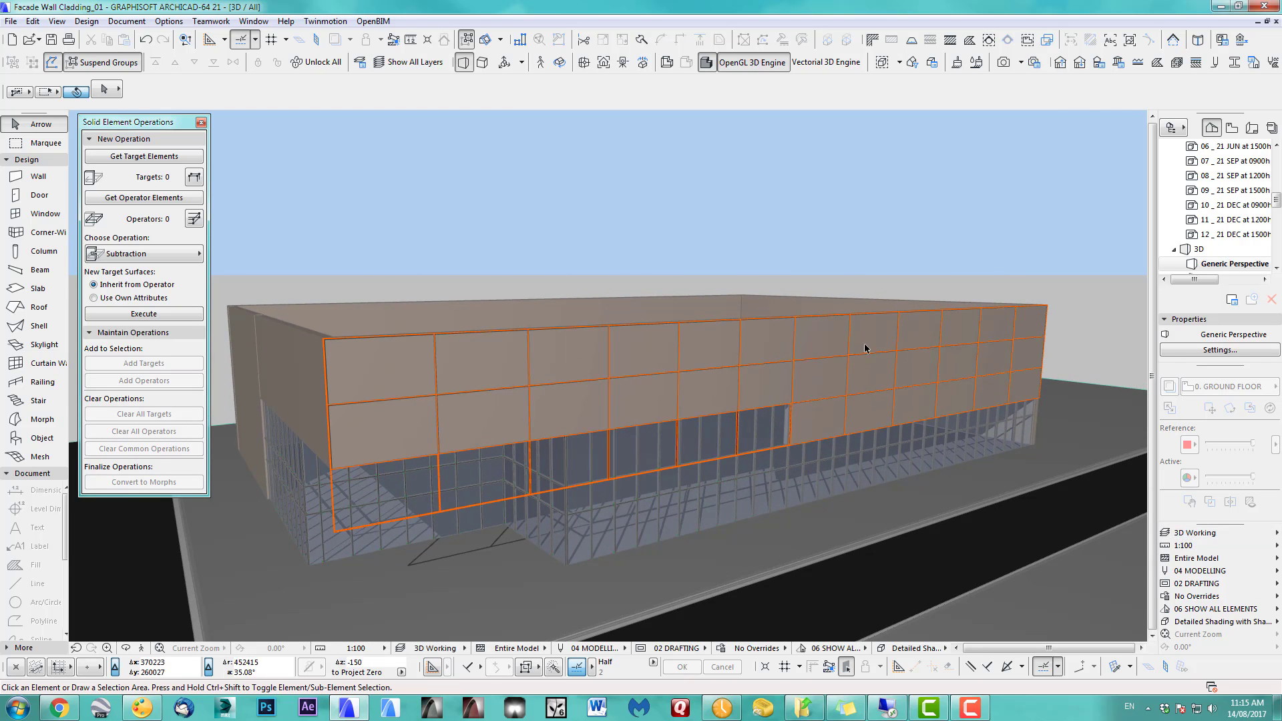
click(335, 533)
scroll(1019, 415, up, 5)
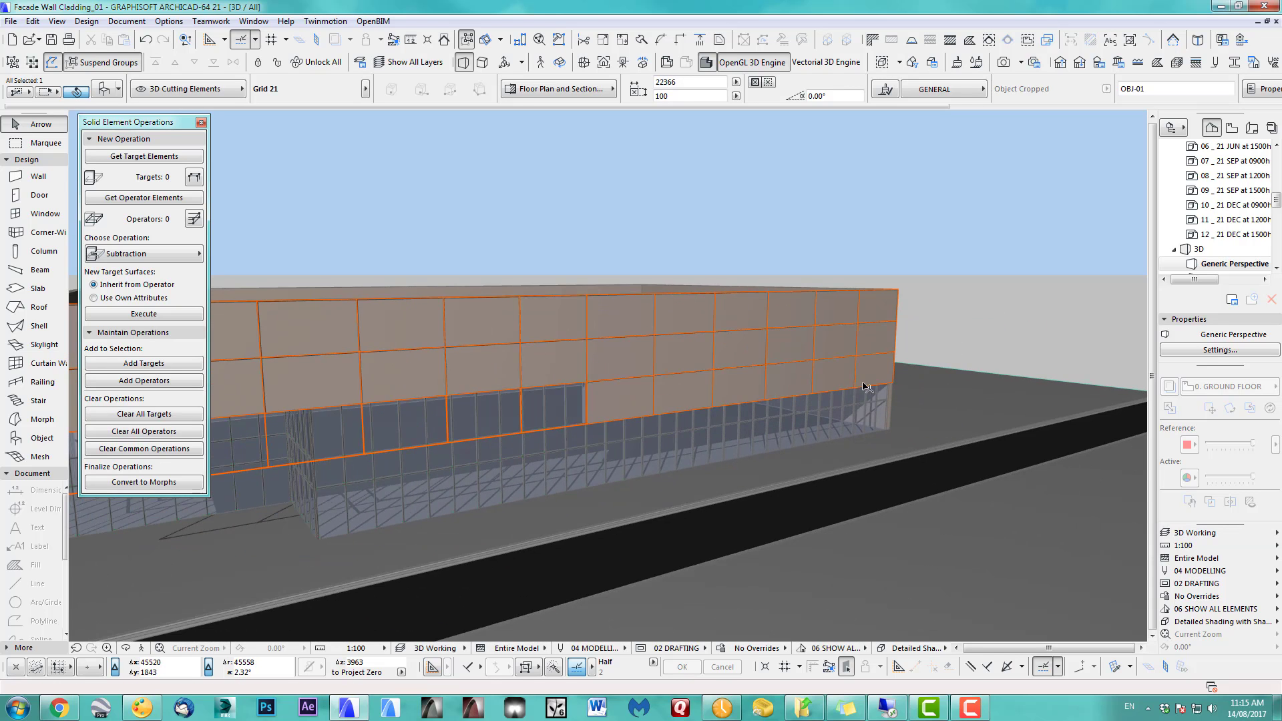
shift+click(861, 373)
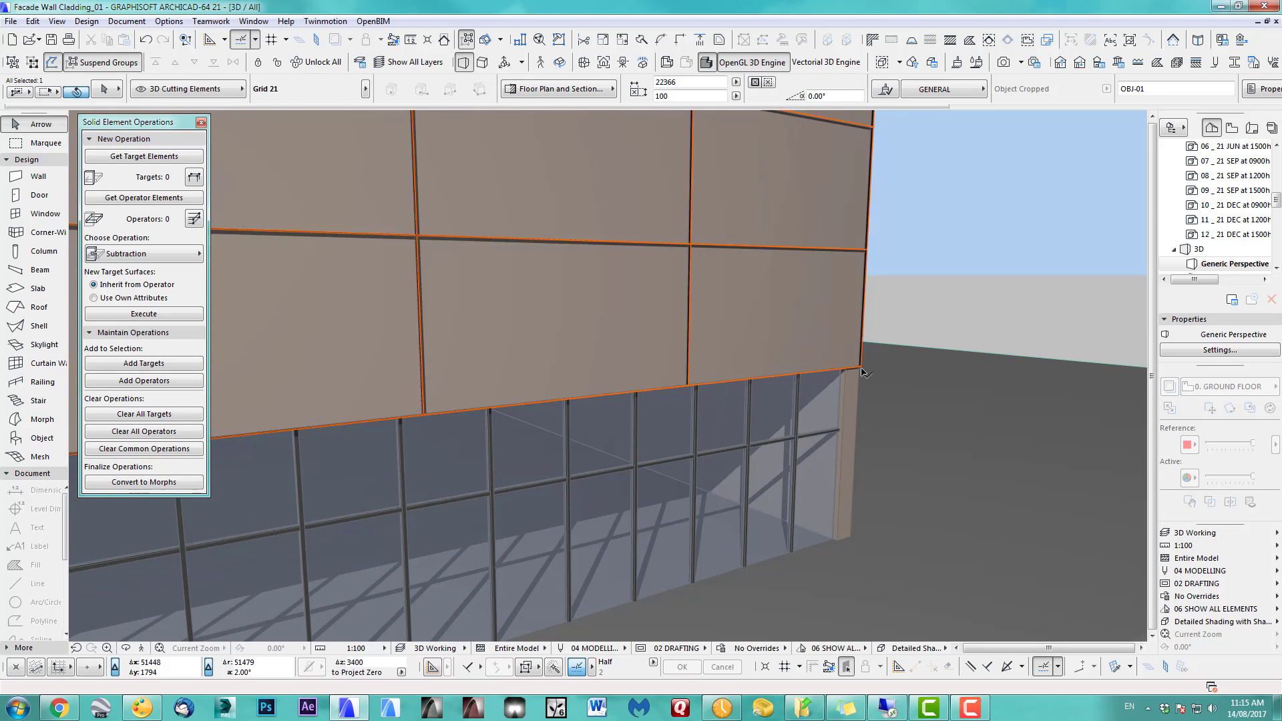
scroll(975, 414, down, 2)
scroll(758, 430, down, 1)
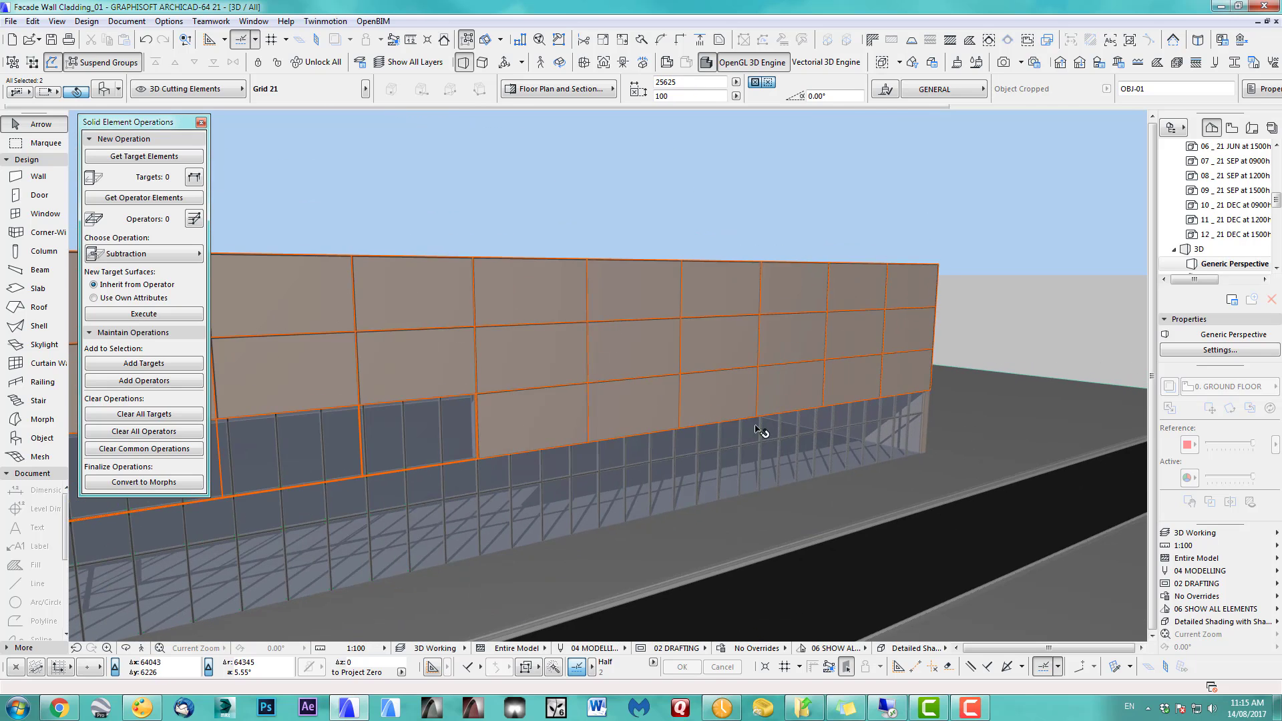
scroll(572, 443, down, 2)
scroll(472, 458, down, 1)
scroll(515, 457, down, 1)
shift+middle_drag(515, 457, 753, 458)
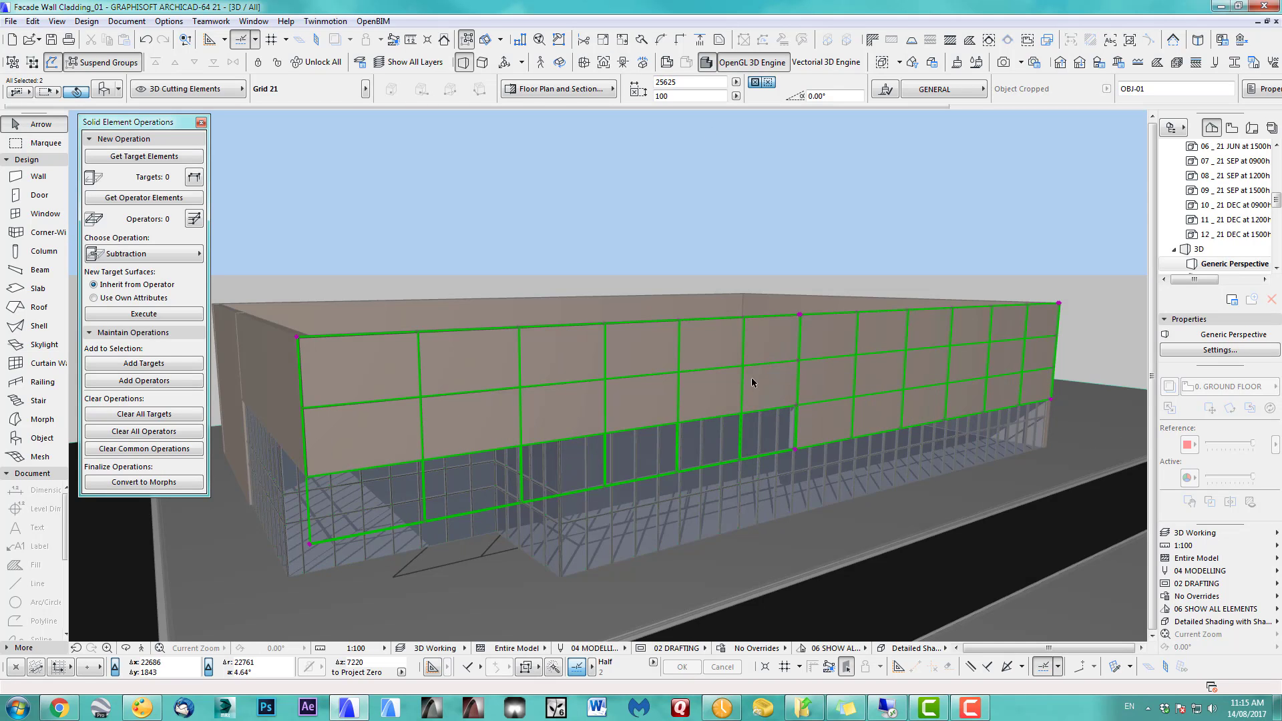
shift+middle_drag(756, 395, 796, 368)
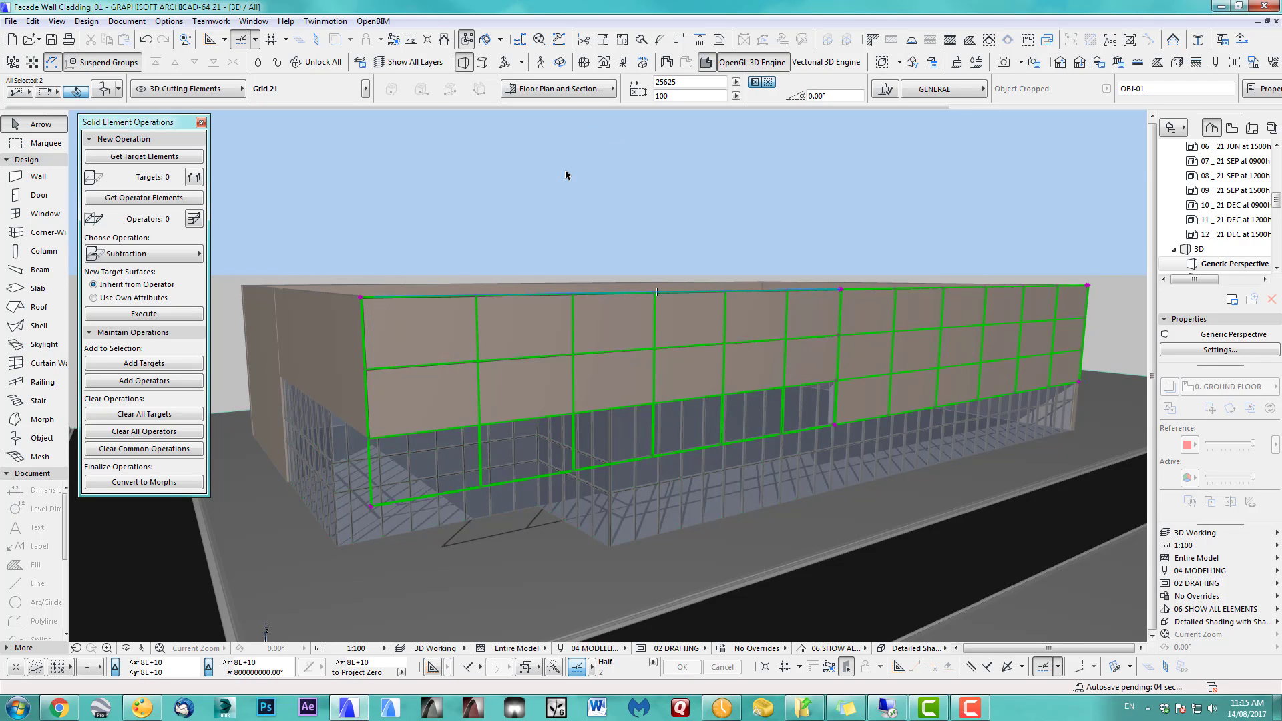
click(104, 89)
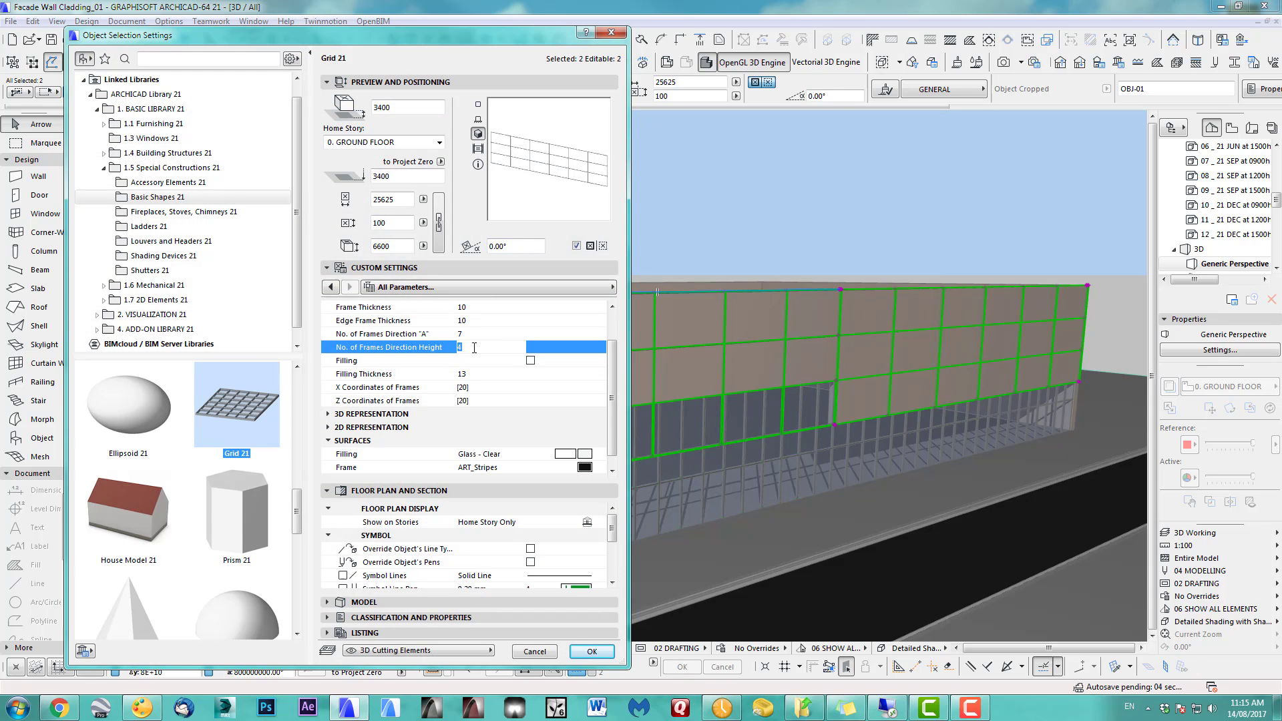
click(592, 651)
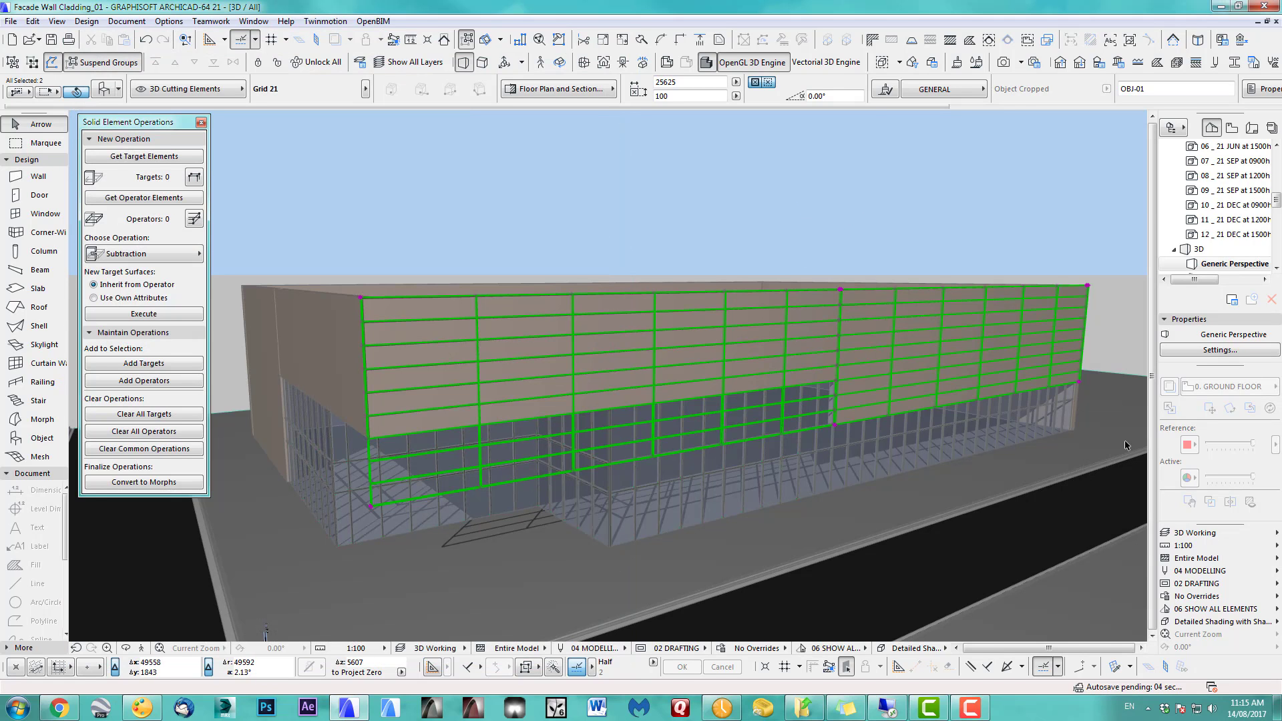
Apply the 3D Export layer combination and inspect the horizontal panel grooves up close
click(1202, 539)
click(1135, 536)
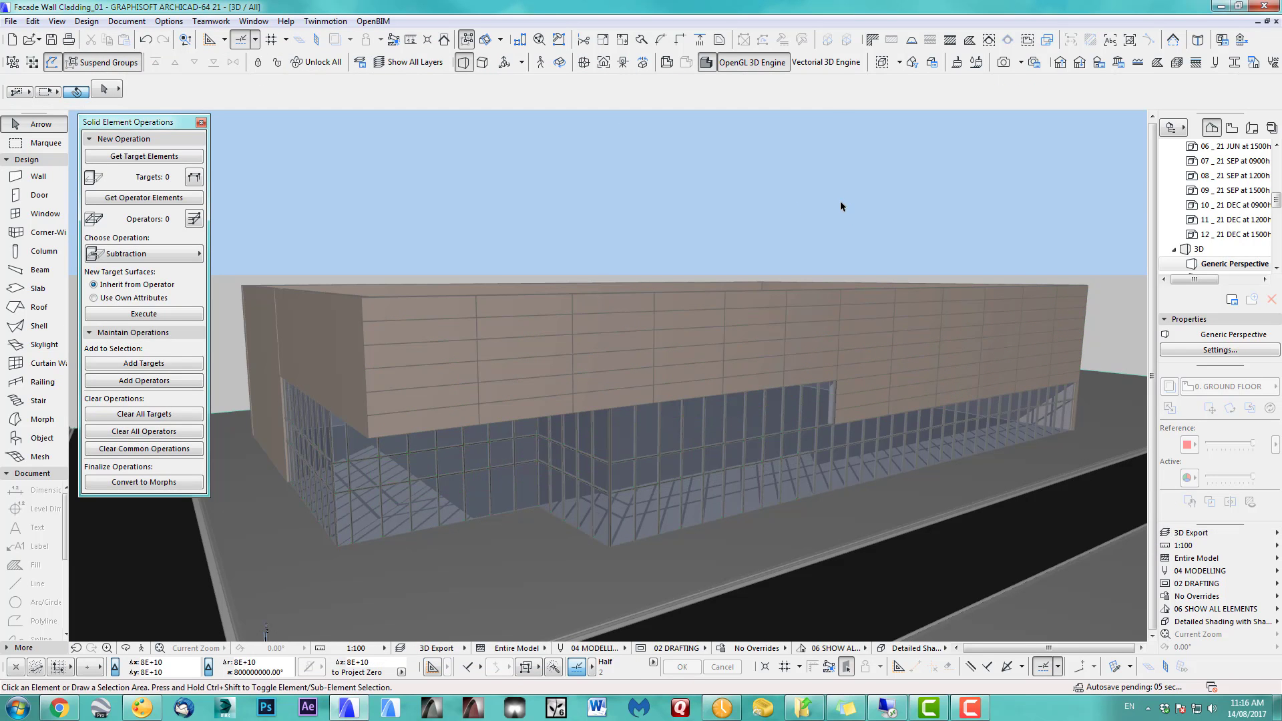
scroll(969, 332, up, 10)
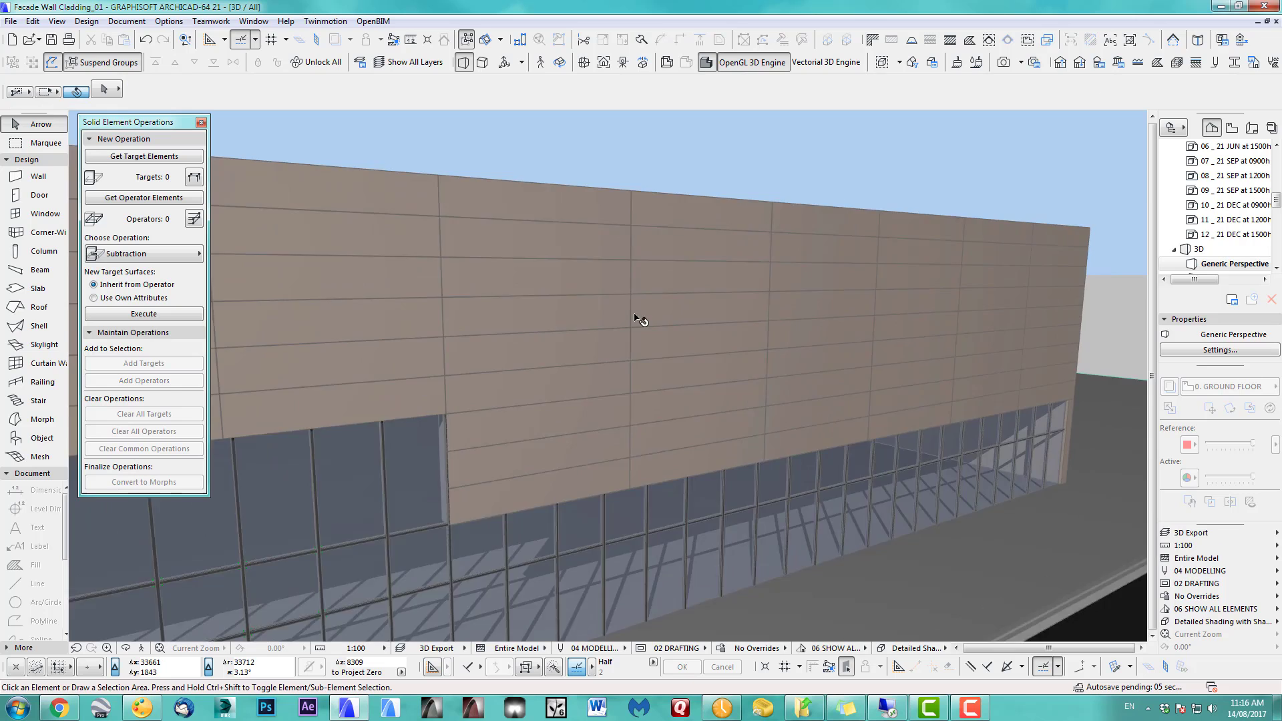
scroll(511, 369, up, 8)
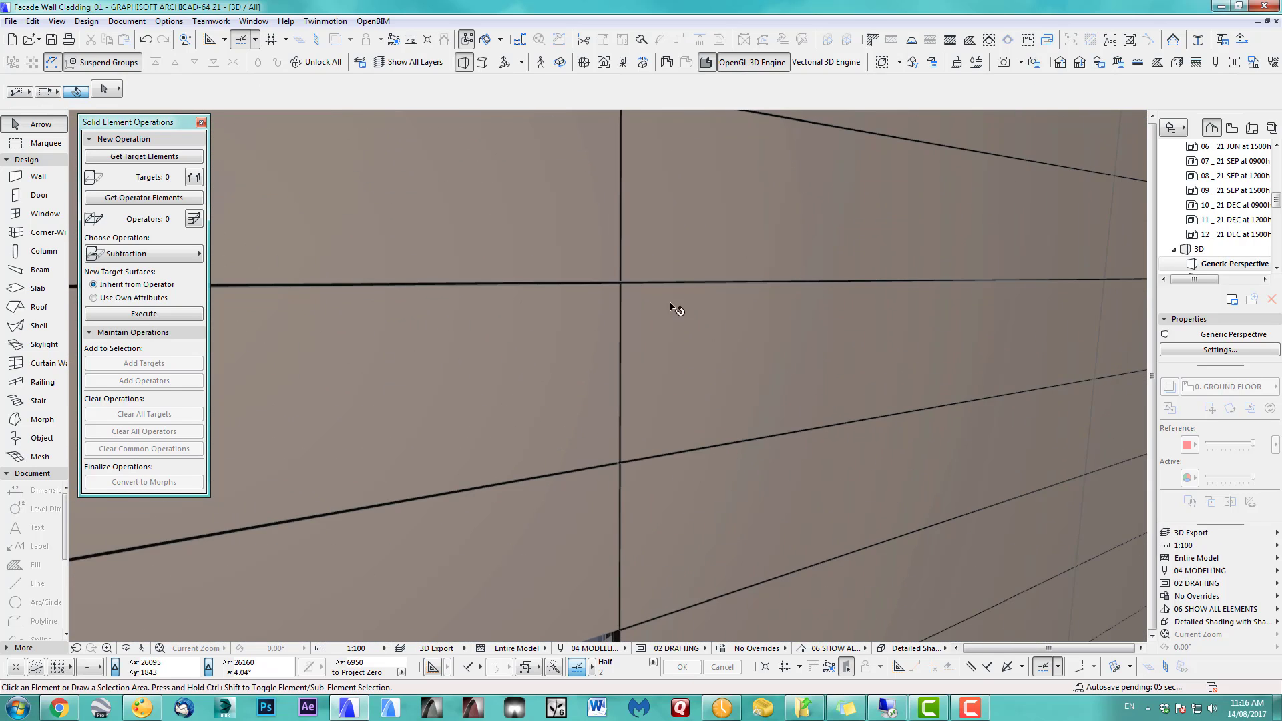
scroll(747, 497, down, 10)
Frame the full length of the facade in a low perspective and render the view
middle_drag(796, 475, 904, 339)
key(o)
scroll(606, 375, down, 4)
middle_drag(816, 368, 878, 383)
scroll(877, 382, up, 2)
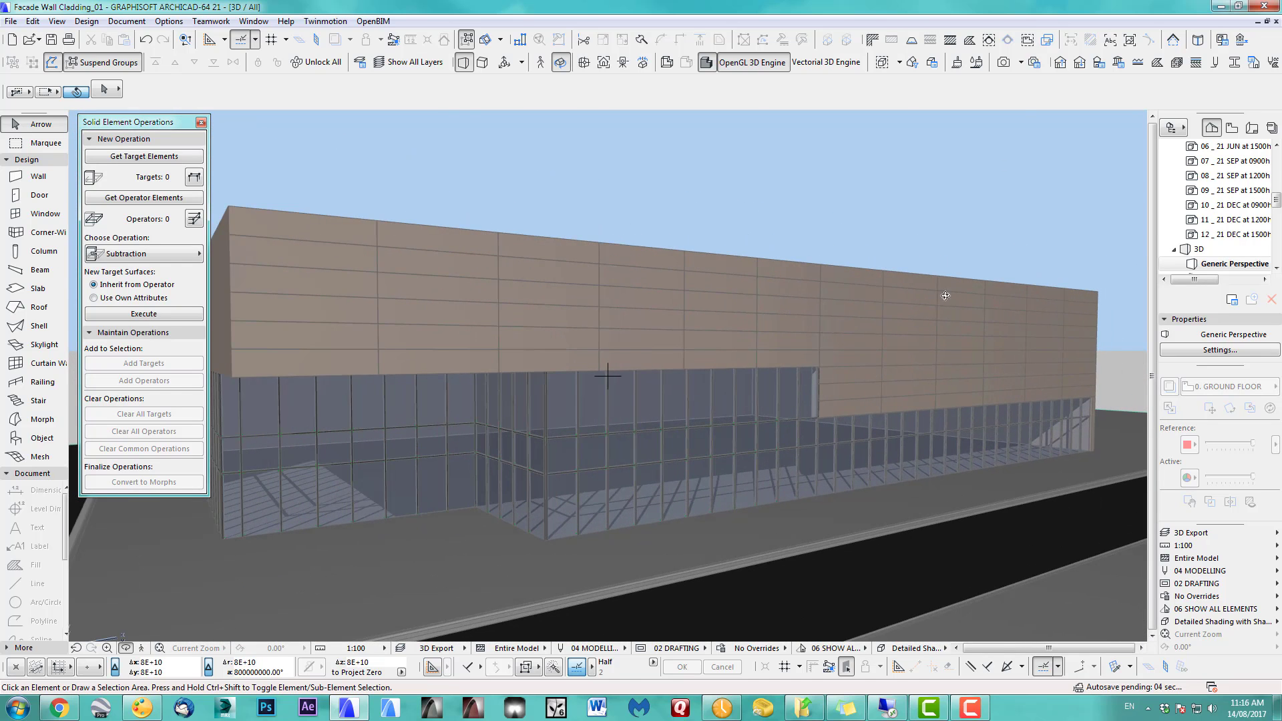
click(1003, 64)
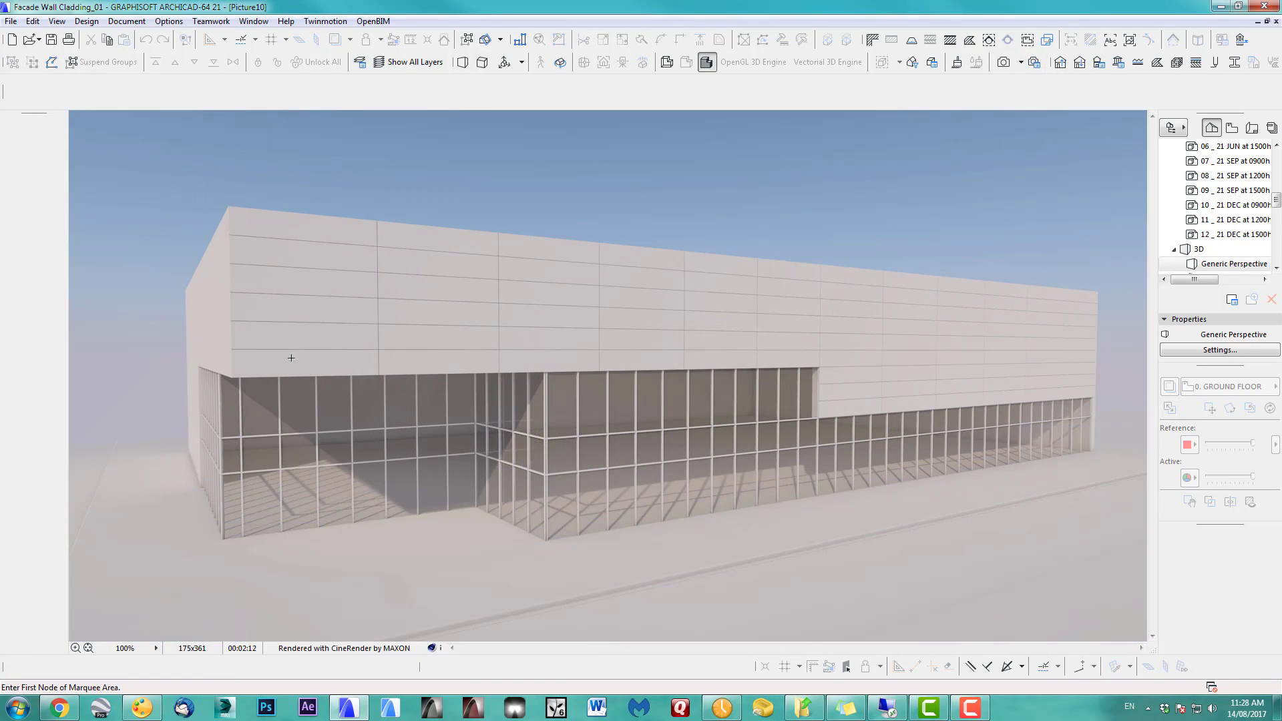
Leave the rendering for the ground floor plan and return to the 3D view with the 3D Working layer combination applied
key(F2)
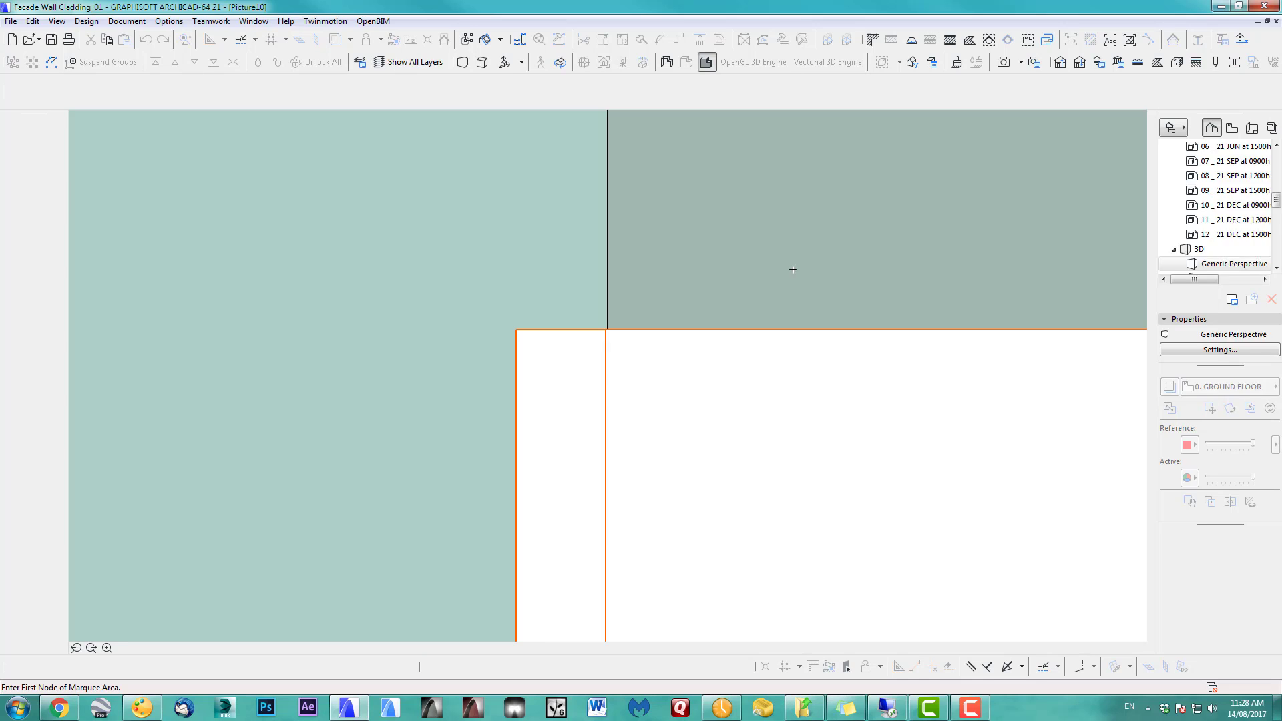
scroll(664, 338, down, 9)
scroll(672, 347, down, 8)
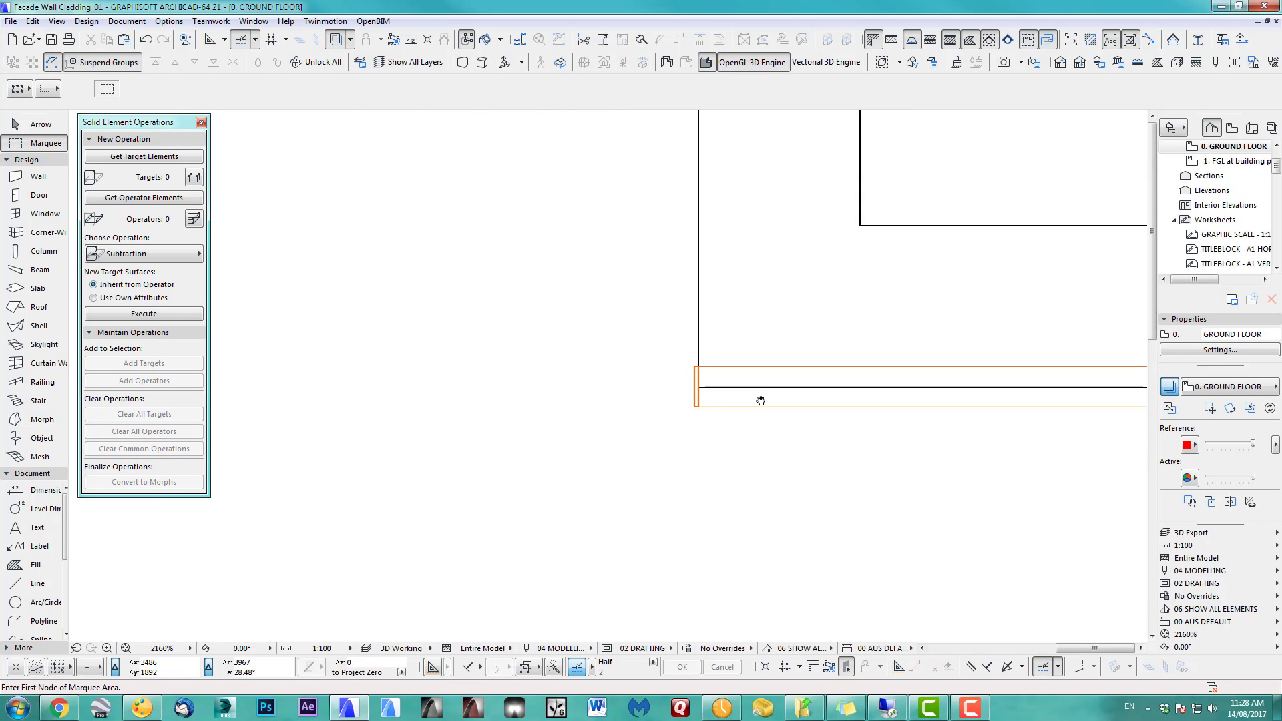
key(F3)
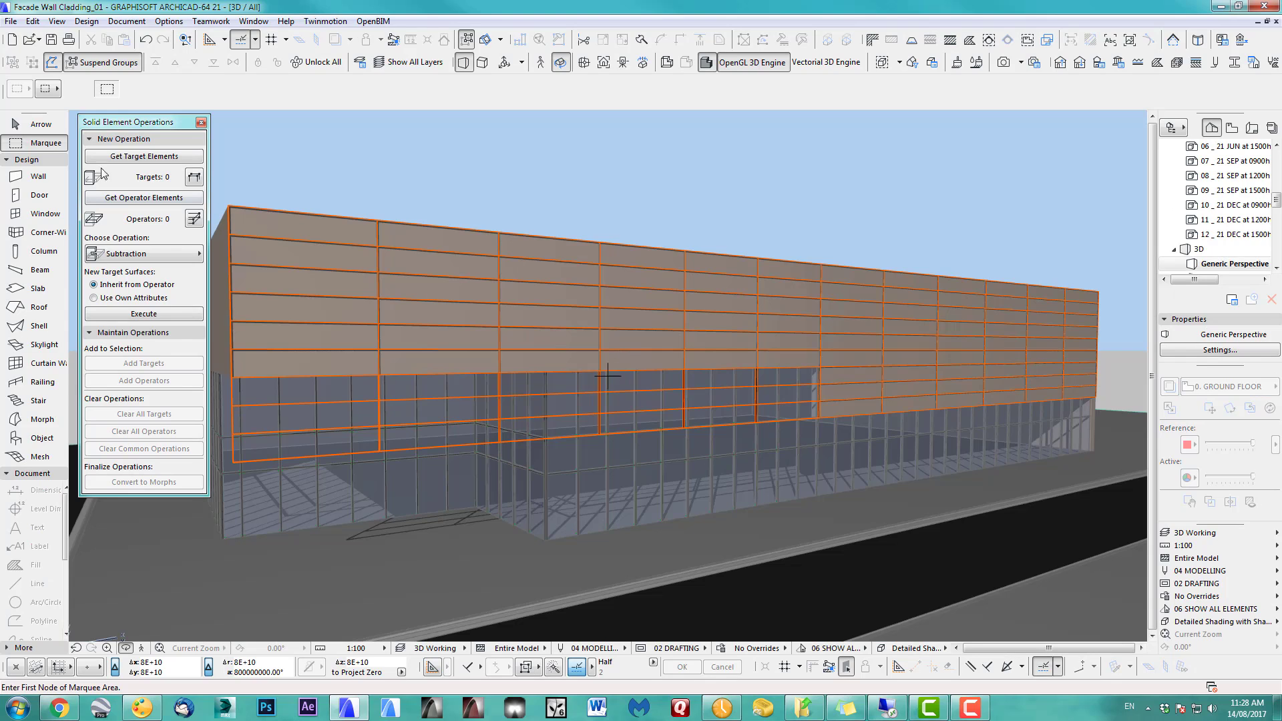
Select both facade grids and increase their Frame Thickness
click(37, 124)
click(233, 465)
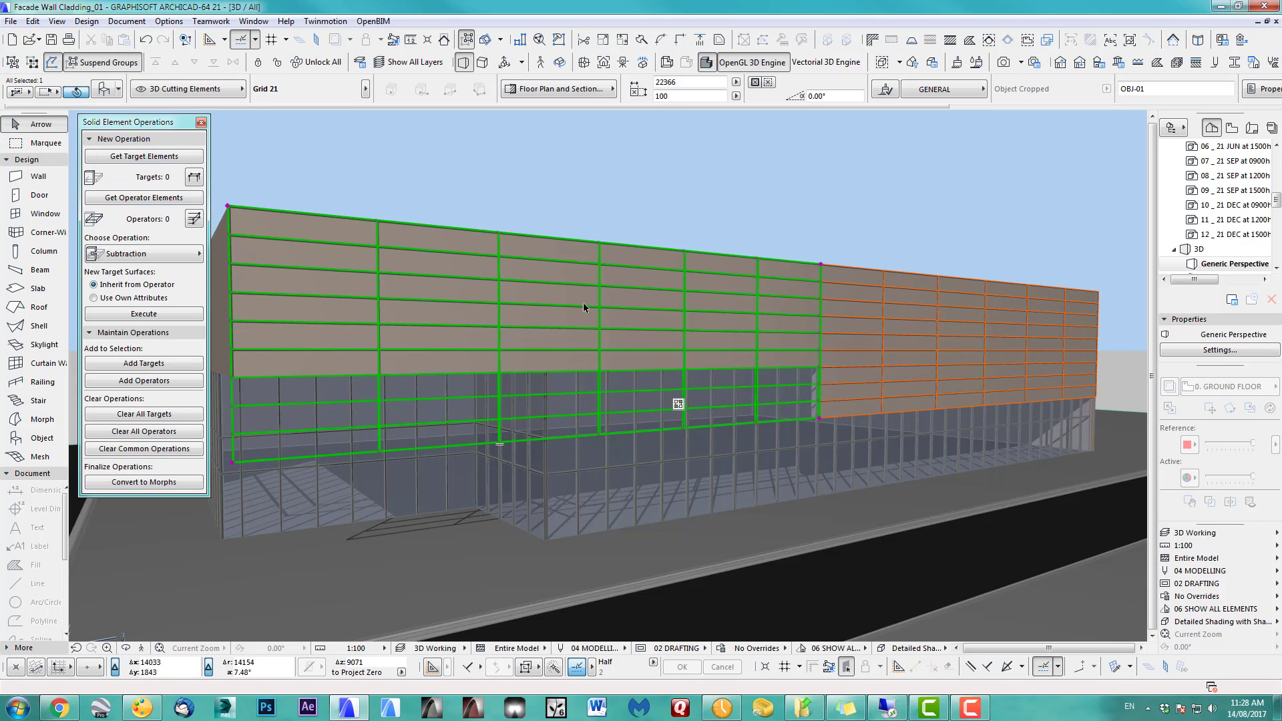
shift+click(883, 416)
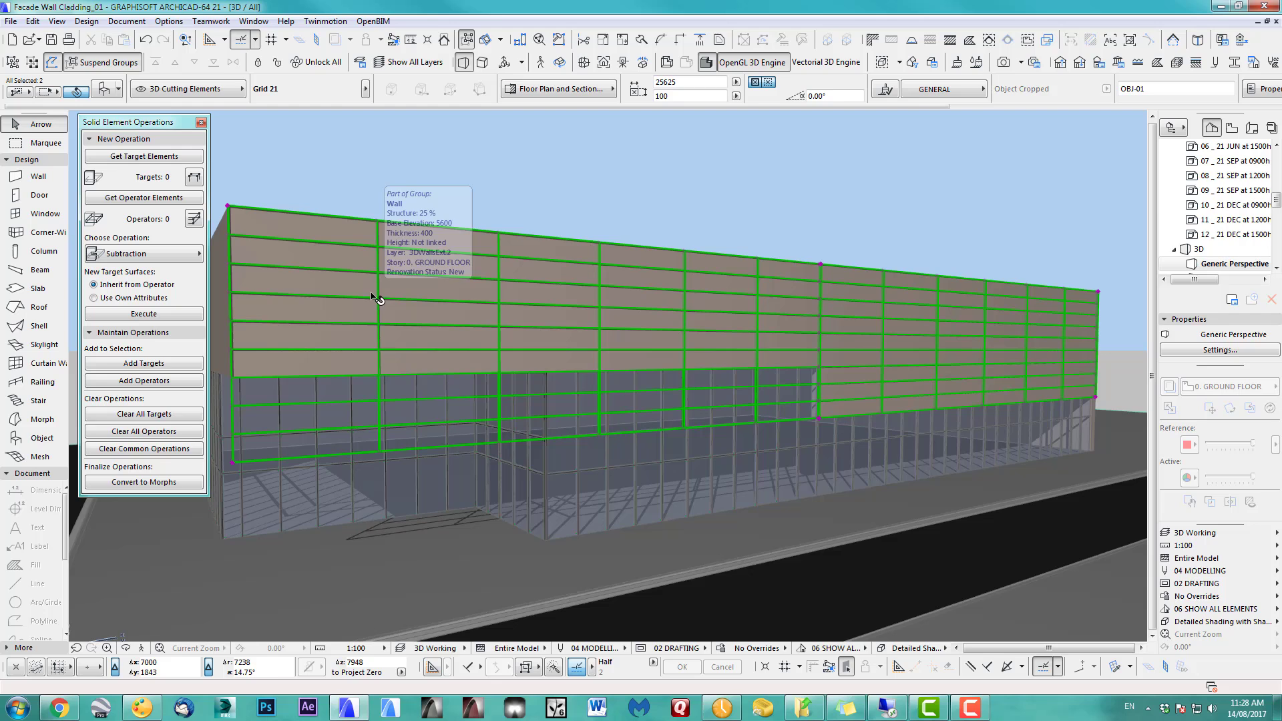
click(102, 89)
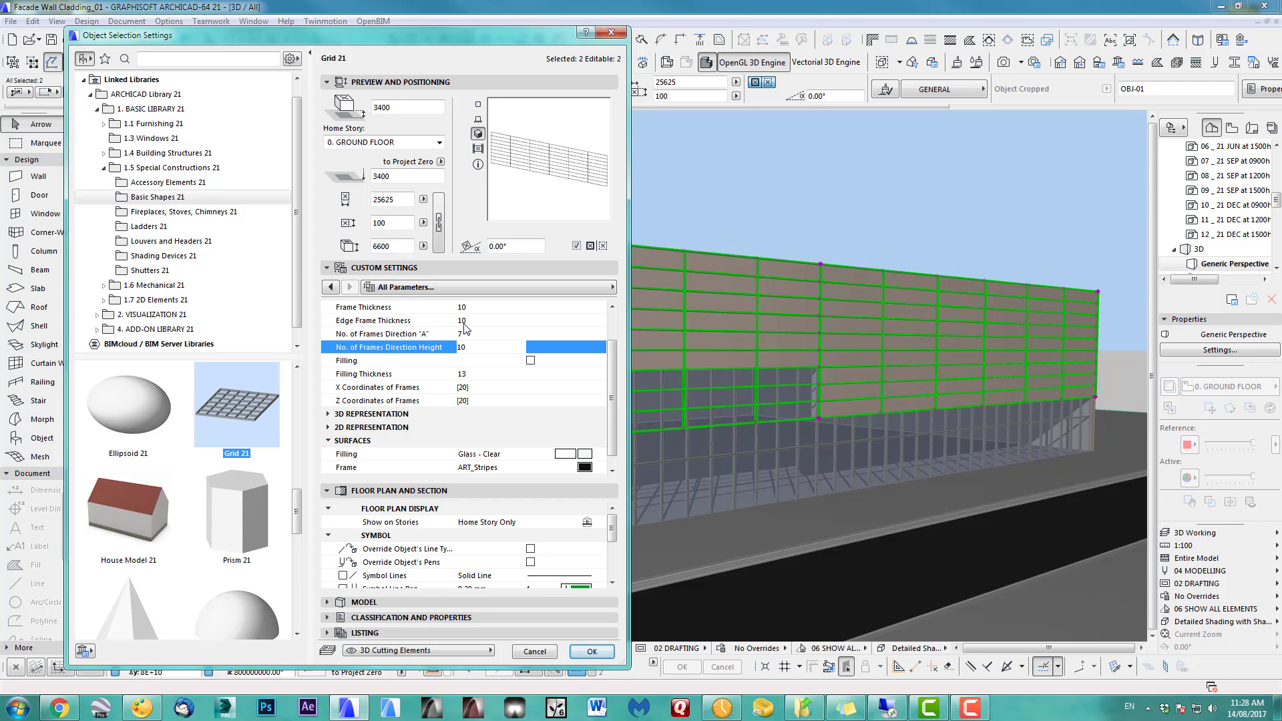
click(471, 307)
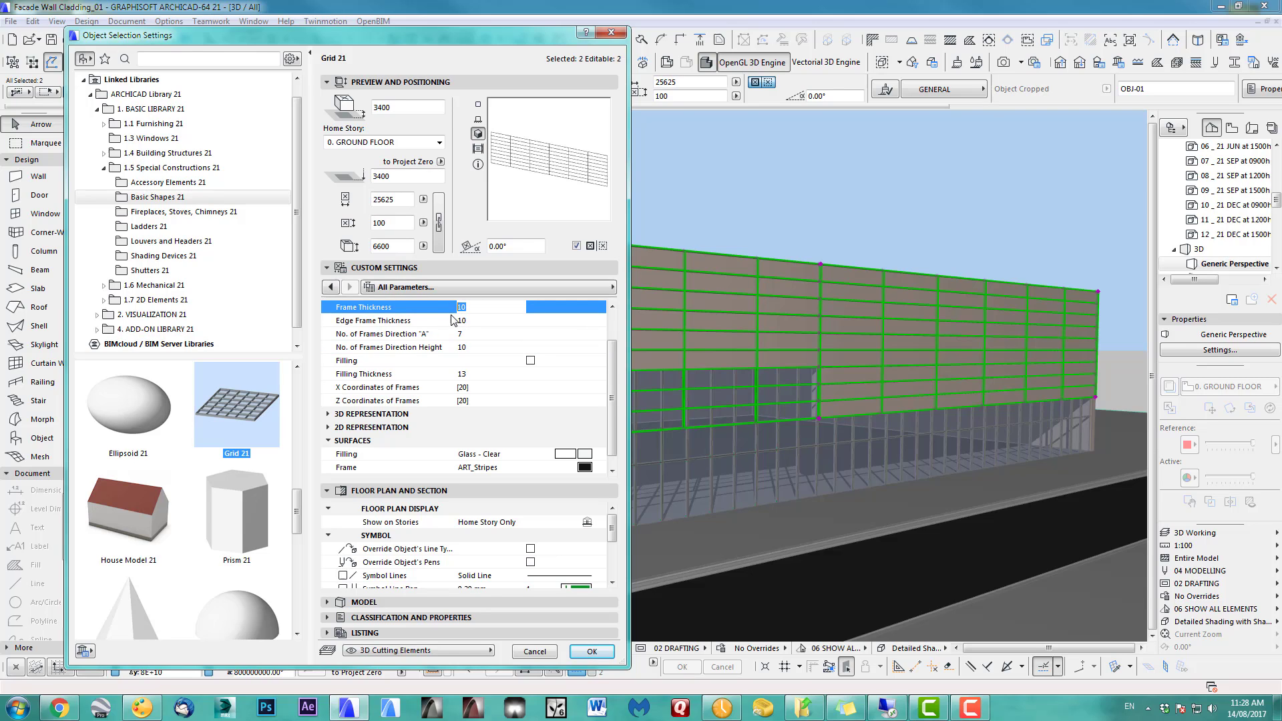
click(592, 650)
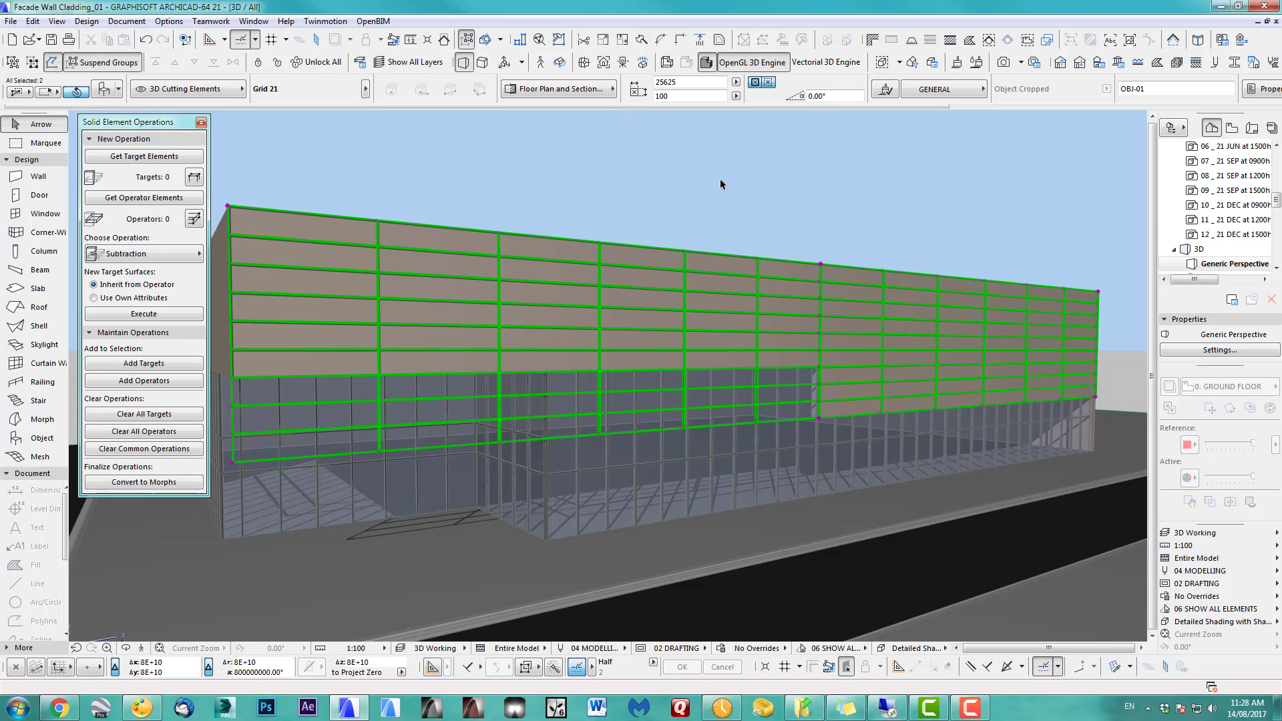
Apply the 3D Export layer combination and examine the panel grooves up close and across the whole building
click(1185, 534)
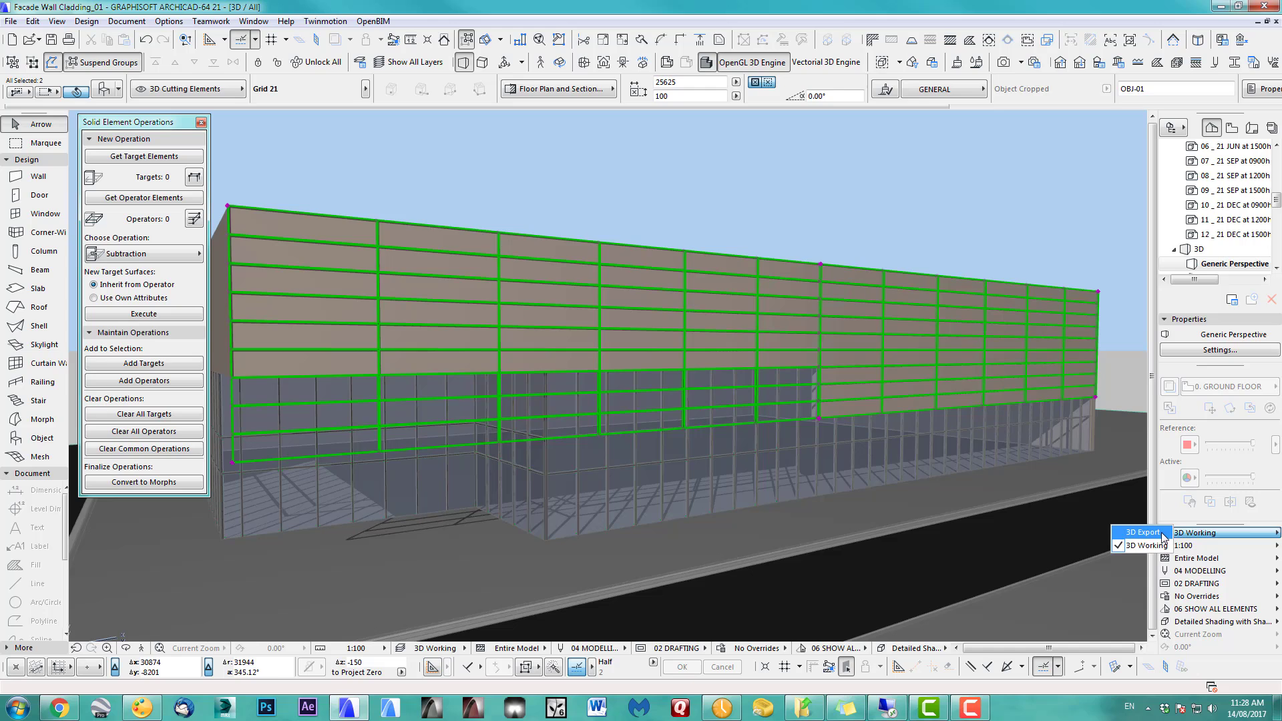
click(1148, 532)
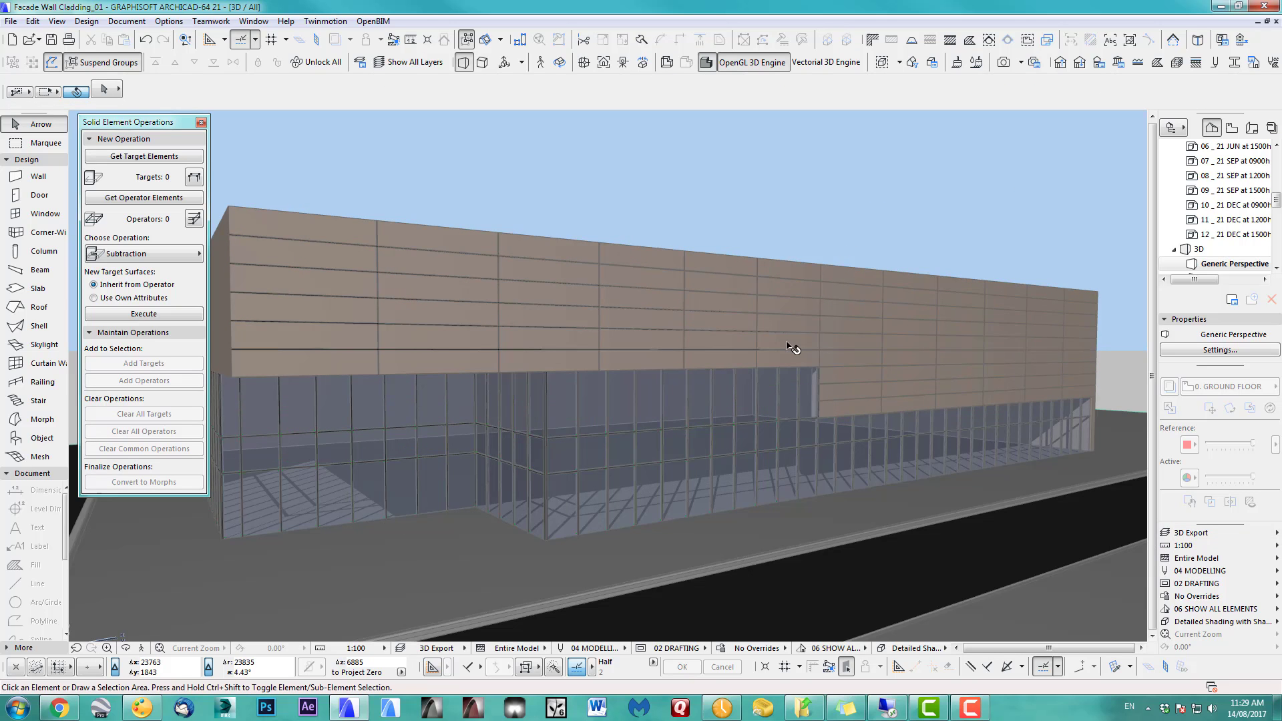
scroll(793, 348, up, 6)
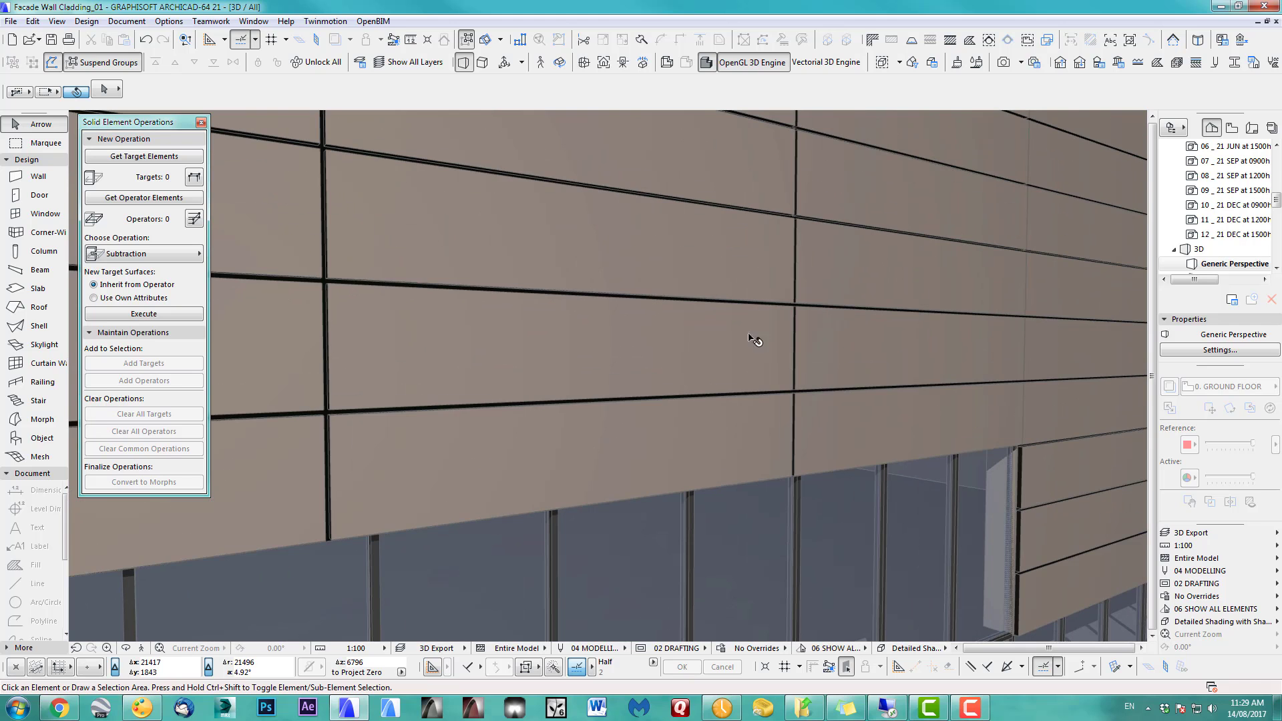
scroll(754, 340, down, 10)
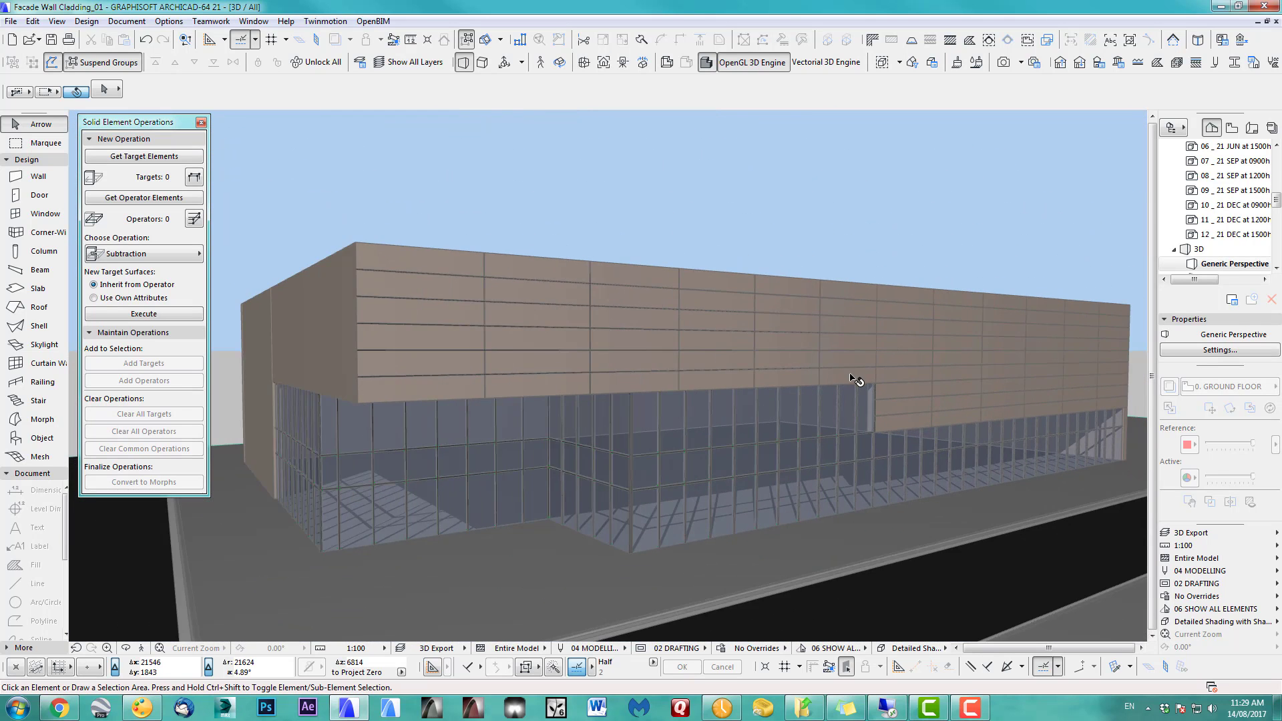
scroll(850, 377, down, 1)
middle_drag(846, 423, 771, 404)
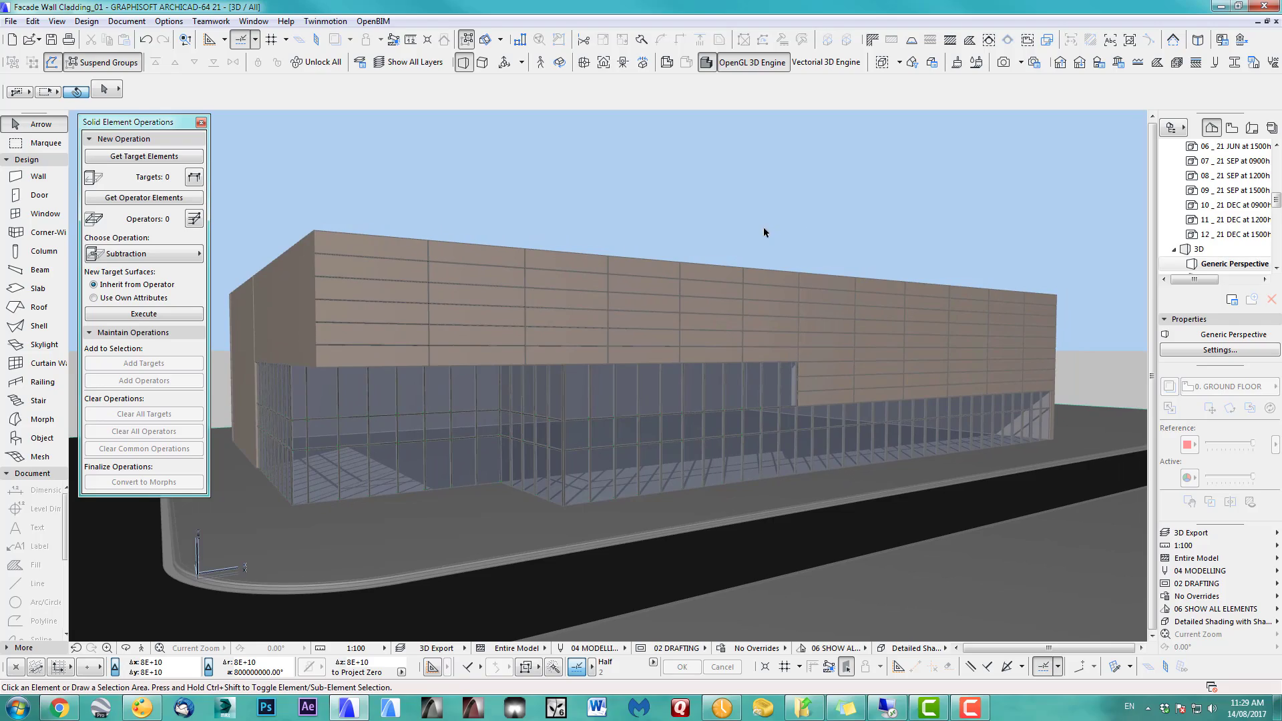